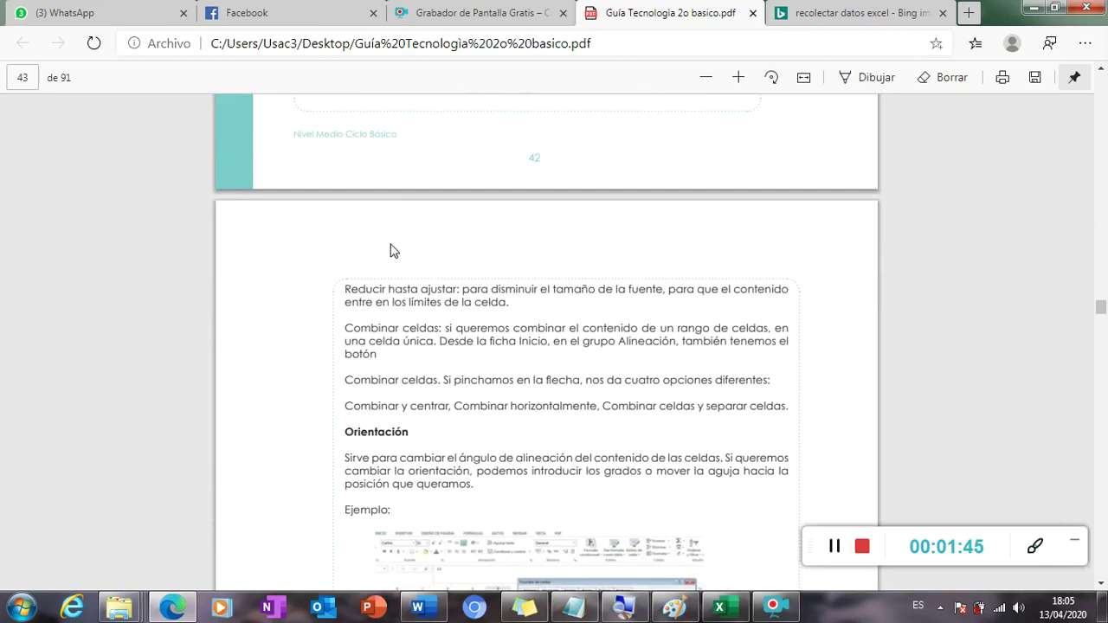
Scroll through the PDF guide's pages on cell orientation and alignment in Edge.
{"action": "left_click_drag", "start_coordinate": [347, 270], "coordinate": [426, 275]}
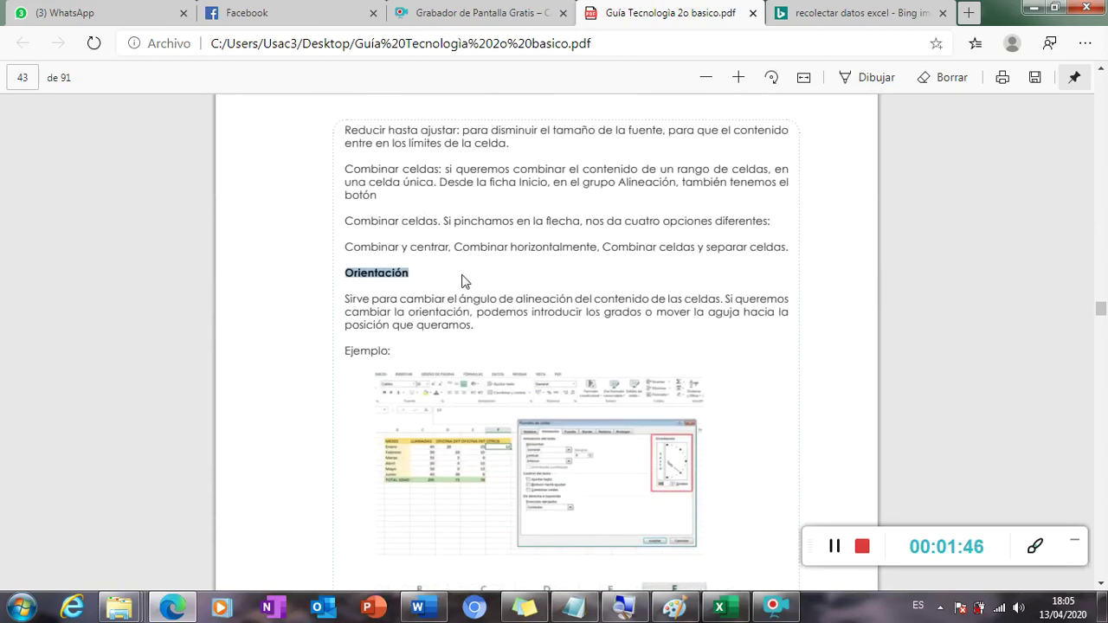
{"action": "scroll", "coordinate": [465, 277], "scroll_direction": "down", "scroll_amount": 8}
{"action": "scroll", "coordinate": [464, 279], "scroll_direction": "up", "scroll_amount": 4}
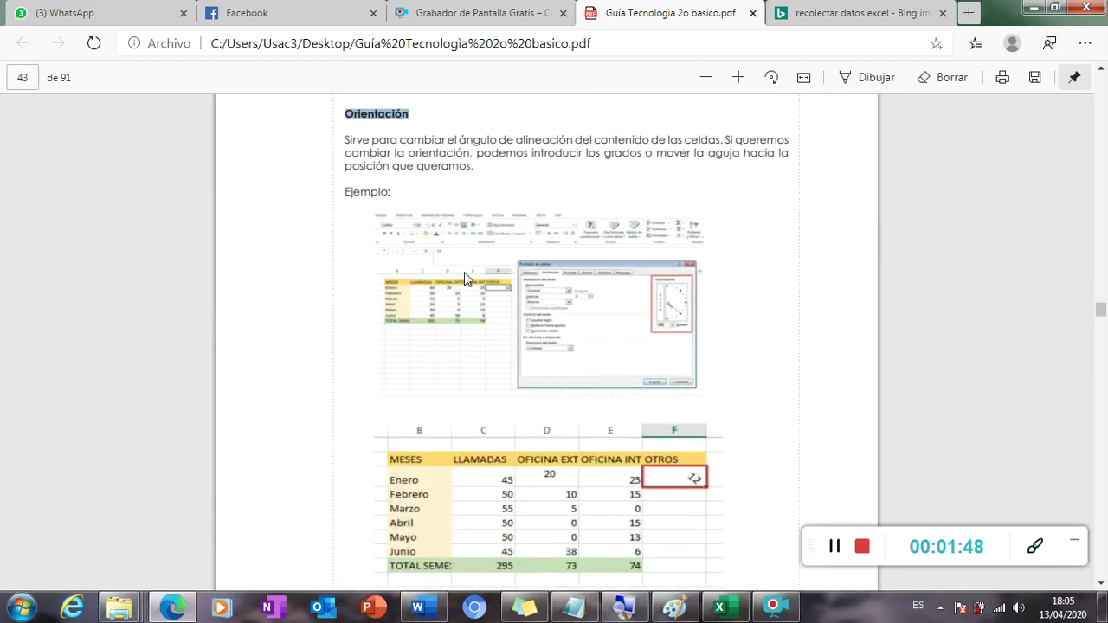
{"action": "scroll", "coordinate": [464, 278], "scroll_direction": "up", "scroll_amount": 14}
{"action": "scroll", "coordinate": [464, 277], "scroll_direction": "up", "scroll_amount": 15}
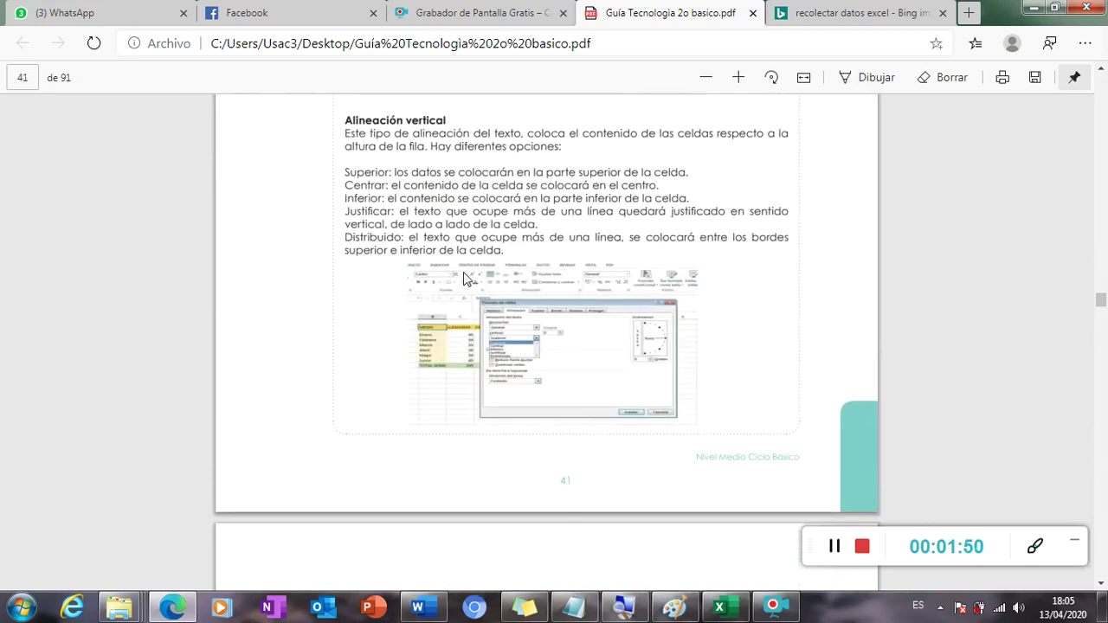
Compare the sample sports table image with the guide, then return to the blank Libro1 workbook.
{"action": "left_click", "coordinate": [720, 606]}
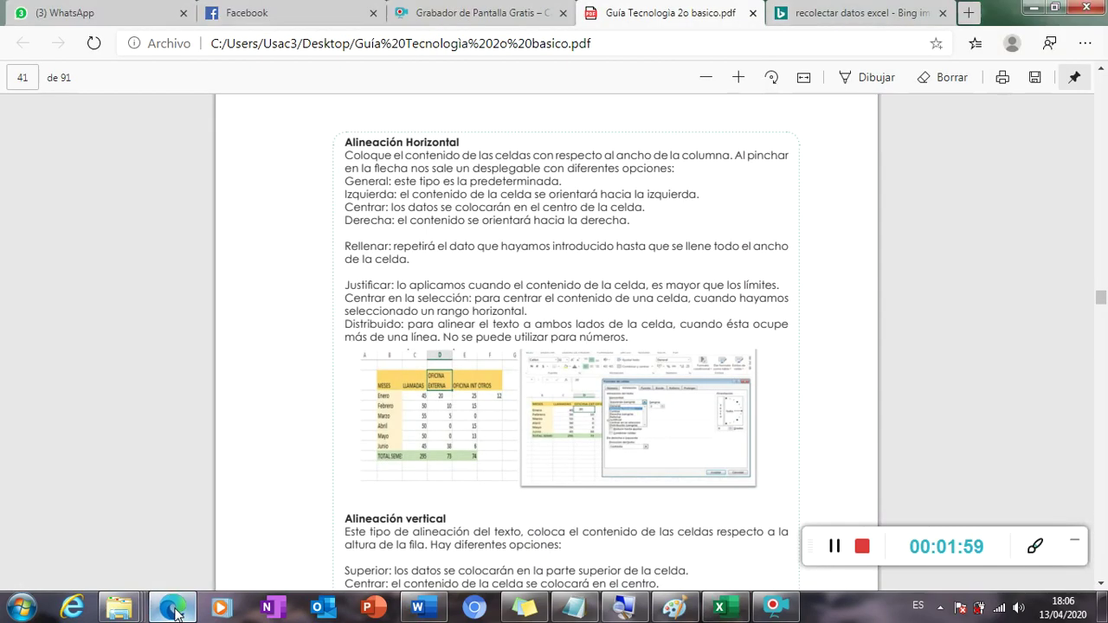
{"action": "left_click", "coordinate": [172, 606]}
{"action": "left_click", "coordinate": [879, 9]}
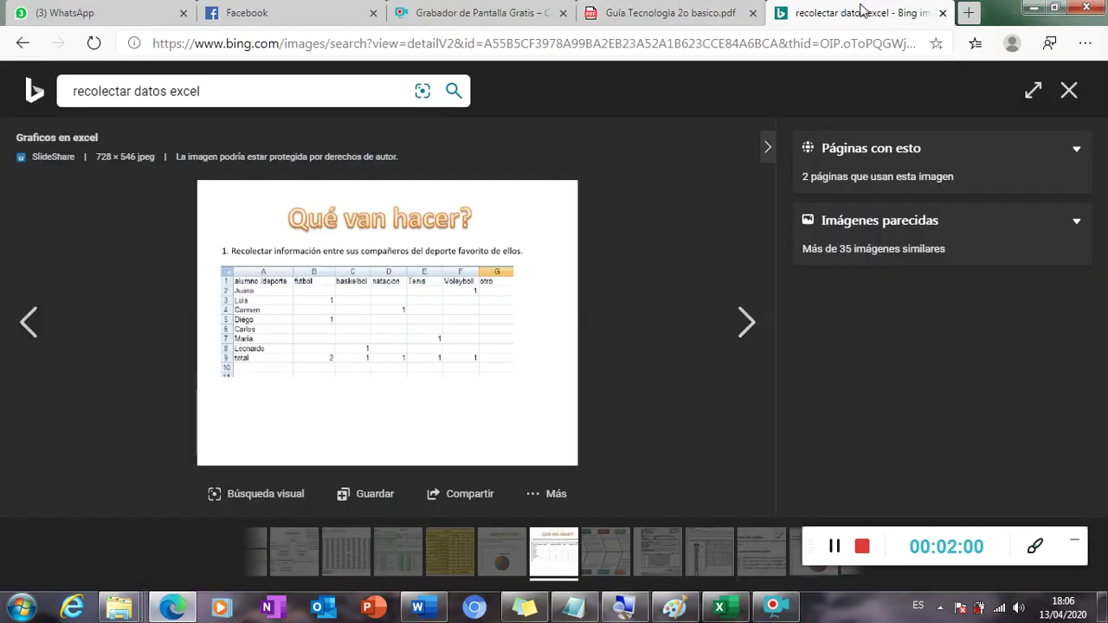
{"action": "left_click", "coordinate": [695, 10]}
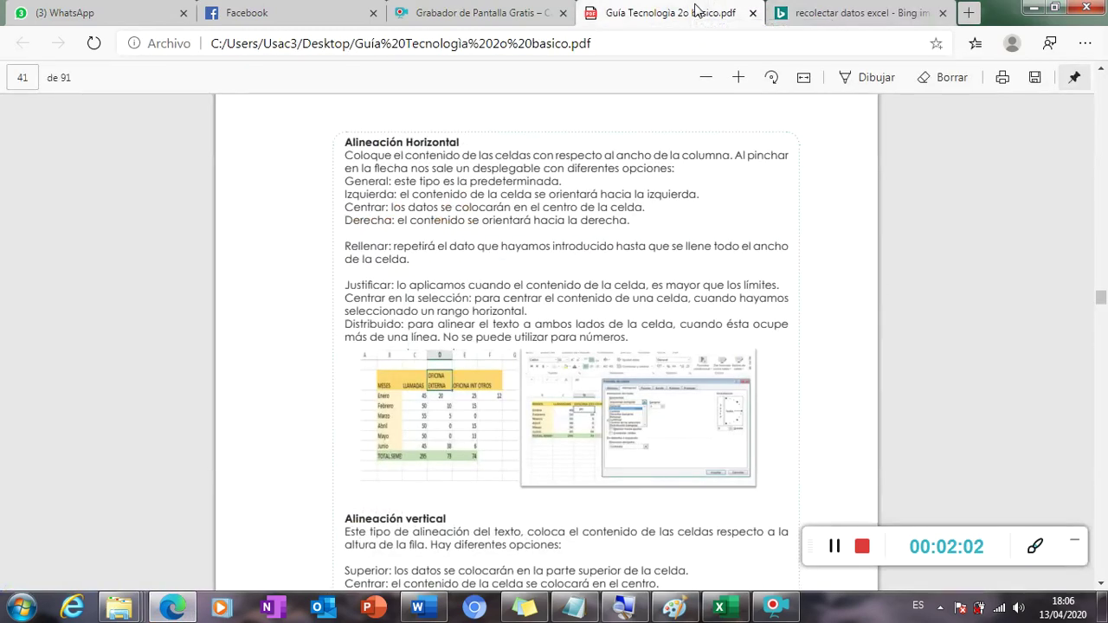
{"action": "left_click", "coordinate": [721, 610]}
{"action": "left_click", "coordinate": [141, 234]}
{"action": "left_click", "coordinate": [131, 217]}
Enter the headers MI FAMILIA, FUTBOL and BASQUETBOL in A1:C1.
{"action": "key", "text": "Left"}
{"action": "key", "text": "Up"}
{"action": "key", "text": "Up"}
{"action": "key", "text": "Down"}
{"action": "key", "text": "Up"}
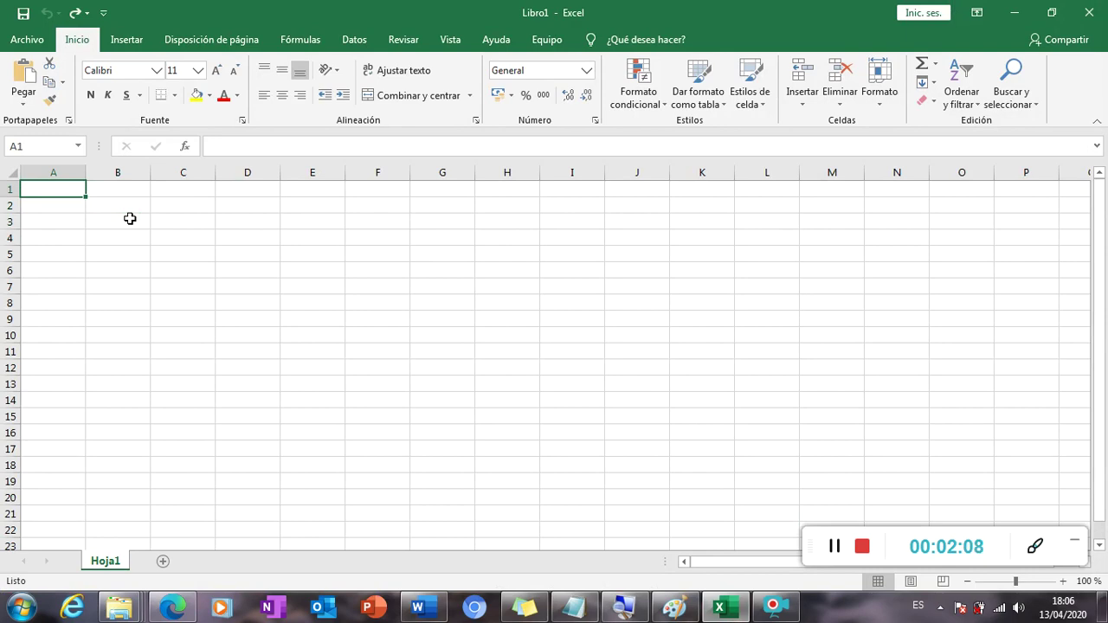
{"action": "type", "text": "MI "}
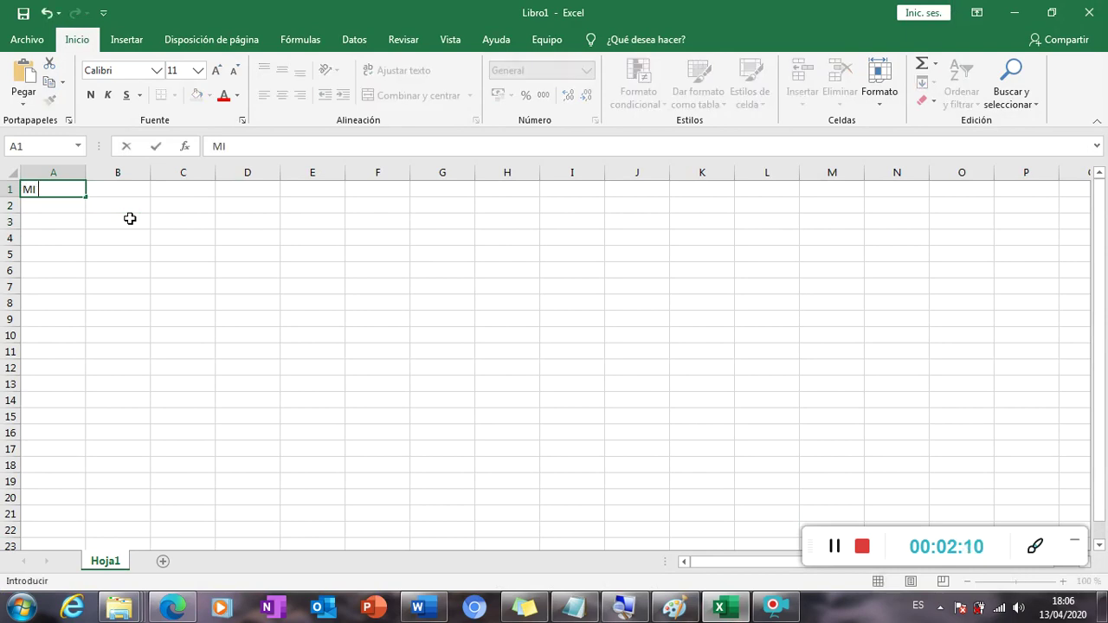
{"action": "type", "text": "FAMILIA"}
{"action": "key", "text": "Tab"}
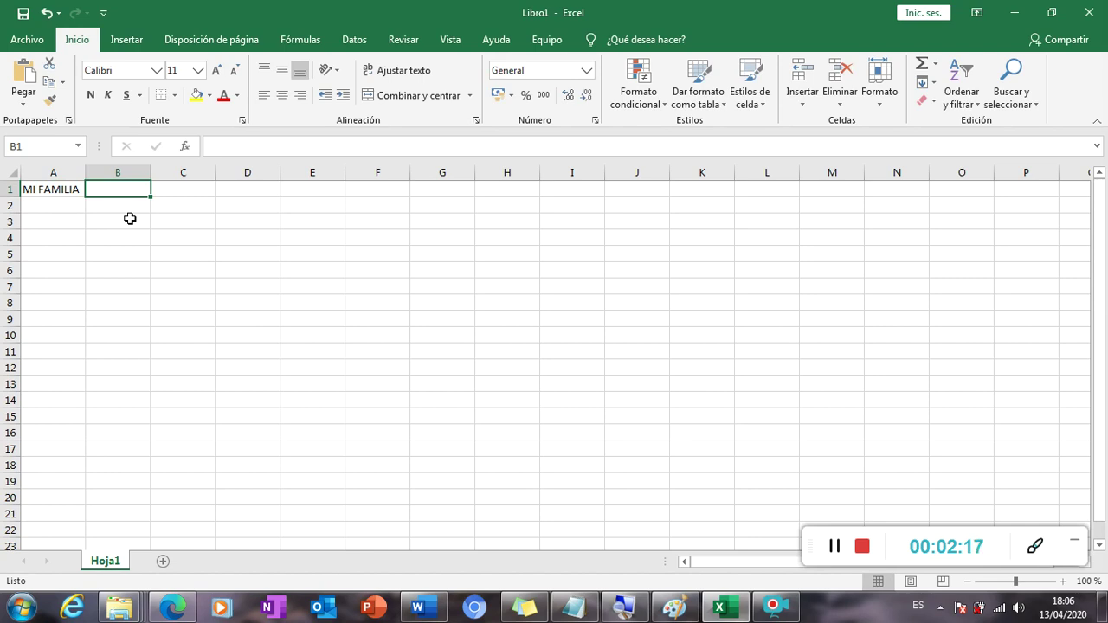
{"action": "type", "text": "FUTBOL"}
{"action": "key", "text": "Tab"}
{"action": "type", "text": "BASQ"}
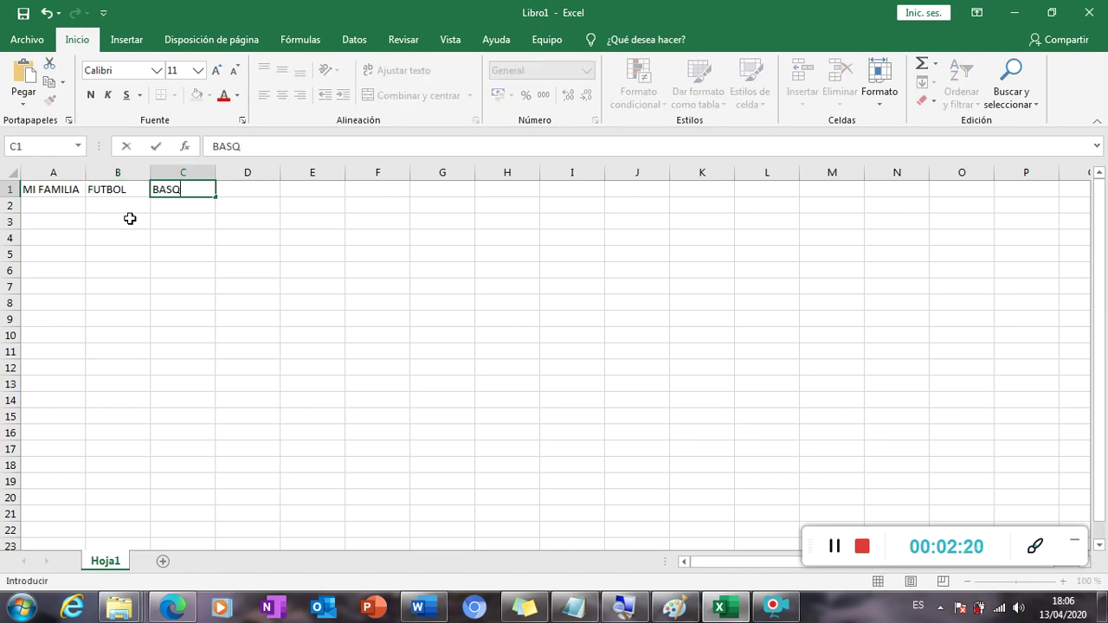
{"action": "type", "text": "UETTL"}
{"action": "key", "text": "BackSpace"}
{"action": "key", "text": "BackSpace"}
{"action": "type", "text": "TBOL"}
{"action": "key", "text": "Tab"}
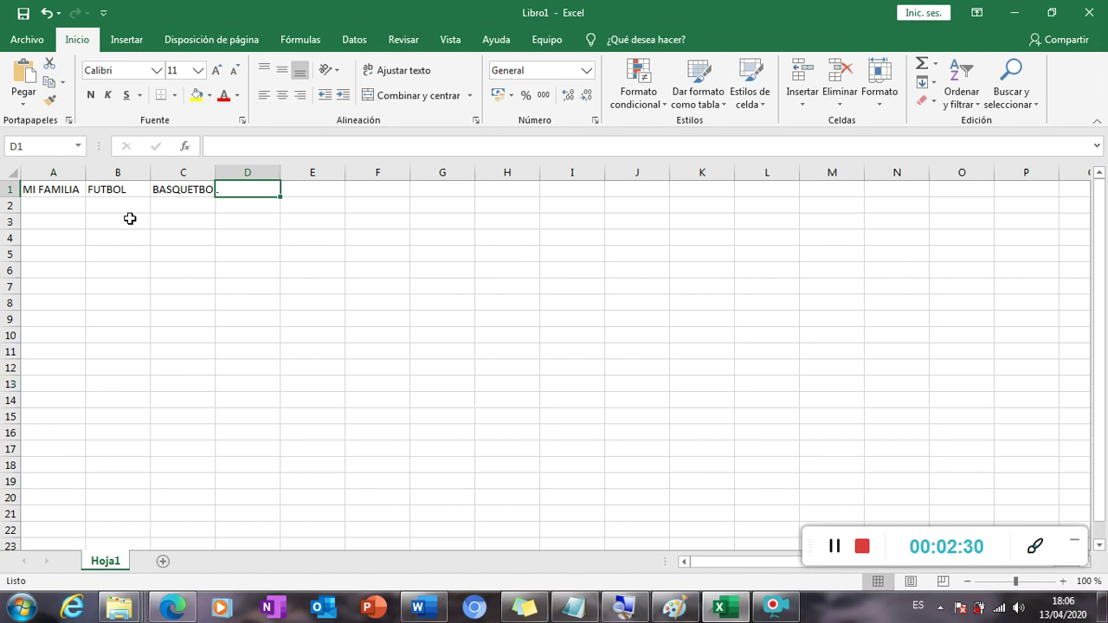
Enter the headers NATACION, ATLETISMO and VOLEYBOL in D1:F1.
{"action": "type", "text": "NATACION"}
{"action": "key", "text": "Tab"}
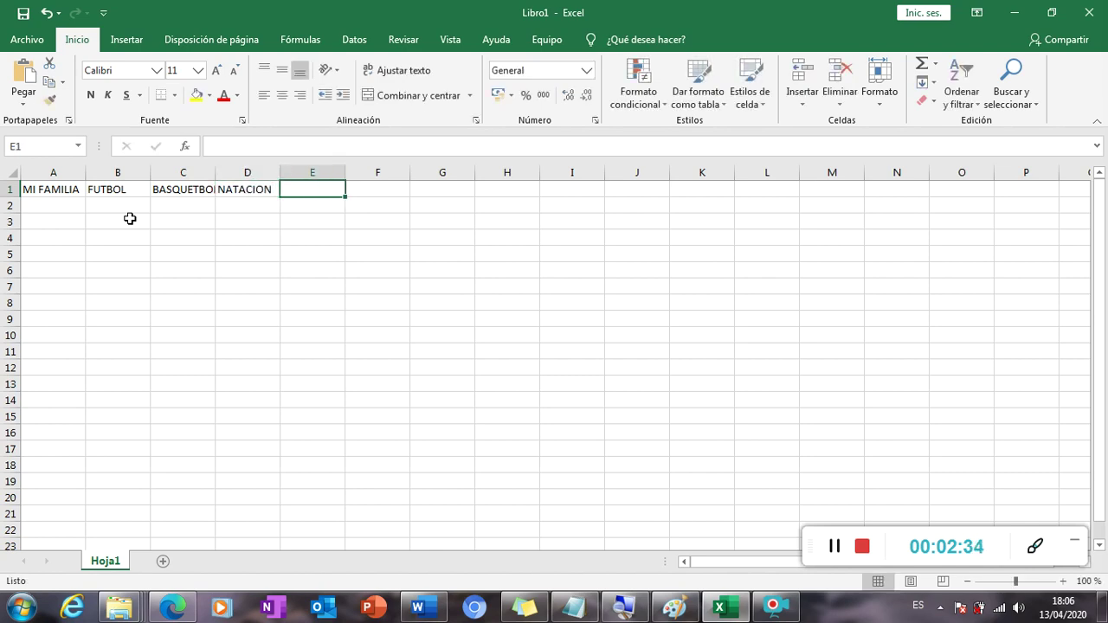
{"action": "type", "text": "ATLETISM"}
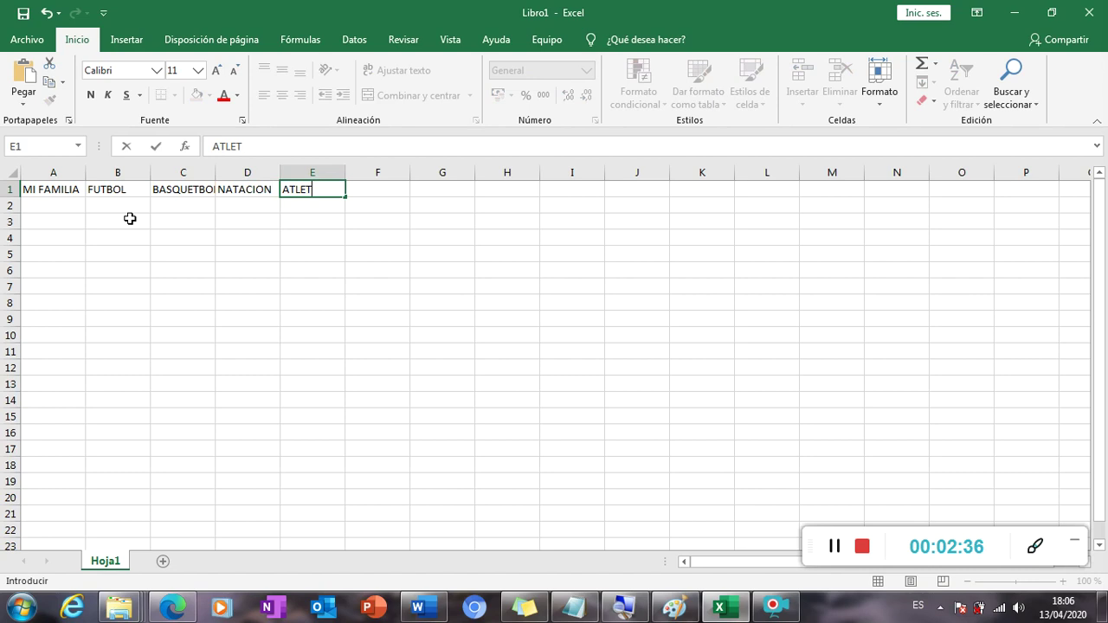
{"action": "key", "text": "Tab"}
{"action": "type", "text": "VOLEYBOL"}
{"action": "key", "text": "Tab"}
{"action": "key", "text": "Left"}
{"action": "key", "text": "Left"}
{"action": "key", "text": "Left"}
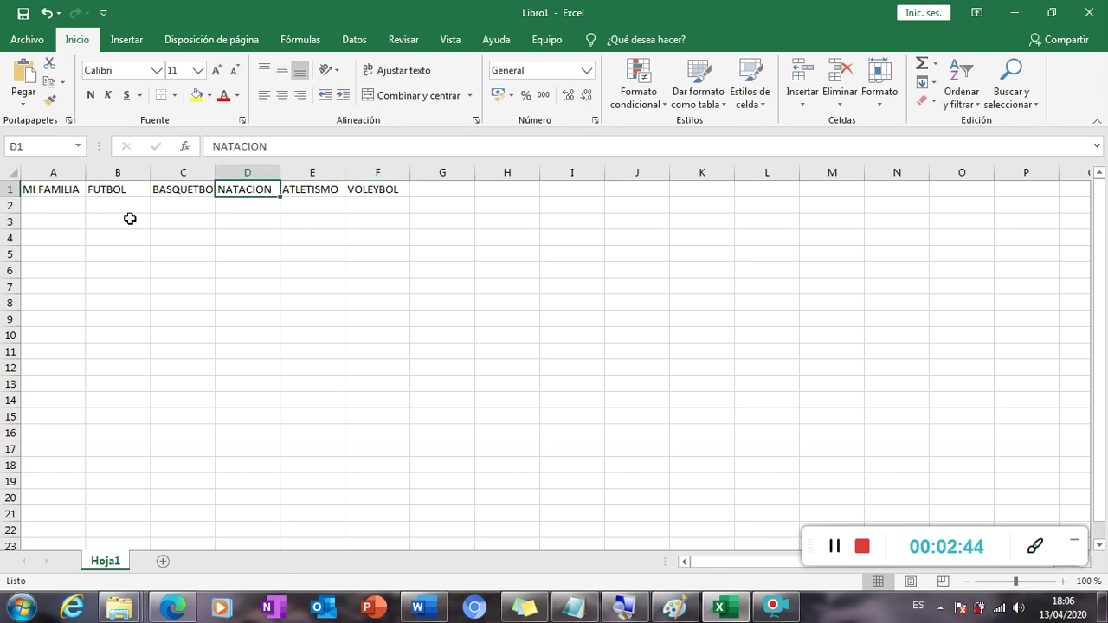
Enter the first three family members' names in A2:A4.
{"action": "left_click", "coordinate": [73, 206]}
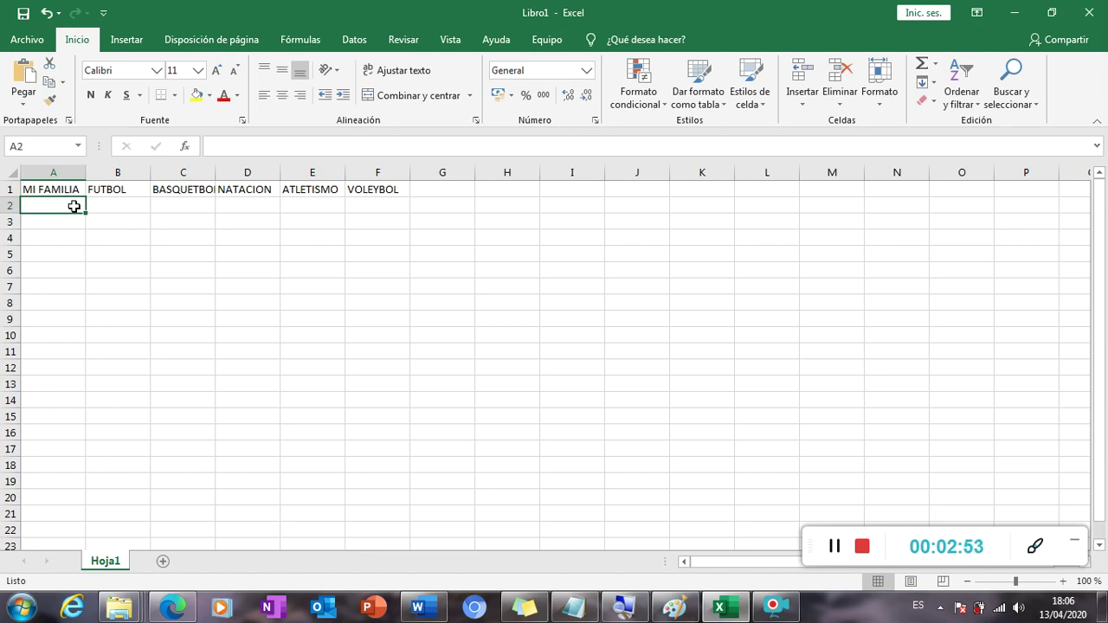
{"action": "type", "text": "MA"}
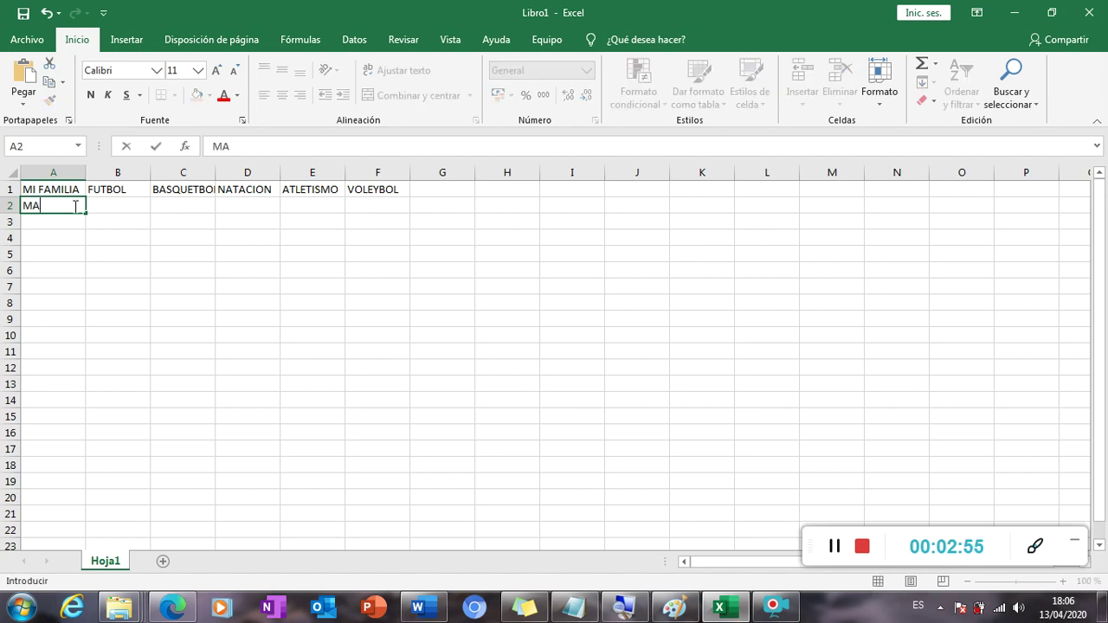
{"action": "key", "text": "BackSpace"}
{"action": "key", "text": "BackSpace"}
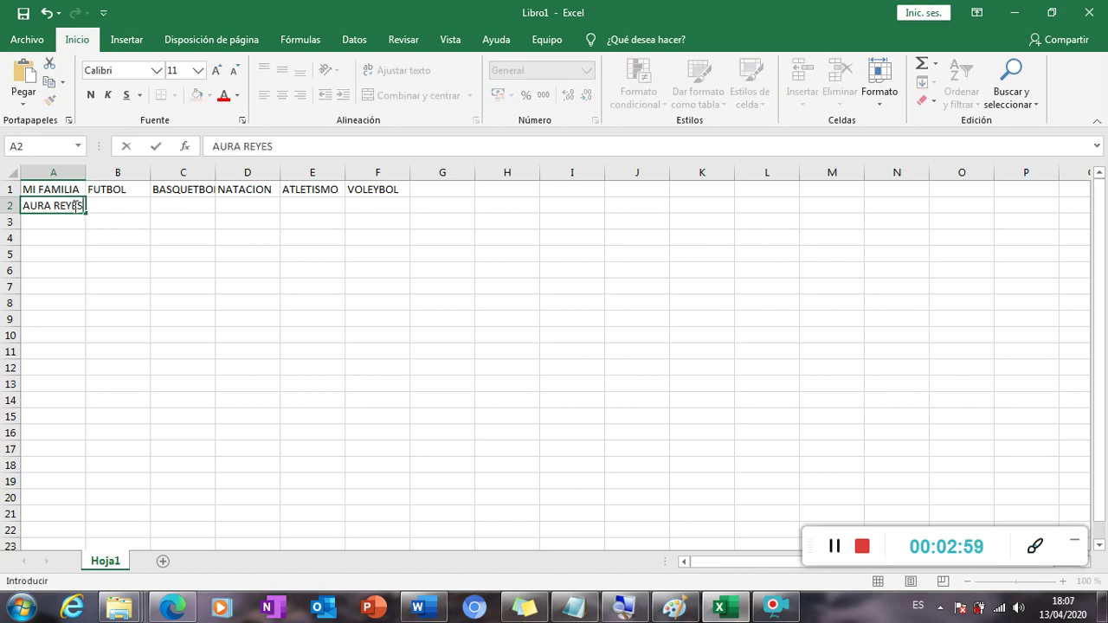
{"action": "key", "text": "Return"}
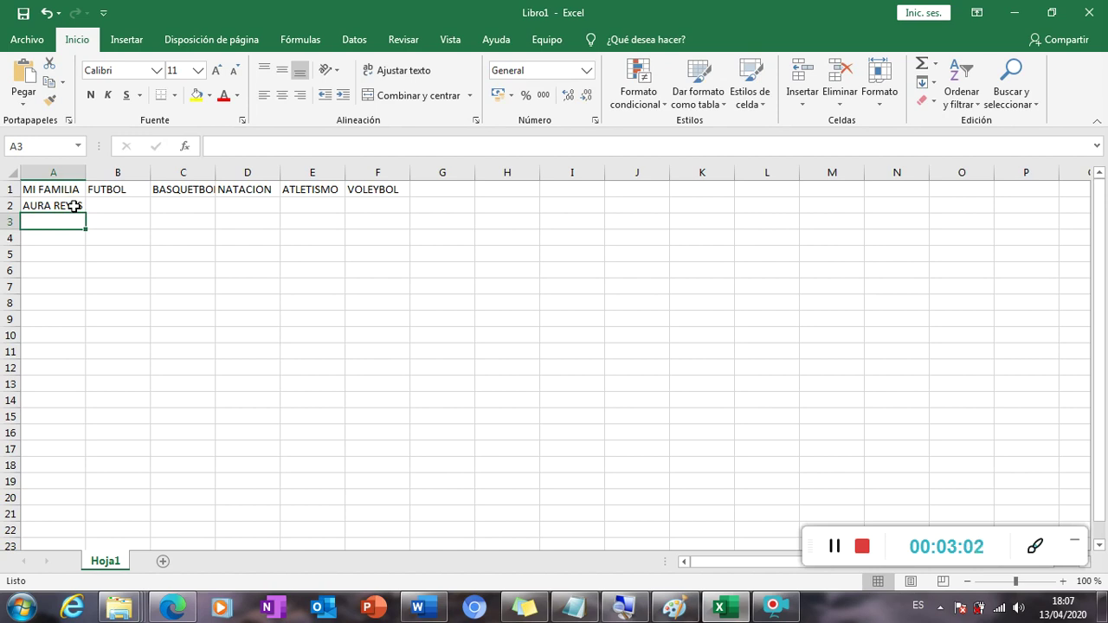
{"action": "key", "text": "Return"}
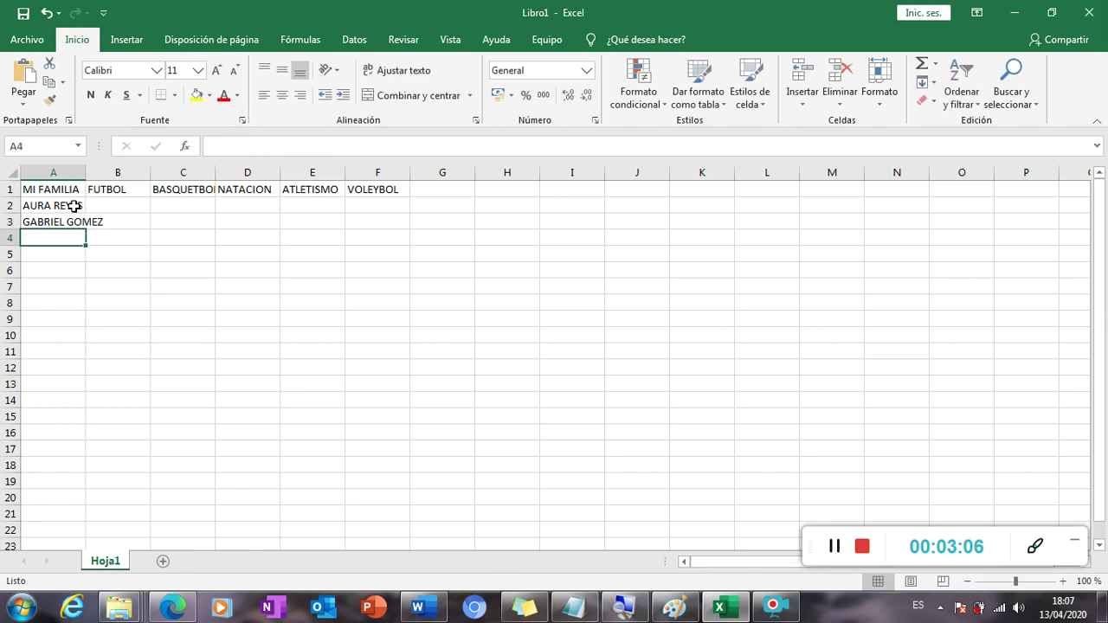
{"action": "key", "text": "Return"}
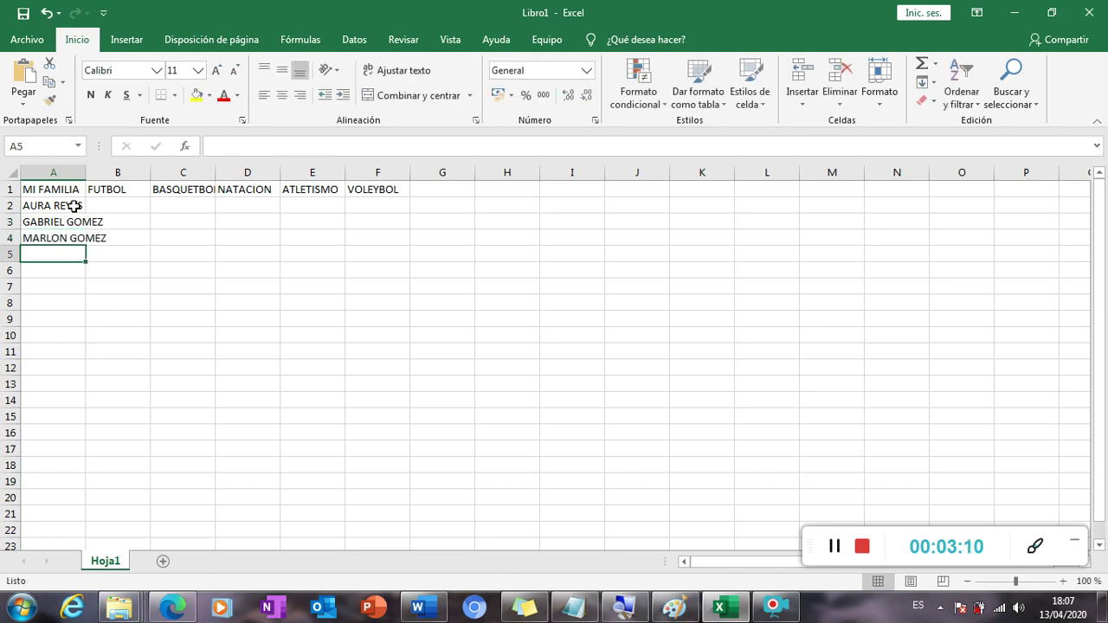
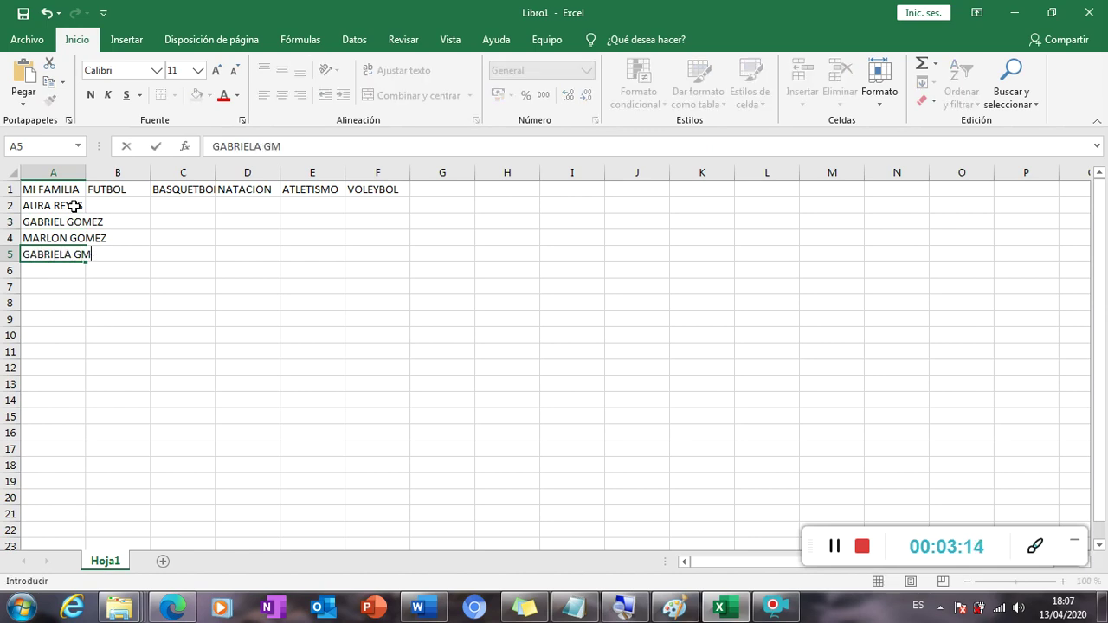
Enter the last two family members' names in A5:A6 and the label TOTAL in A7.
{"action": "key", "text": "Return"}
{"action": "key", "text": "Return"}
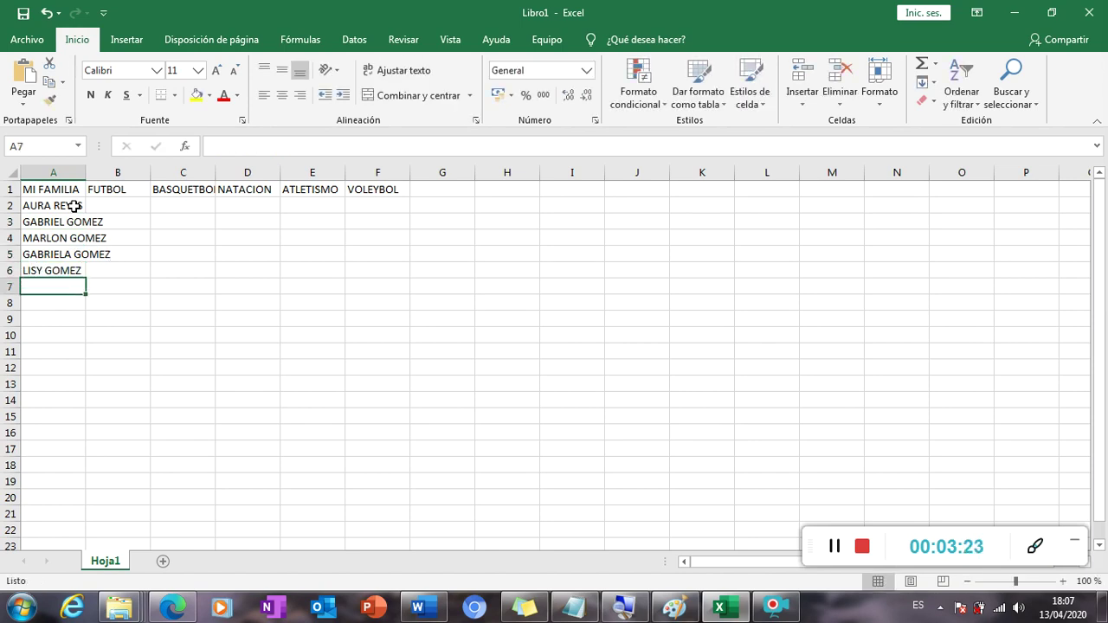
{"action": "left_click", "coordinate": [89, 322]}
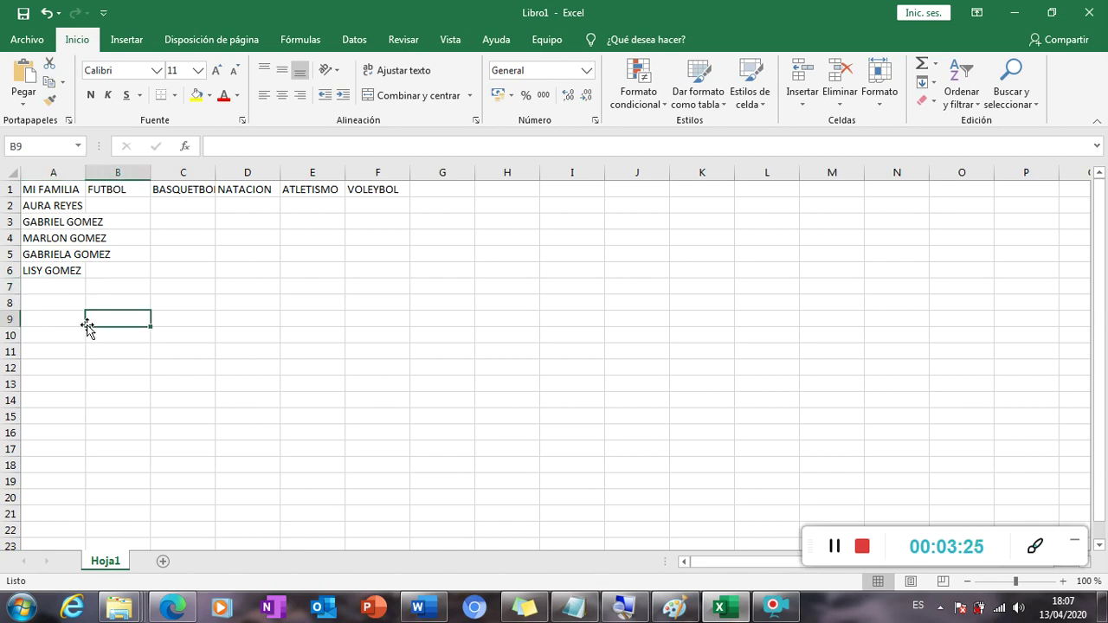
{"action": "left_click", "coordinate": [54, 288]}
{"action": "type", "text": "TOTAL"}
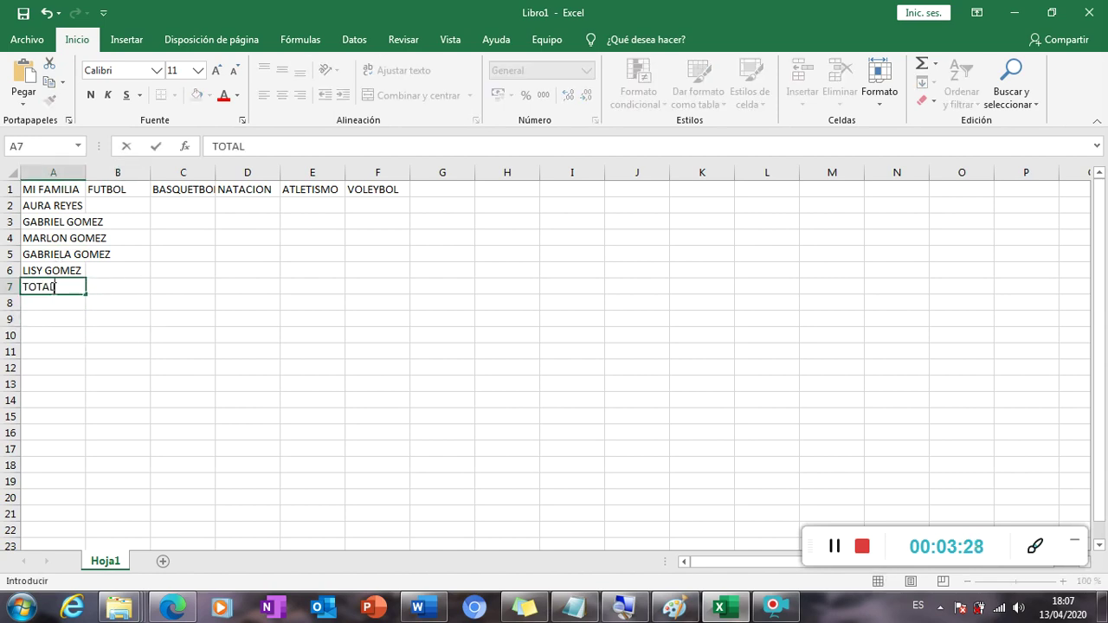
{"action": "key", "text": "ctrl+Return"}
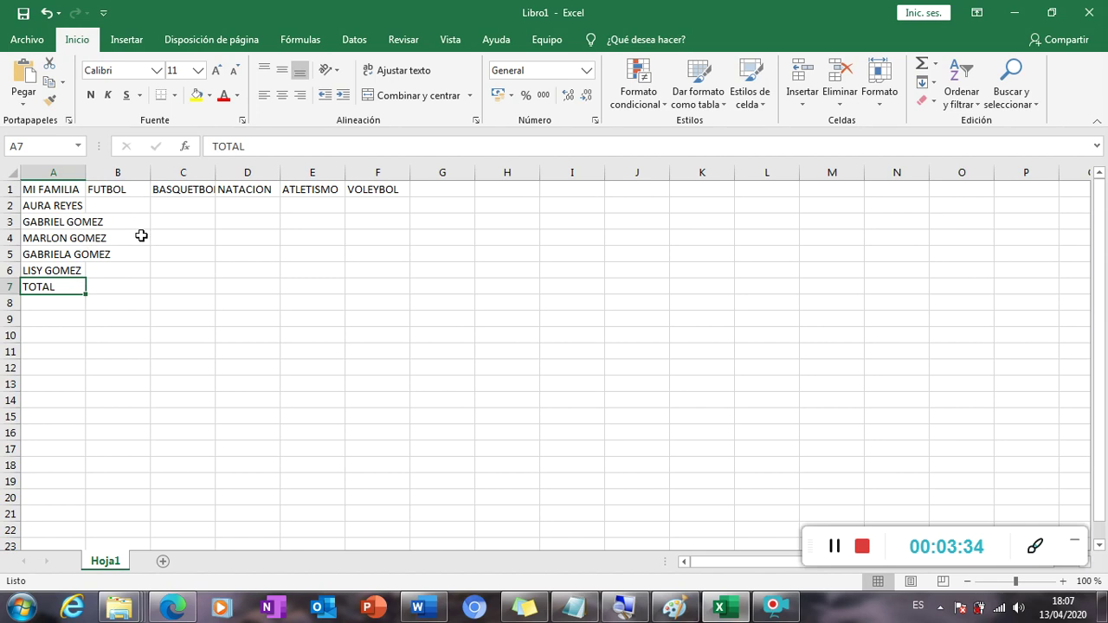
Set the header row A1:F1 to Aharoni font, size 14.
{"action": "left_click_drag", "start_coordinate": [63, 190], "coordinate": [384, 184]}
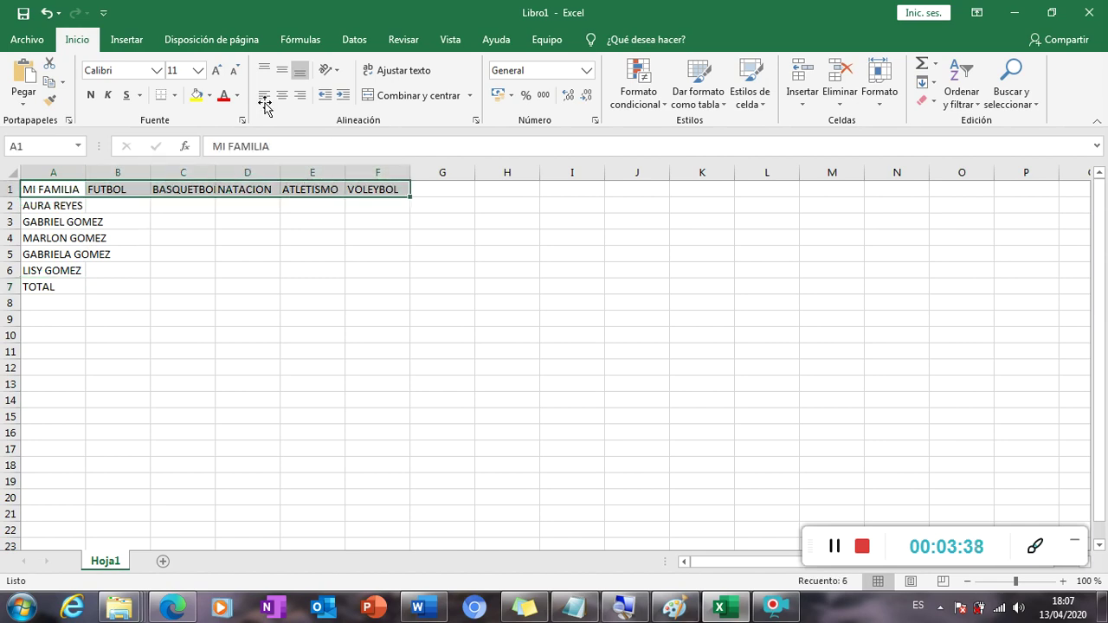
{"action": "left_click", "coordinate": [157, 72]}
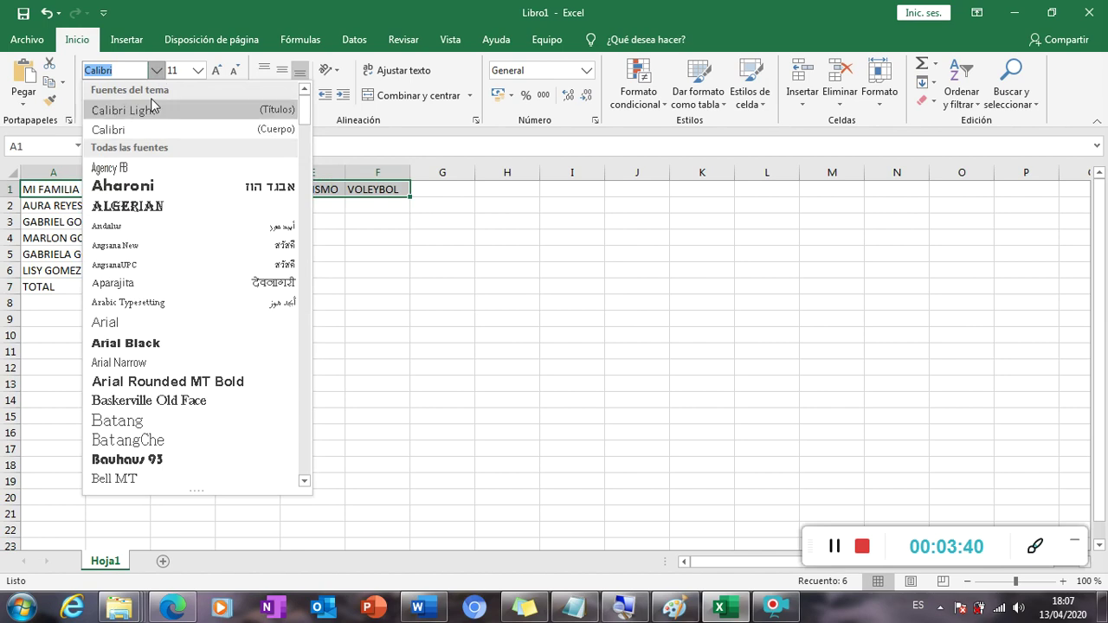
{"action": "left_click", "coordinate": [145, 189]}
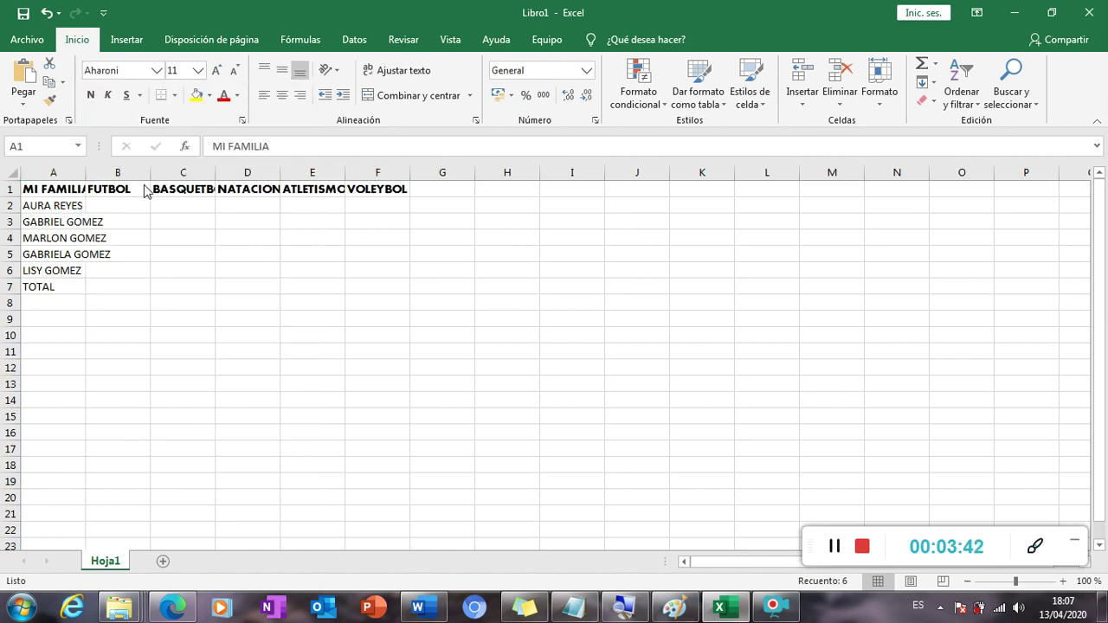
{"action": "left_click", "coordinate": [199, 70]}
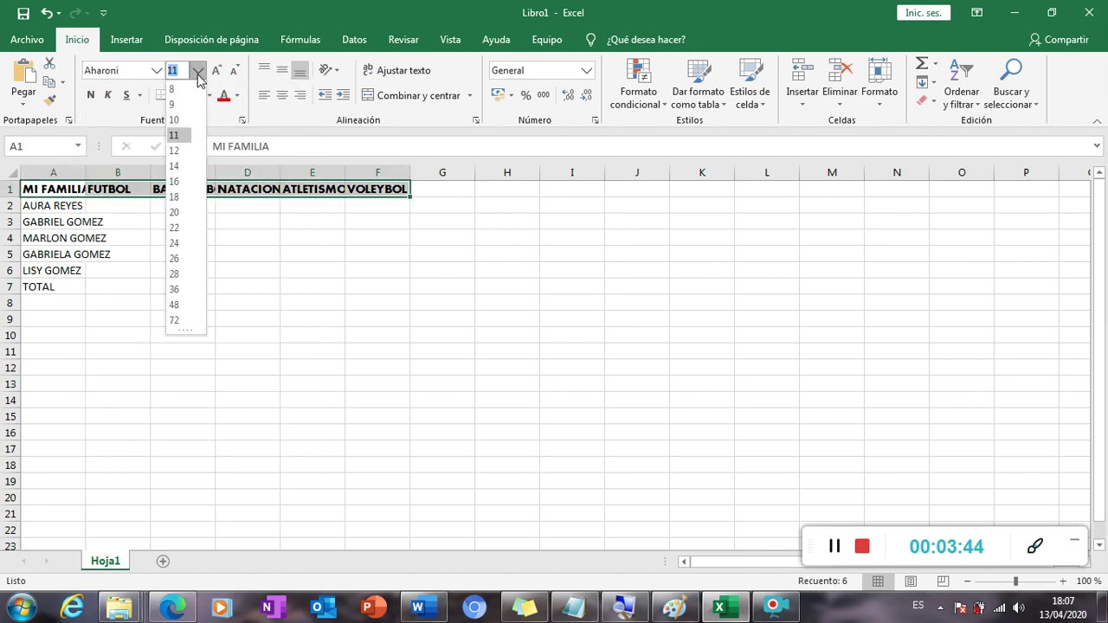
{"action": "left_click", "coordinate": [182, 166]}
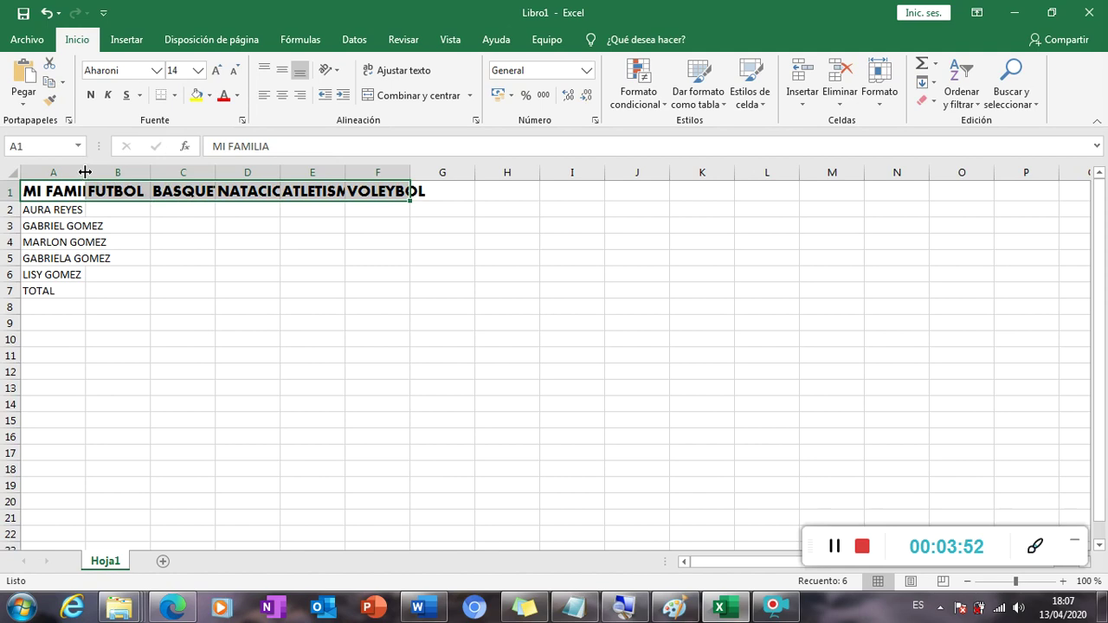
Widen columns A and D so MI FAMILIA and NATACION fit, then reselect A1:F1.
{"action": "left_click_drag", "start_coordinate": [84, 172], "coordinate": [316, 164]}
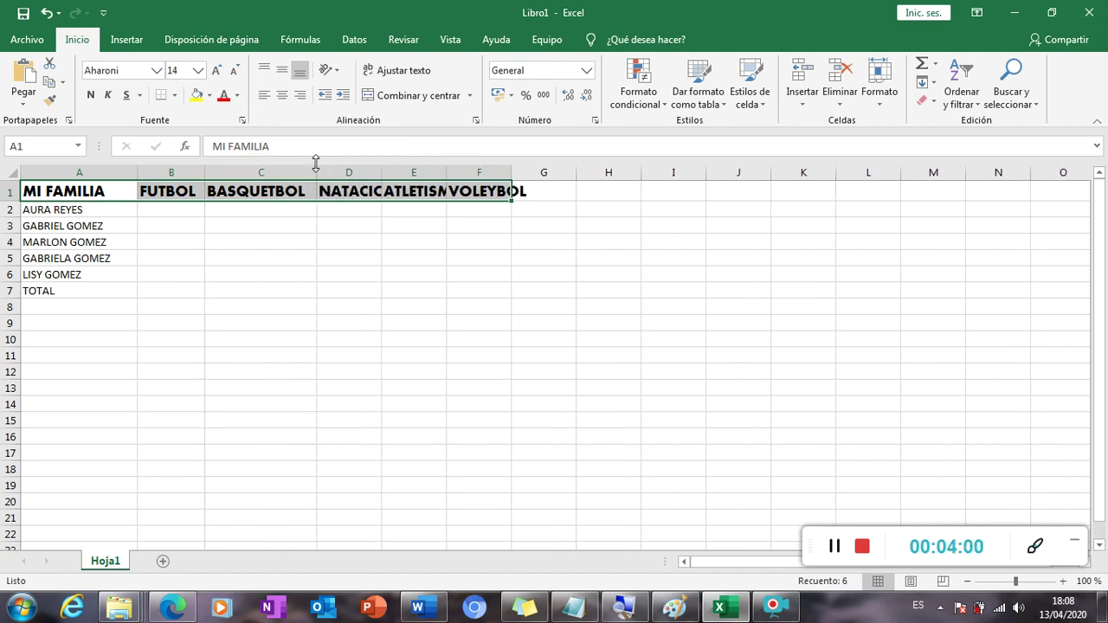
{"action": "left_click_drag", "start_coordinate": [382, 172], "coordinate": [590, 172]}
{"action": "left_click", "coordinate": [445, 185]}
{"action": "left_click", "coordinate": [546, 241]}
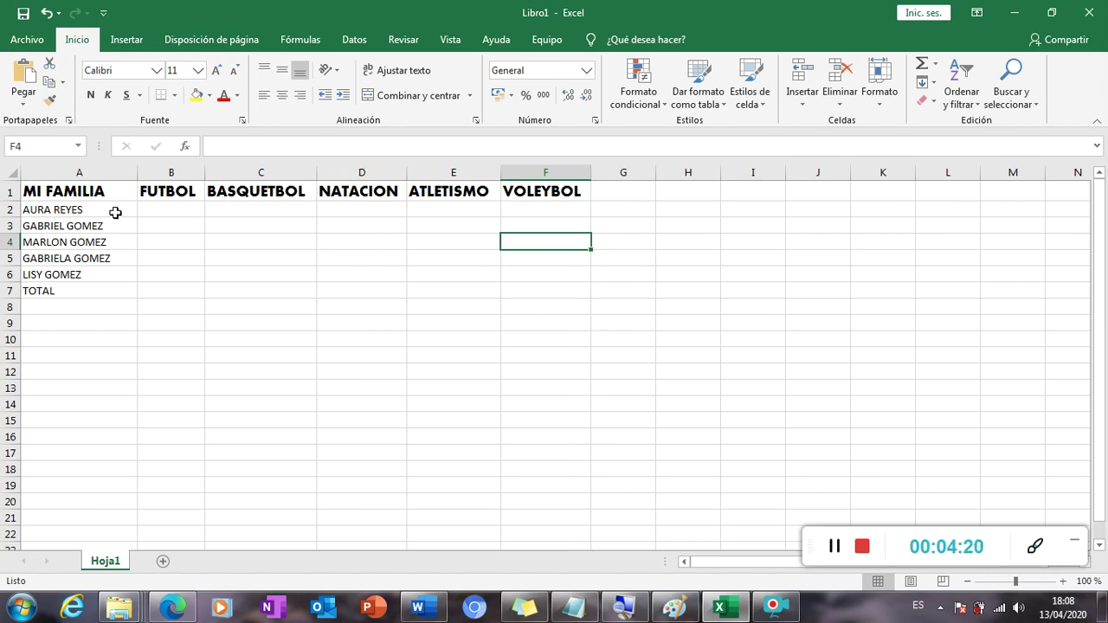
{"action": "left_click_drag", "start_coordinate": [78, 190], "coordinate": [530, 195]}
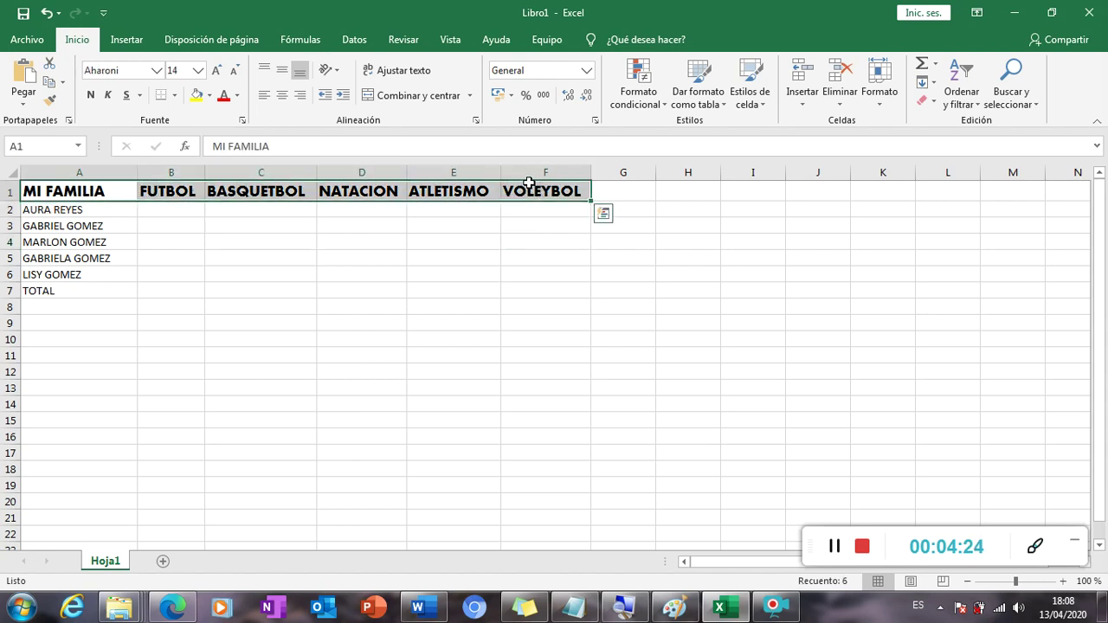
Centre the A1:F1 headings horizontally, then type a test NATACION entry in D5.
{"action": "left_click", "coordinate": [283, 97]}
{"action": "left_click", "coordinate": [206, 227]}
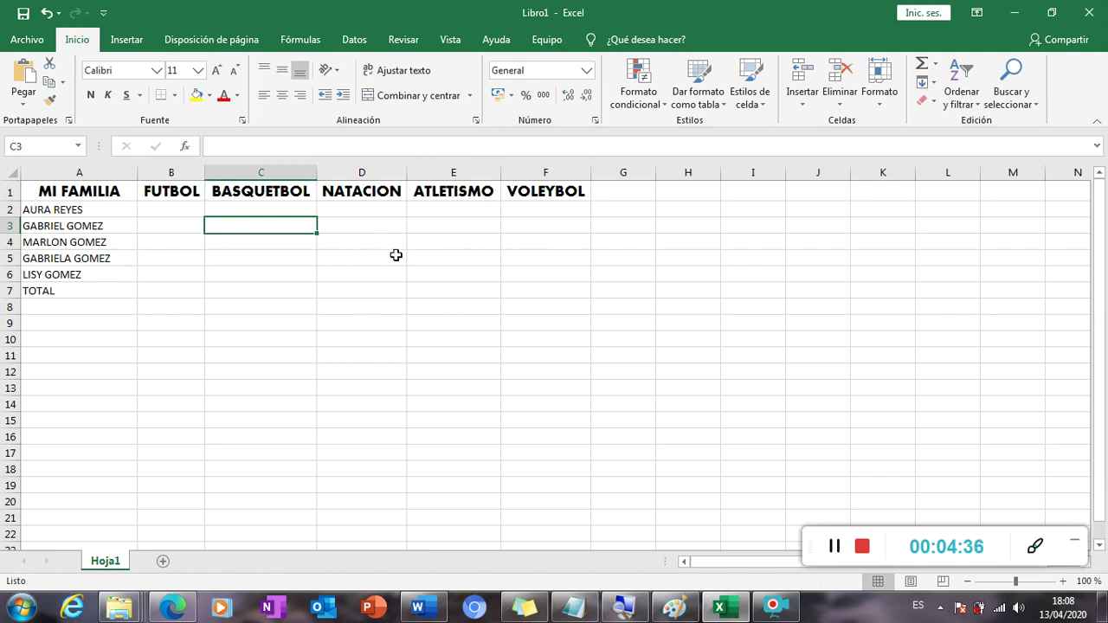
{"action": "left_click", "coordinate": [393, 256]}
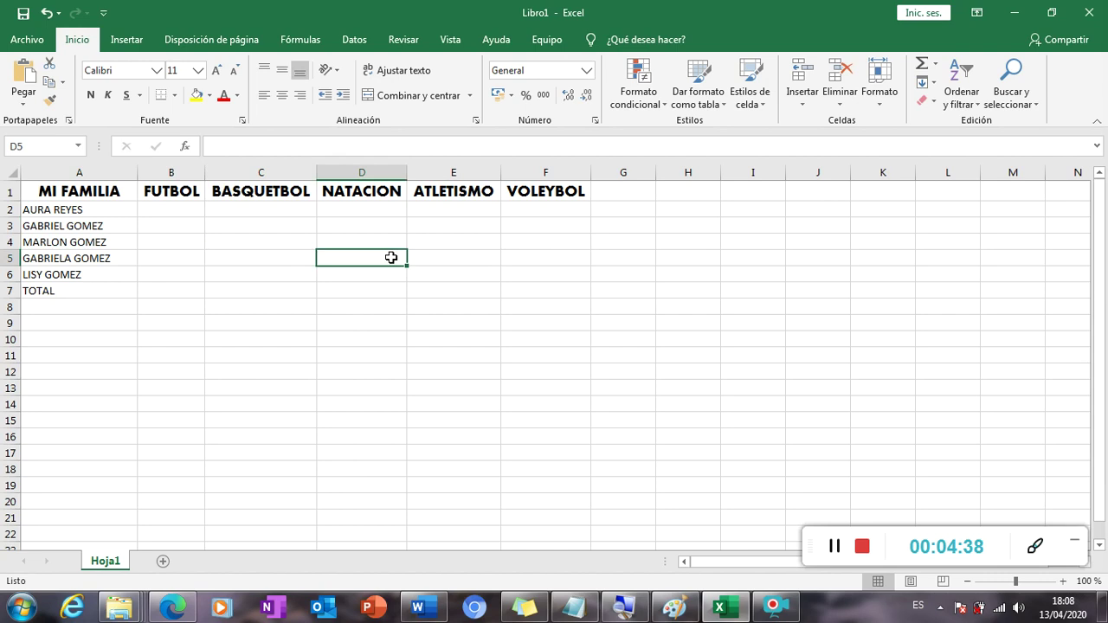
{"action": "type", "text": "B"}
{"action": "type", "text": "ATAIO"}
{"action": "key", "text": "BackSpace"}
{"action": "key", "text": "BackSpace"}
{"action": "type", "text": "CION"}
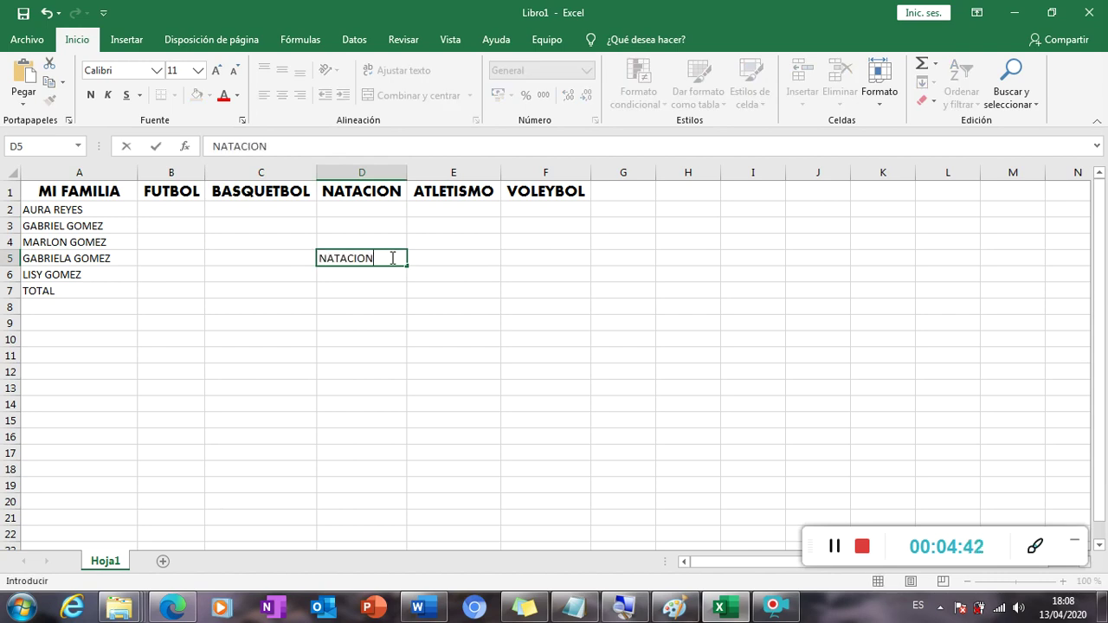
{"action": "key", "text": "Return"}
Try indenting the test NATACION text in D5, then delete it so D5 is empty.
{"action": "left_click", "coordinate": [391, 258]}
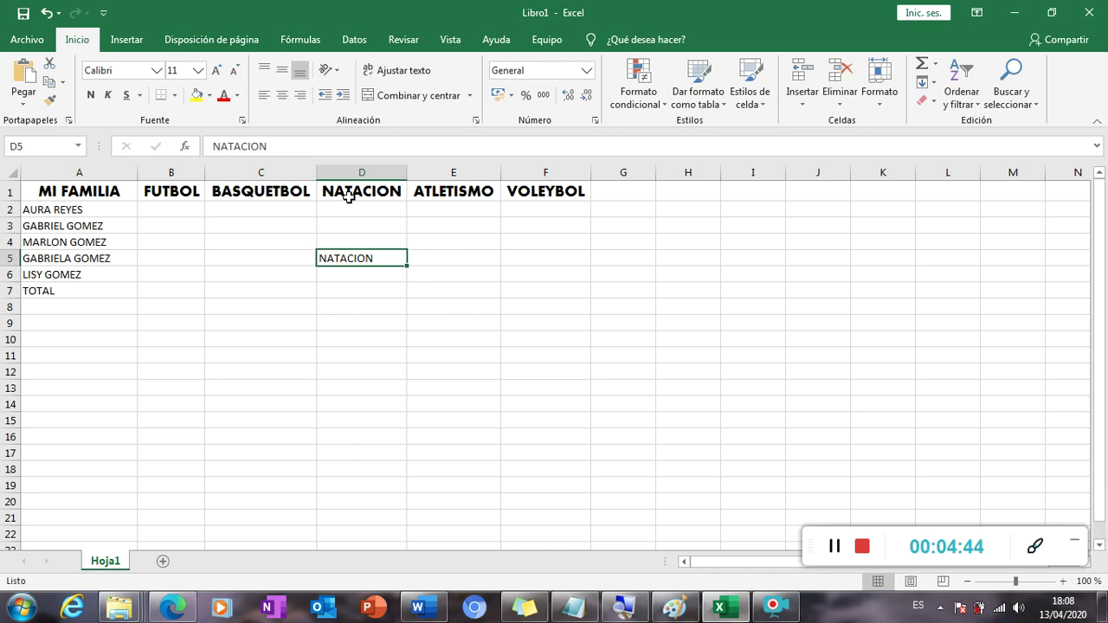
{"action": "left_click", "coordinate": [217, 145]}
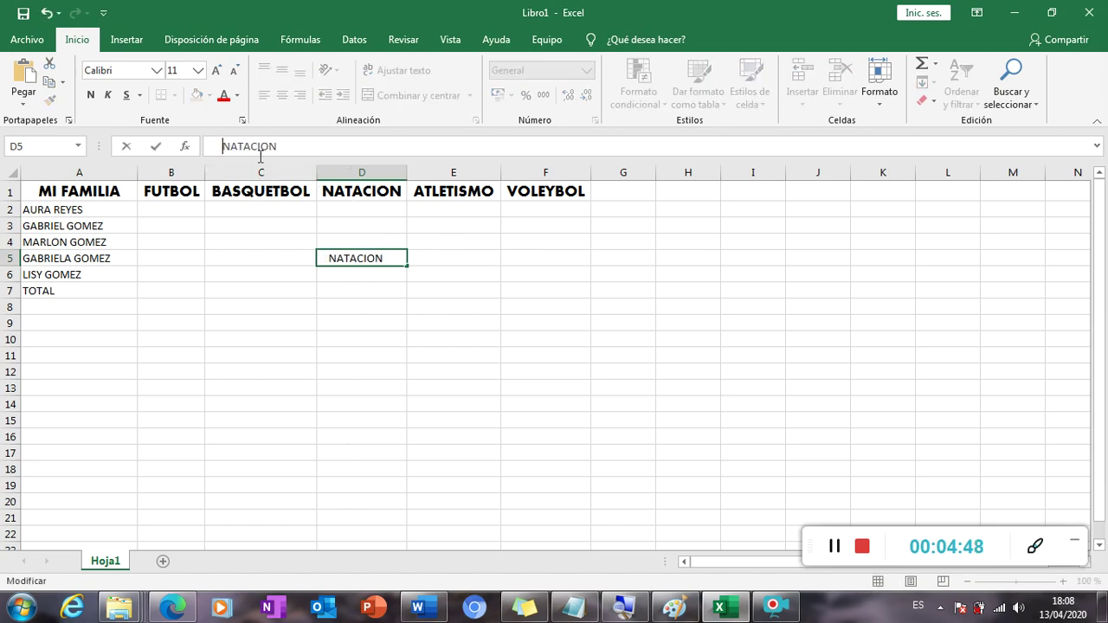
{"action": "left_click", "coordinate": [383, 370]}
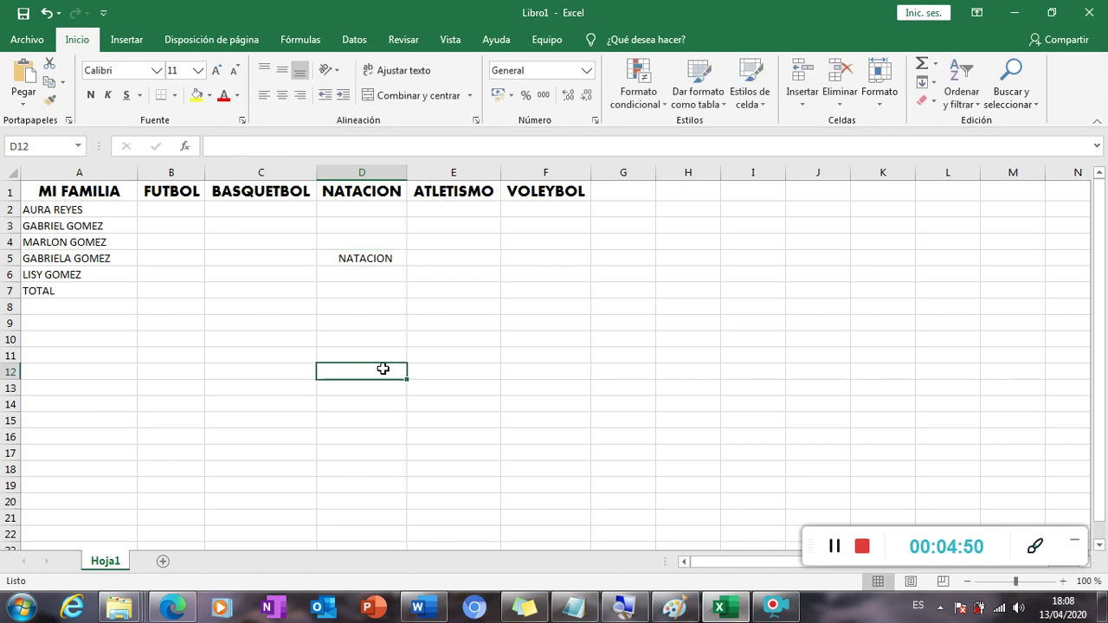
{"action": "left_click", "coordinate": [383, 259]}
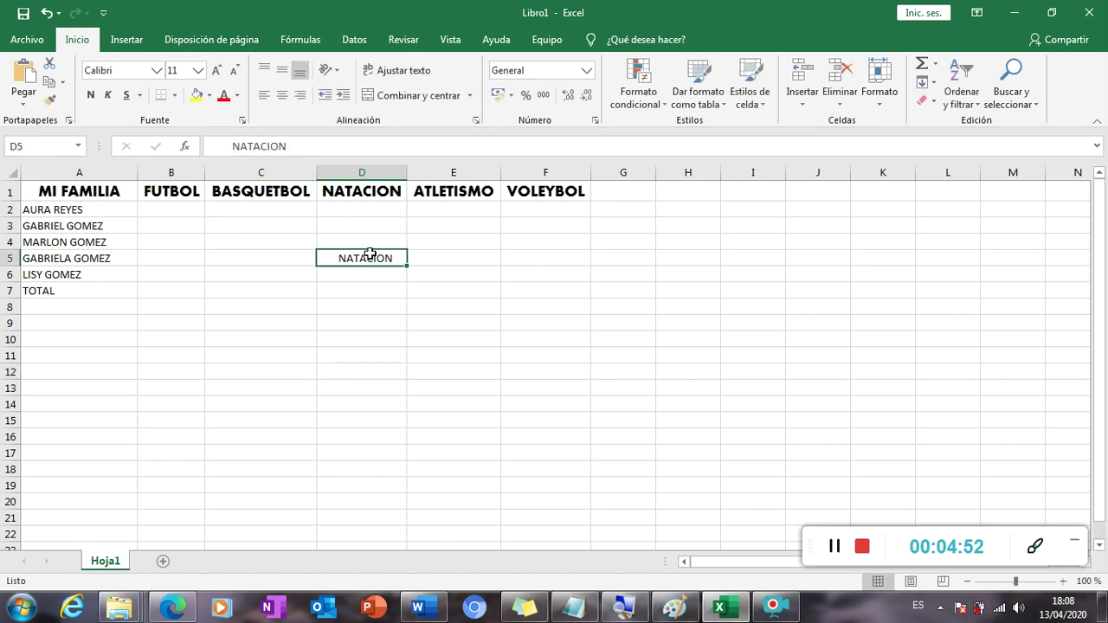
{"action": "left_click_drag", "start_coordinate": [308, 145], "coordinate": [208, 143]}
{"action": "key", "text": "Delete"}
{"action": "left_click", "coordinate": [349, 239]}
{"action": "left_click", "coordinate": [362, 201]}
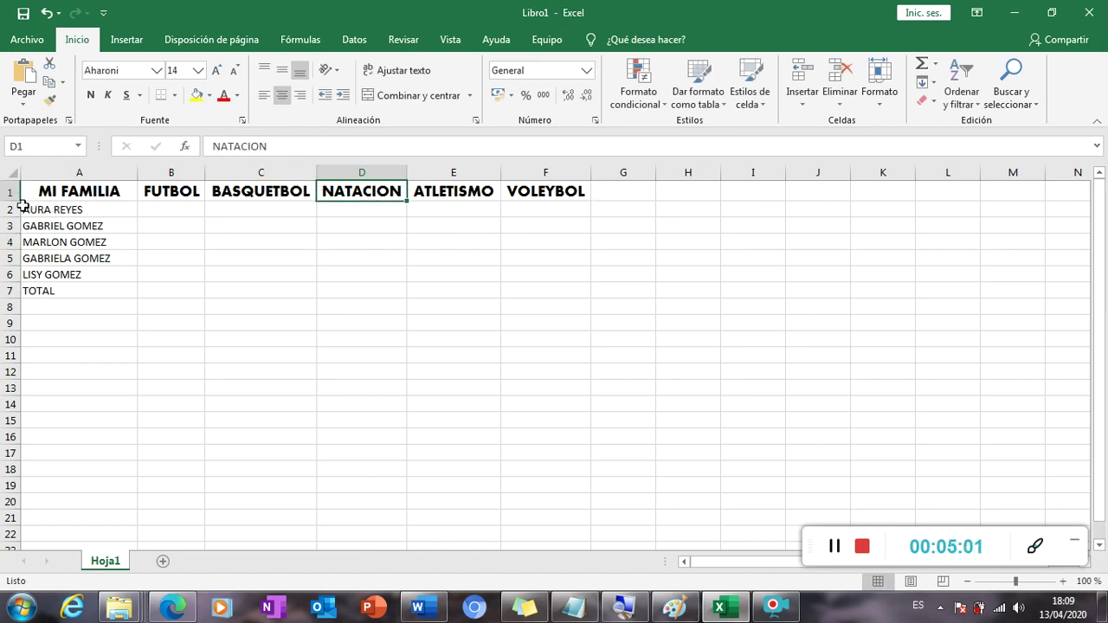
Make row 1 taller, widen column B, and select the headings A1:F1.
{"action": "left_click_drag", "start_coordinate": [8, 200], "coordinate": [9, 218]}
{"action": "left_click_drag", "start_coordinate": [8, 221], "coordinate": [8, 229]}
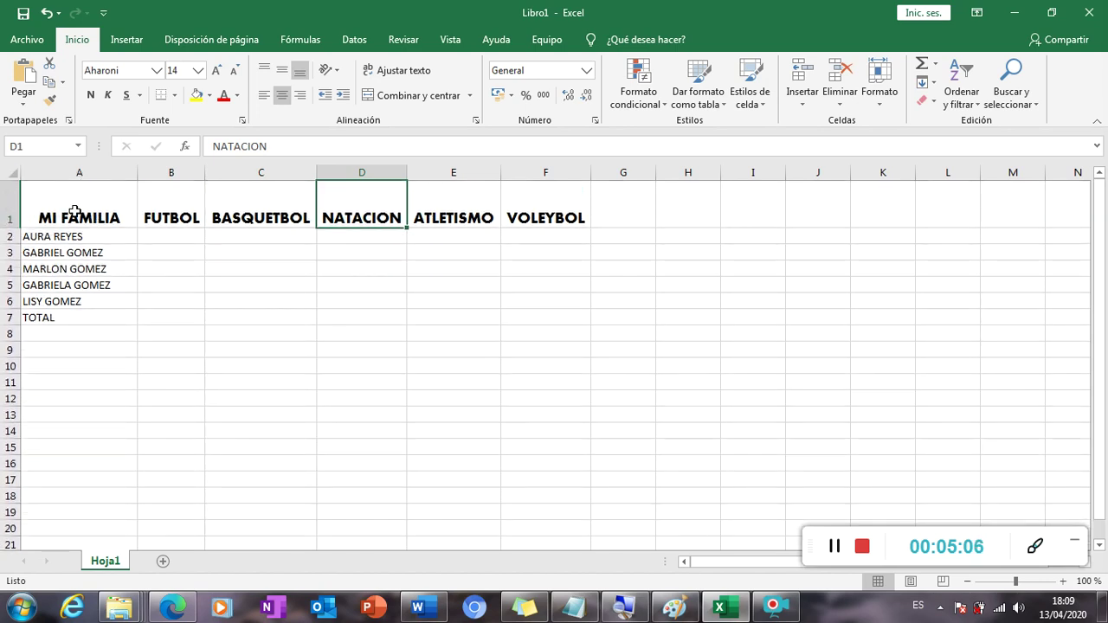
{"action": "left_click_drag", "start_coordinate": [205, 172], "coordinate": [235, 172]}
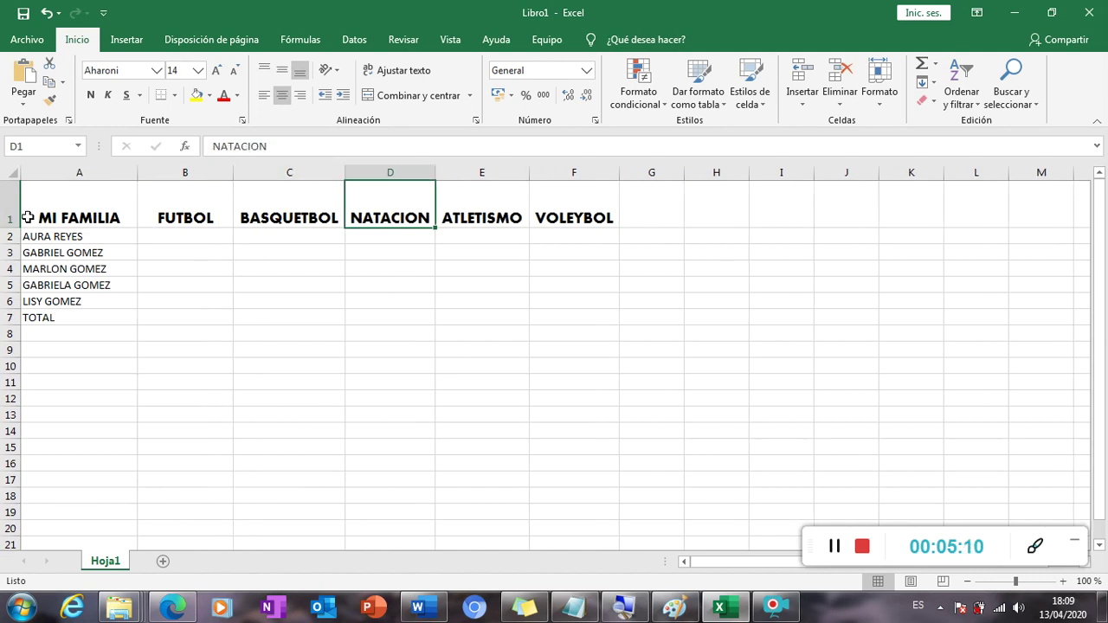
{"action": "left_click_drag", "start_coordinate": [8, 228], "coordinate": [7, 233]}
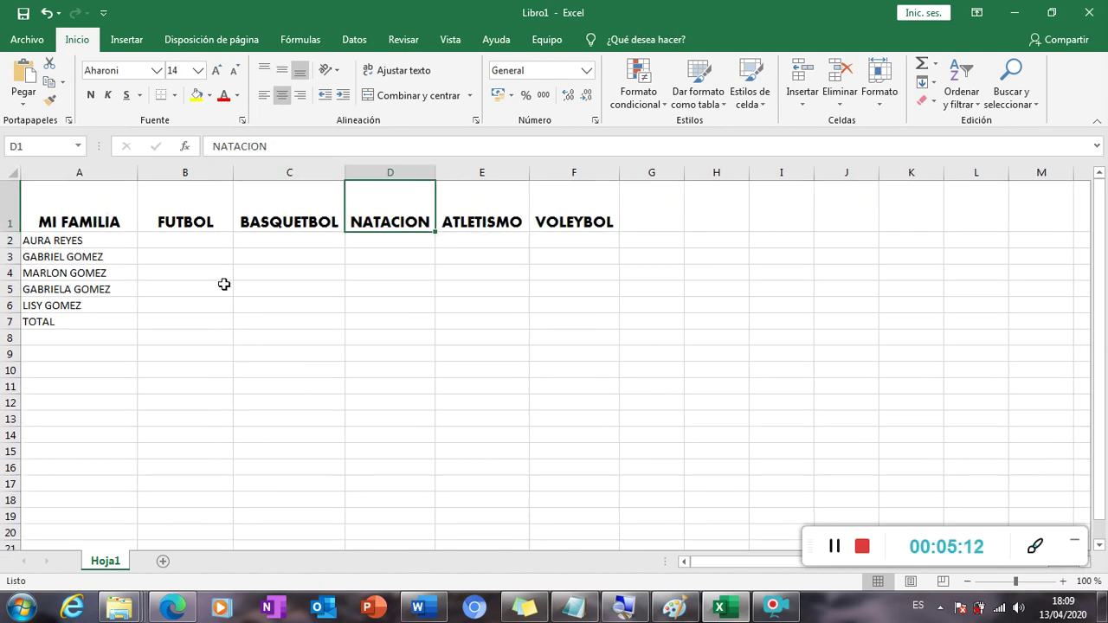
{"action": "left_click", "coordinate": [103, 227]}
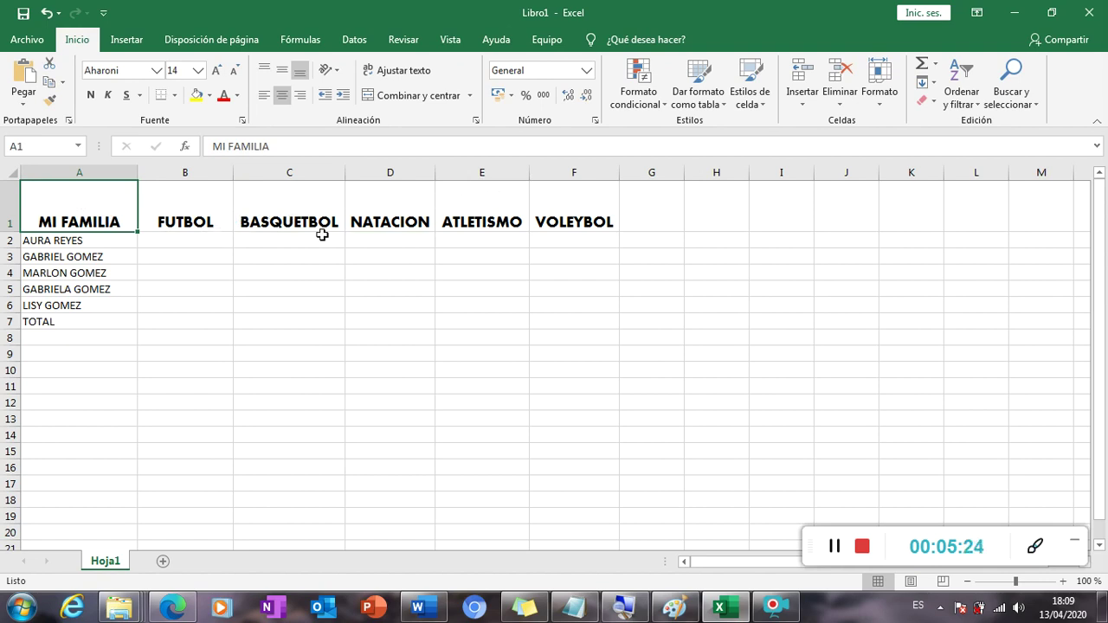
{"action": "left_click_drag", "start_coordinate": [144, 218], "coordinate": [575, 222]}
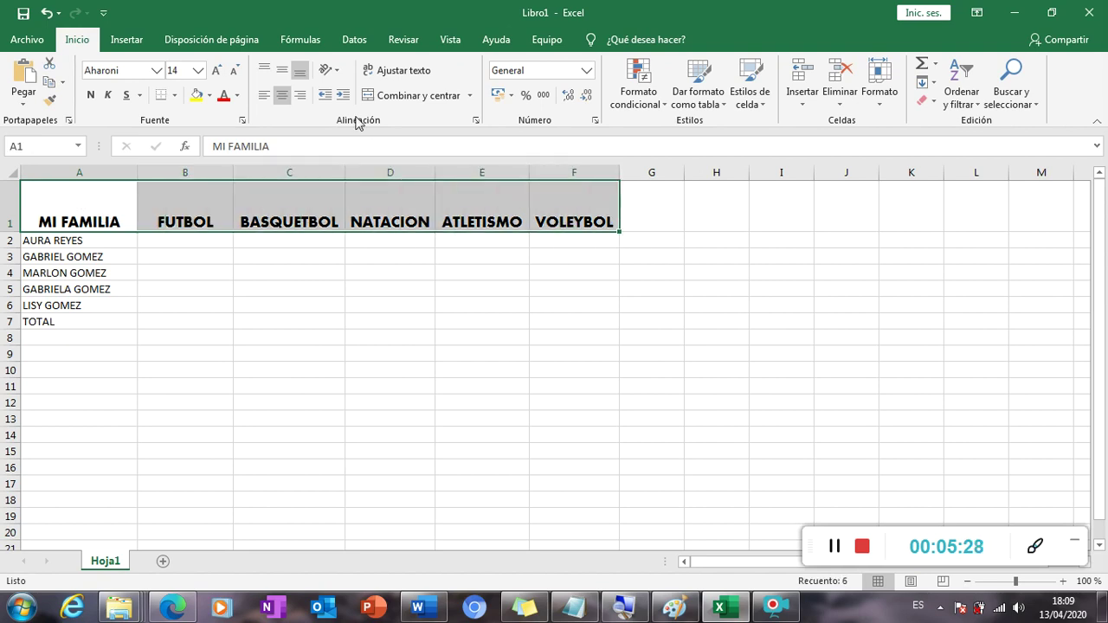
Widen column D and centre the headings both vertically and horizontally.
{"action": "left_click", "coordinate": [283, 73]}
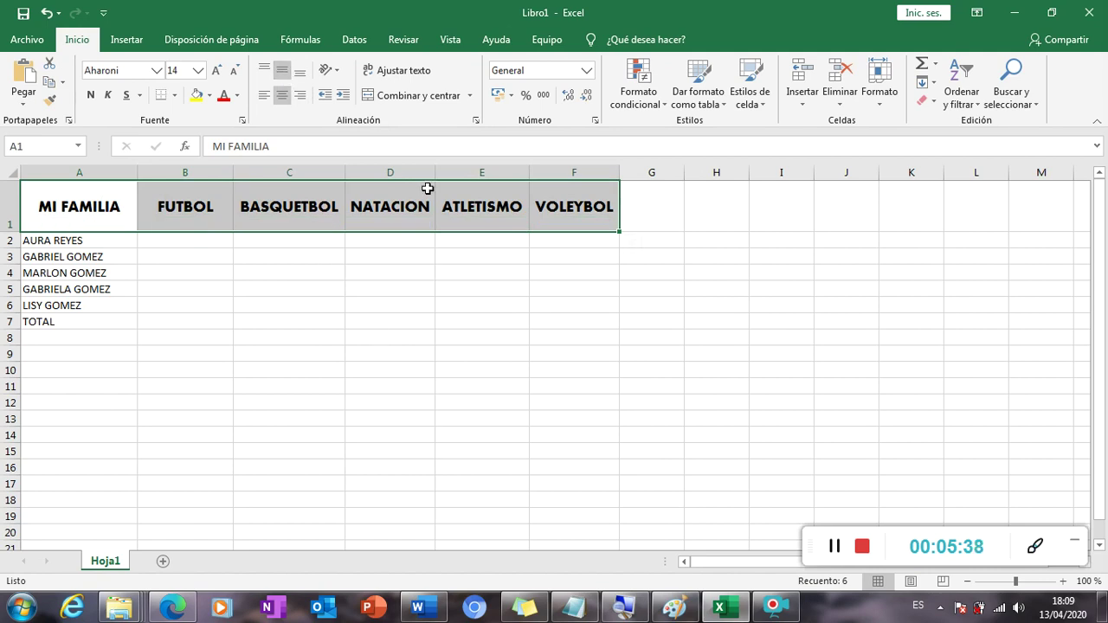
{"action": "left_click_drag", "start_coordinate": [435, 172], "coordinate": [446, 173]}
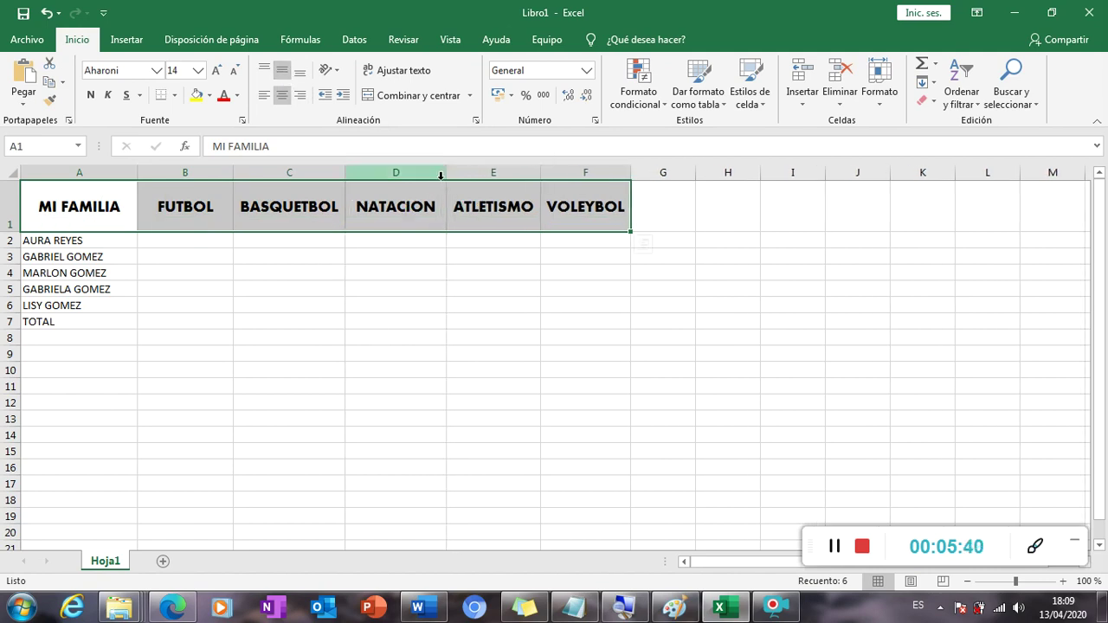
{"action": "left_click", "coordinate": [265, 73]}
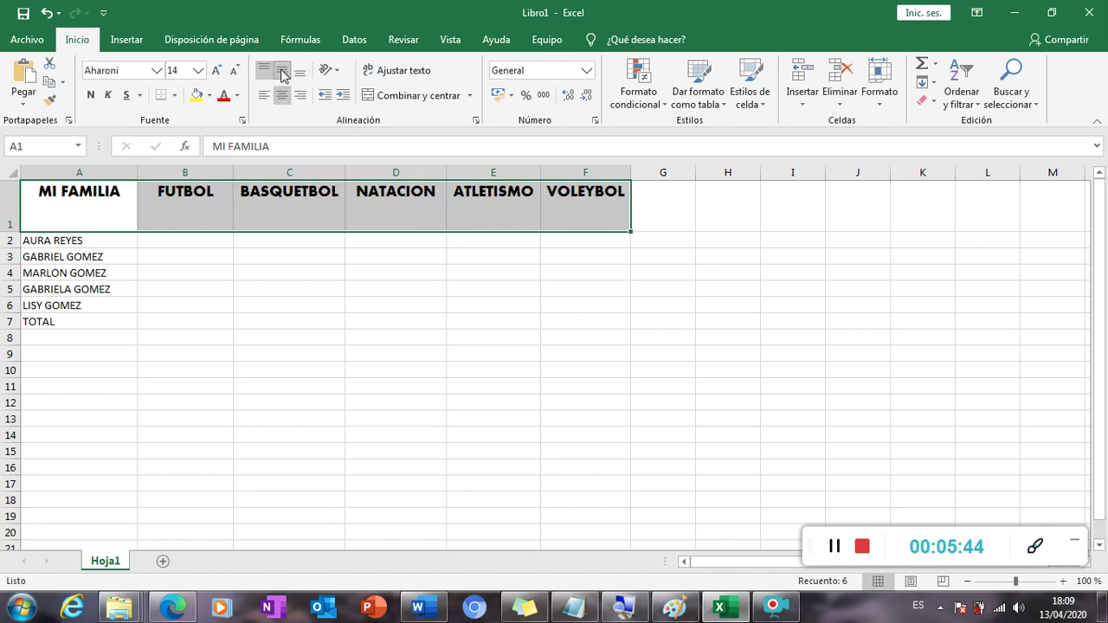
{"action": "left_click", "coordinate": [283, 74]}
{"action": "left_click", "coordinate": [300, 74]}
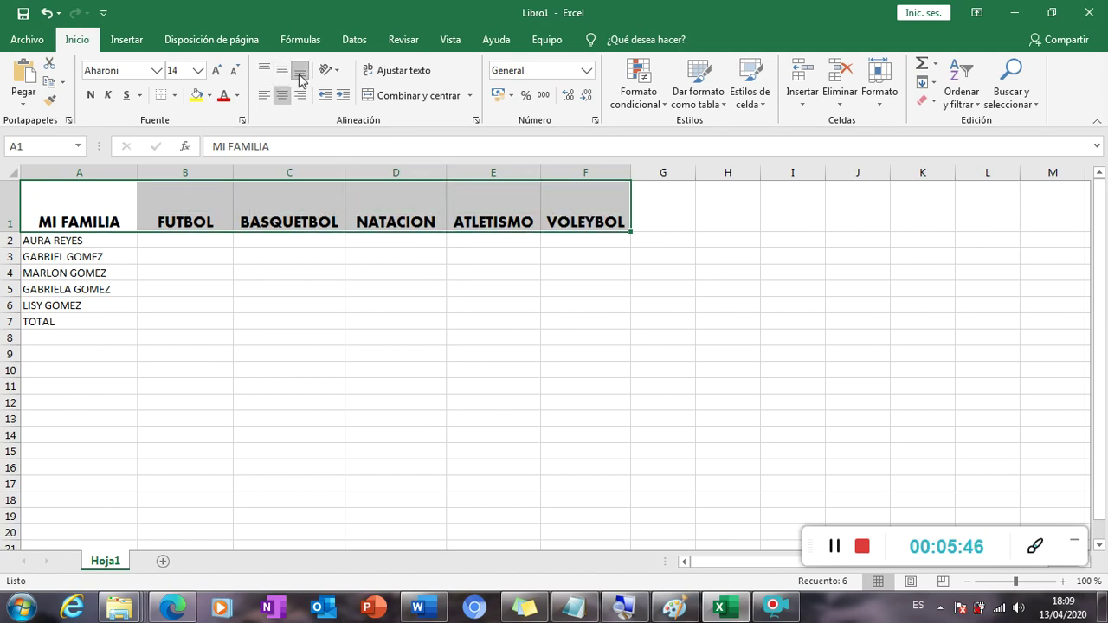
{"action": "left_click", "coordinate": [264, 96]}
{"action": "left_click", "coordinate": [300, 95]}
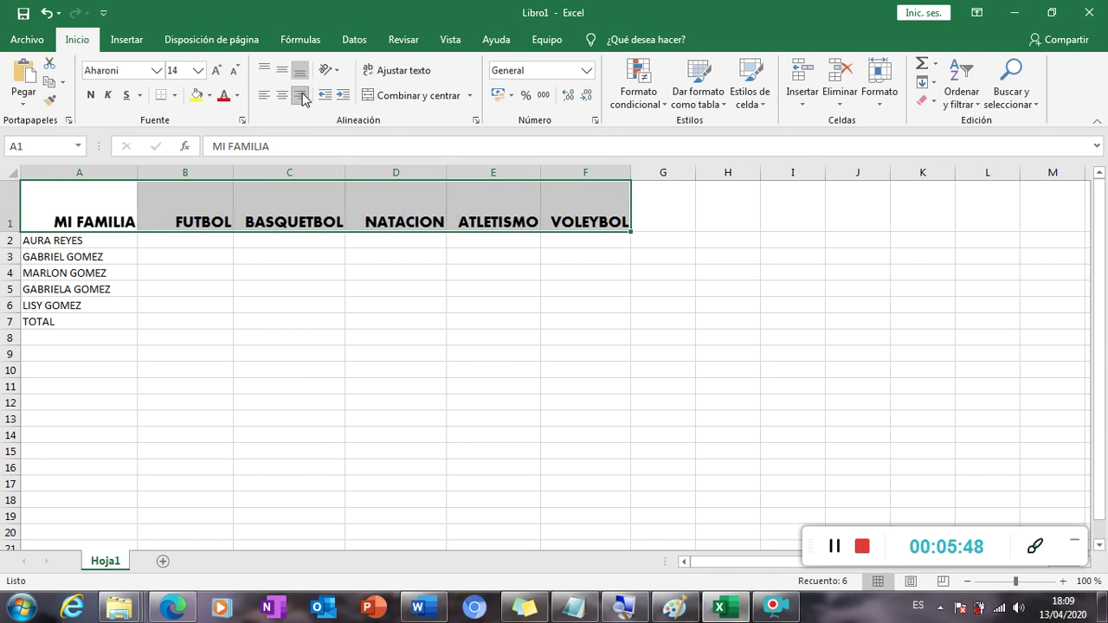
{"action": "left_click", "coordinate": [283, 97]}
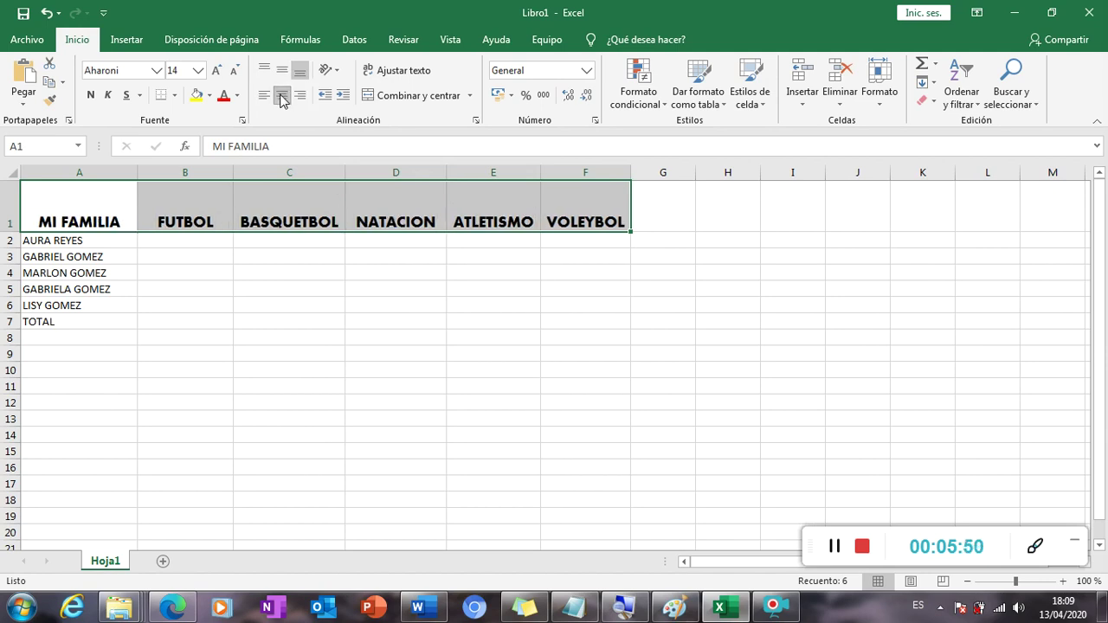
{"action": "left_click", "coordinate": [282, 70]}
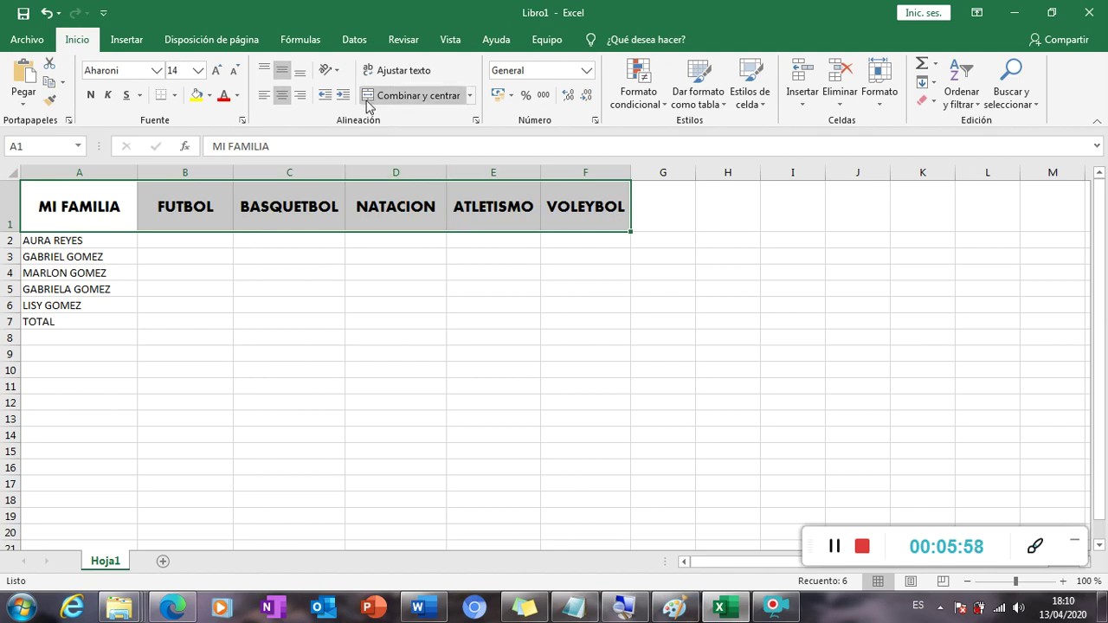
Rotate the row 1 headings to 45 degrees in the cell alignment settings.
{"action": "left_click", "coordinate": [475, 120]}
{"action": "left_click_drag", "start_coordinate": [505, 112], "coordinate": [606, 169]}
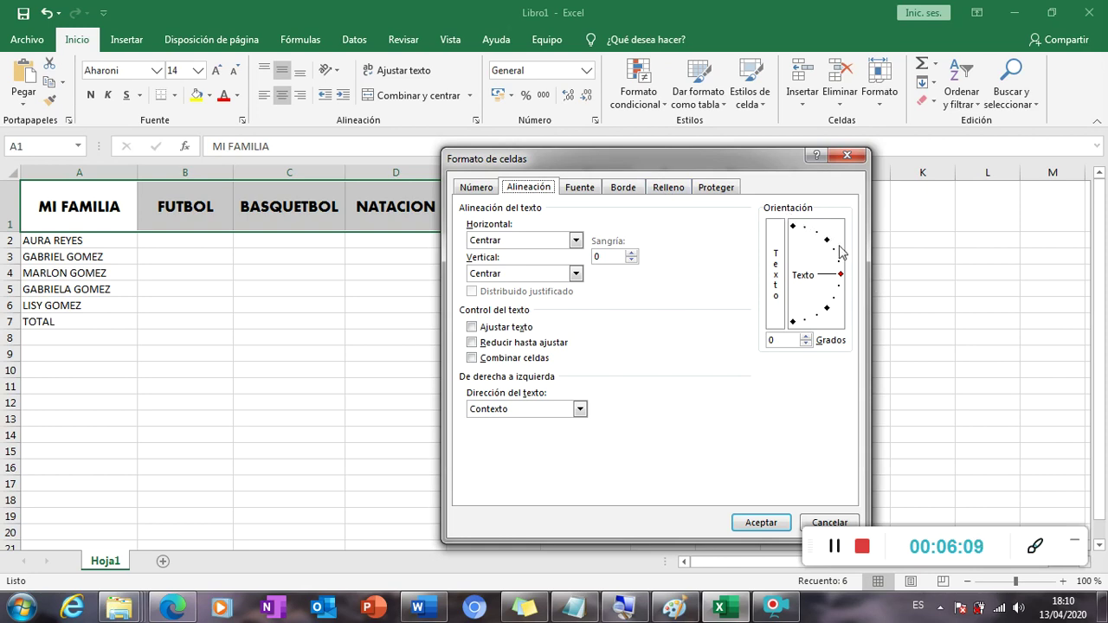
{"action": "left_click", "coordinate": [840, 276]}
{"action": "left_click_drag", "start_coordinate": [841, 277], "coordinate": [828, 246]}
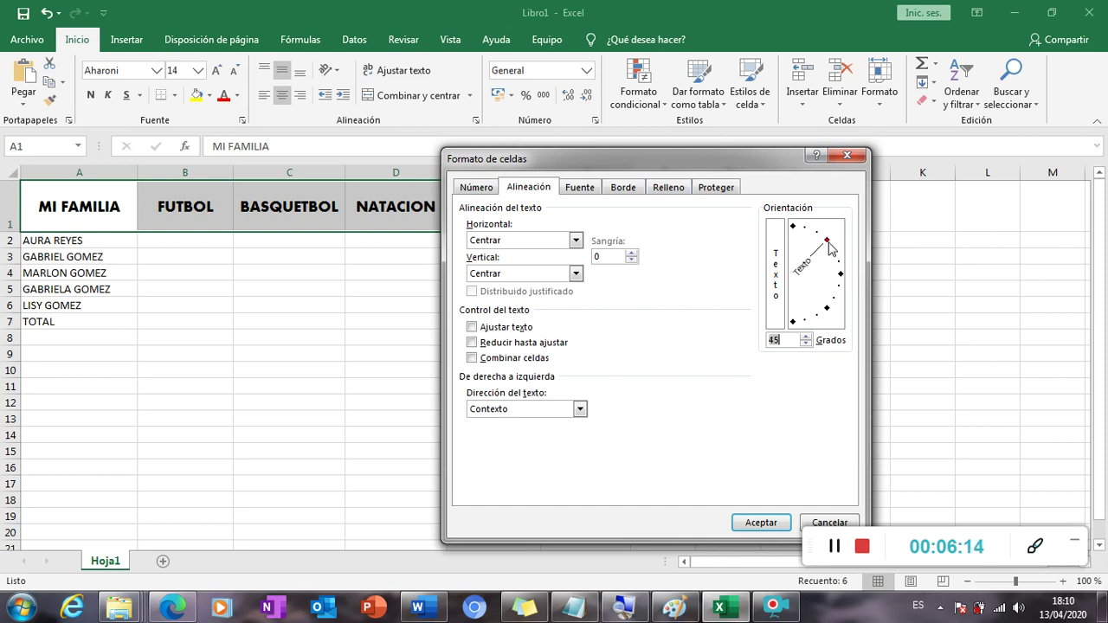
{"action": "mouse_move", "coordinate": [830, 248]}
{"action": "left_mouse_down"}
{"action": "mouse_move", "coordinate": [838, 280]}
{"action": "mouse_move", "coordinate": [831, 245]}
{"action": "left_mouse_up"}
{"action": "left_click", "coordinate": [778, 526]}
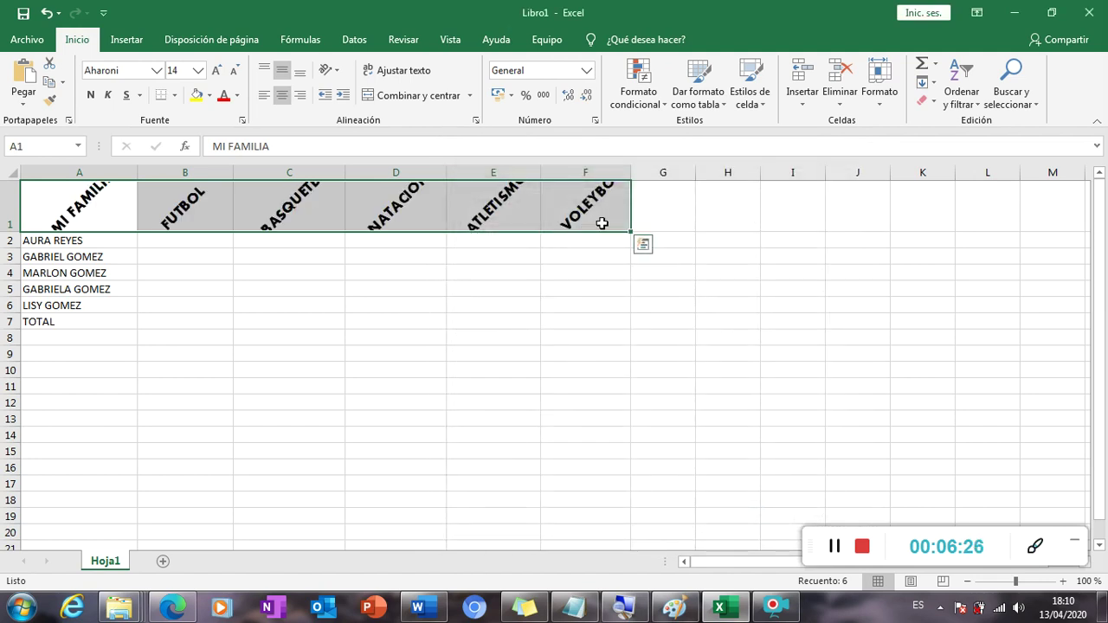
Heighten row 1 so every tilted heading shows in full.
{"action": "left_click", "coordinate": [425, 305]}
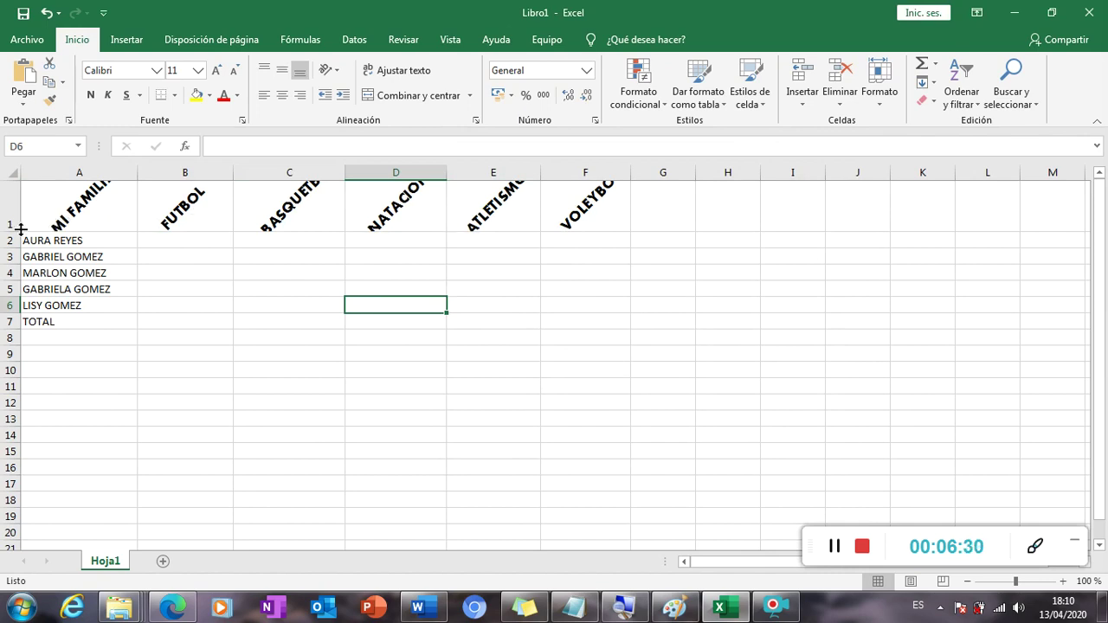
{"action": "left_click_drag", "start_coordinate": [17, 232], "coordinate": [17, 281]}
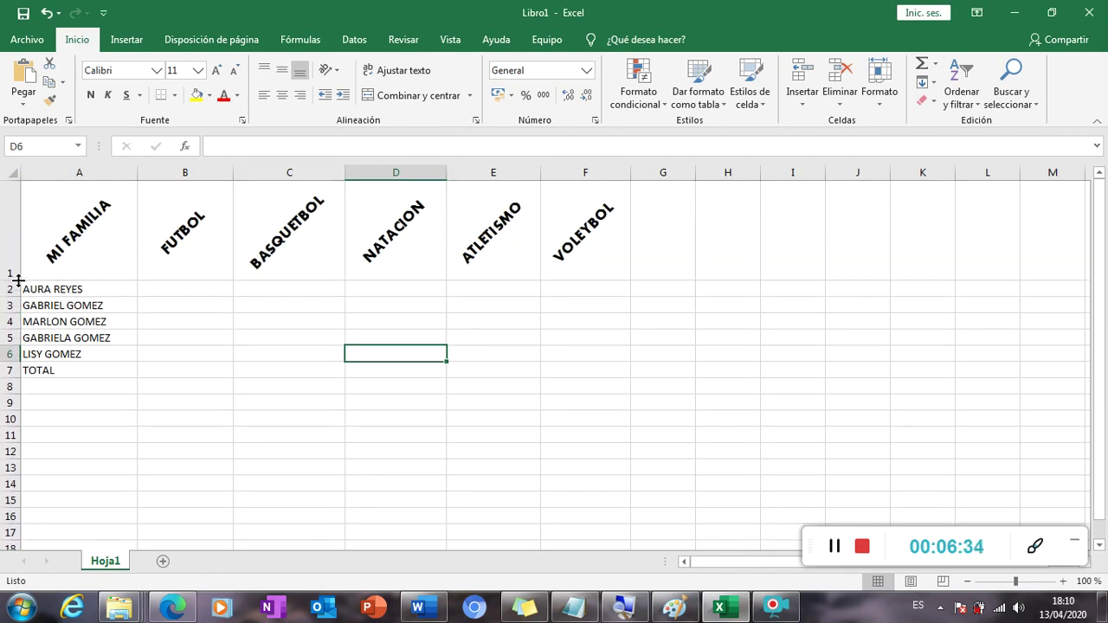
{"action": "left_click", "coordinate": [381, 319]}
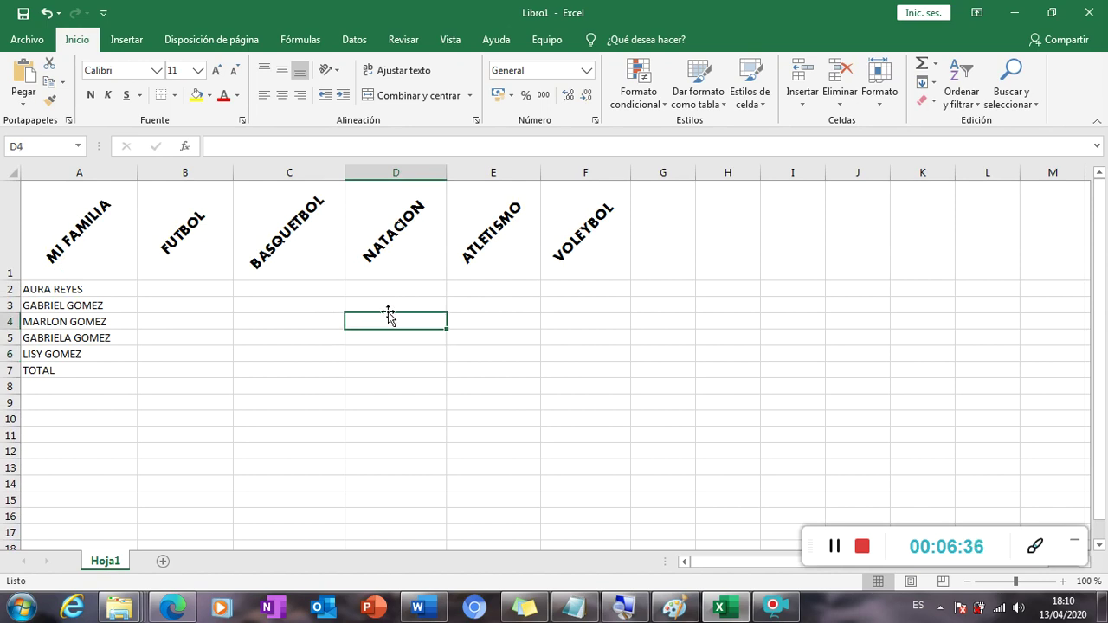
Mark the first family member's sports with a 1 in C2 and D2.
{"action": "left_click", "coordinate": [342, 325]}
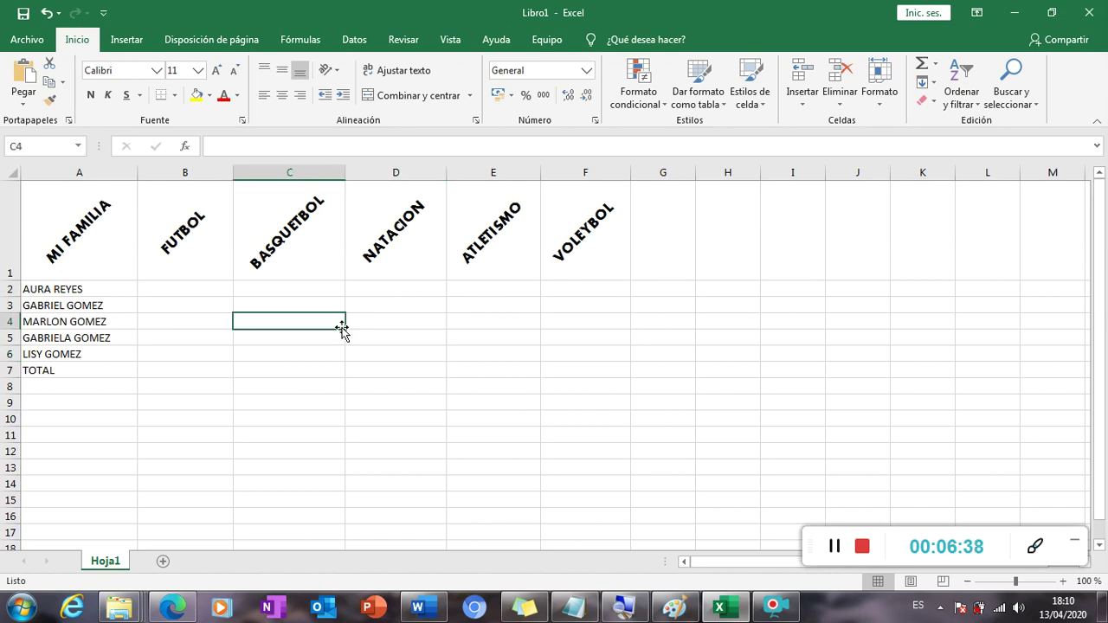
{"action": "left_click", "coordinate": [280, 335]}
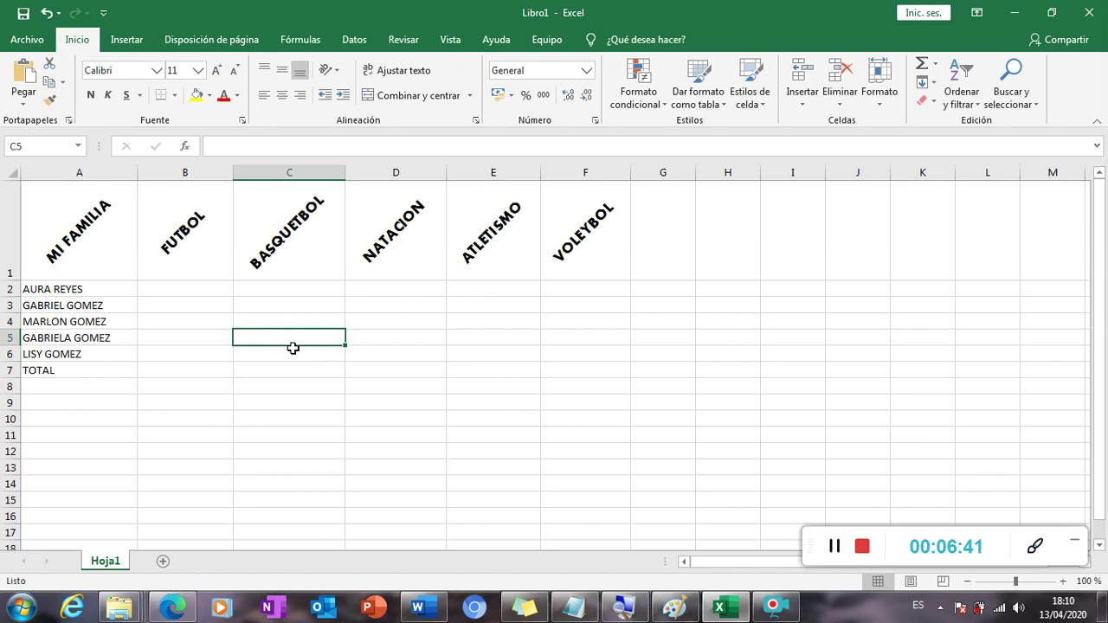
{"action": "left_click", "coordinate": [173, 324]}
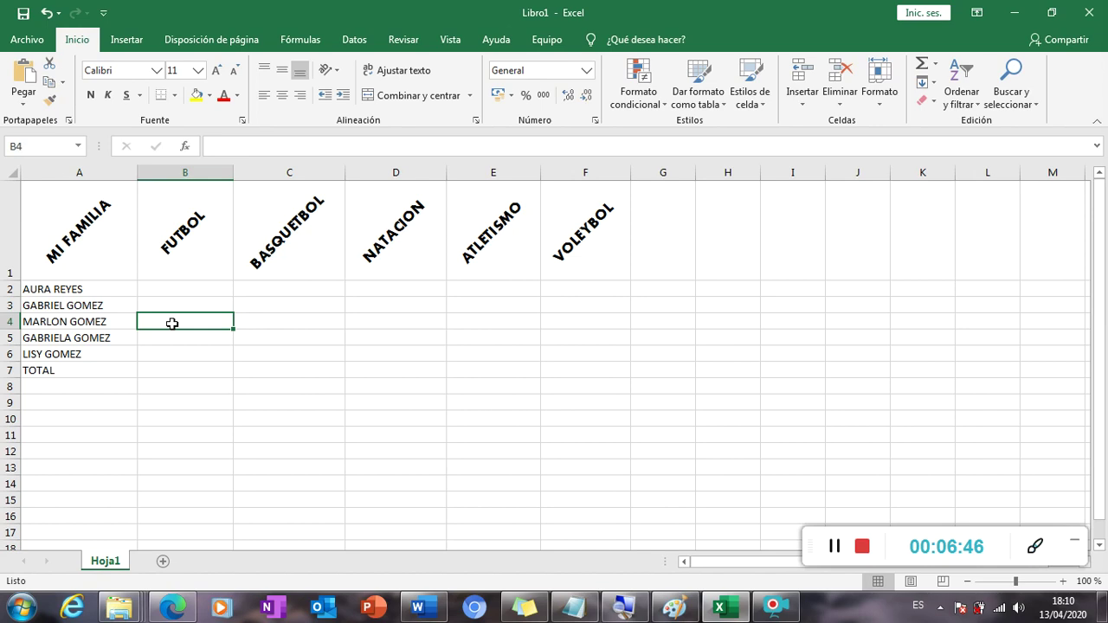
{"action": "key", "text": "Up"}
{"action": "key", "text": "Right"}
{"action": "key", "text": "Left"}
{"action": "key", "text": "Up"}
{"action": "key", "text": "Right"}
{"action": "key", "text": "Left"}
{"action": "key", "text": "Right"}
{"action": "key", "text": "Right"}
{"action": "key", "text": "Left"}
{"action": "key", "text": "Left"}
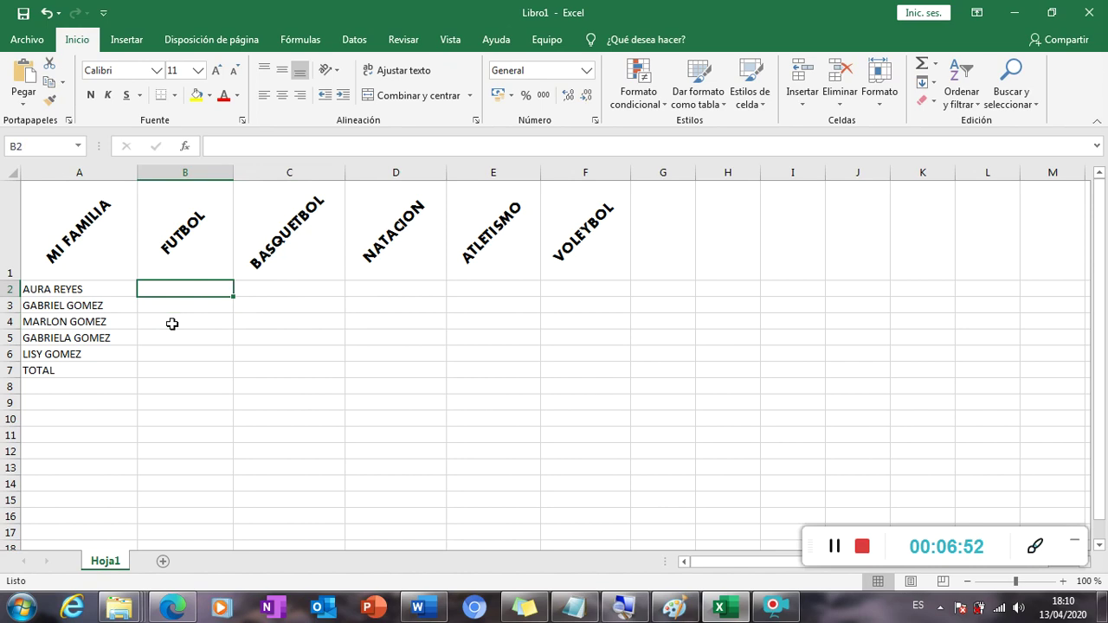
{"action": "key", "text": "Right"}
{"action": "type", "text": "1"}
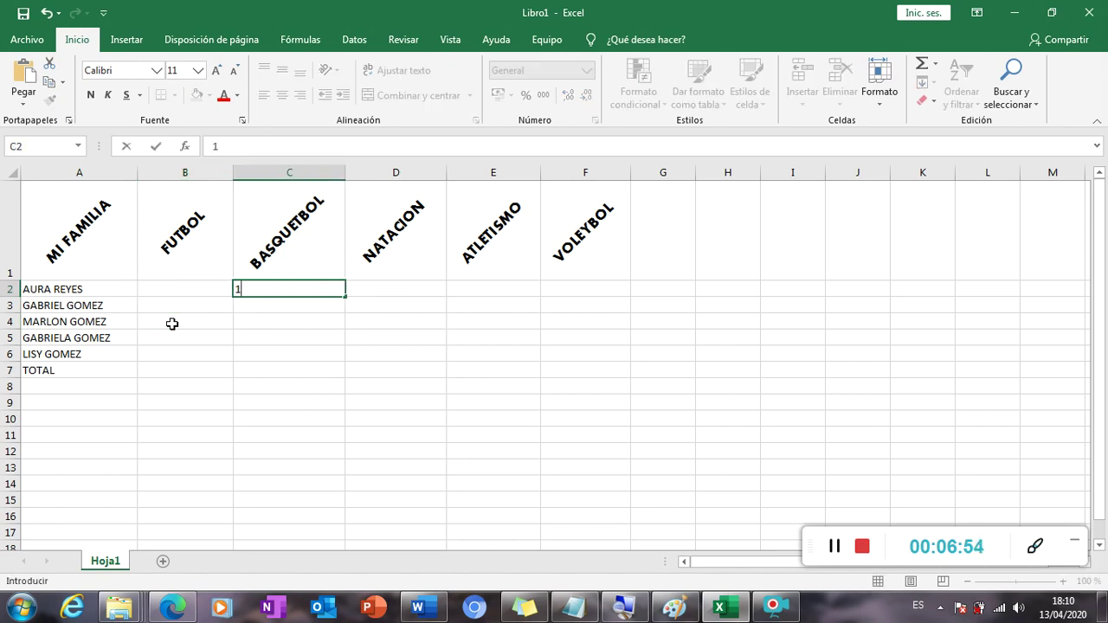
{"action": "key", "text": "Right"}
{"action": "type", "text": "1"}
{"action": "key", "text": "Right"}
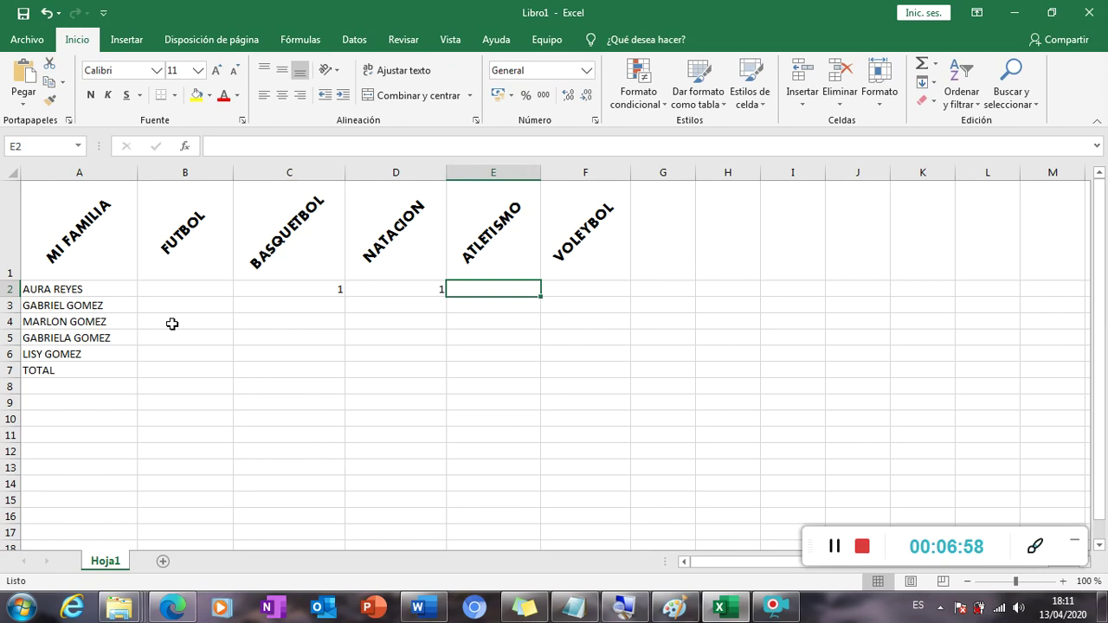
{"action": "key", "text": "Right"}
Enter 1s in row 3 under B3, E3 and F3.
{"action": "key", "text": "Return"}
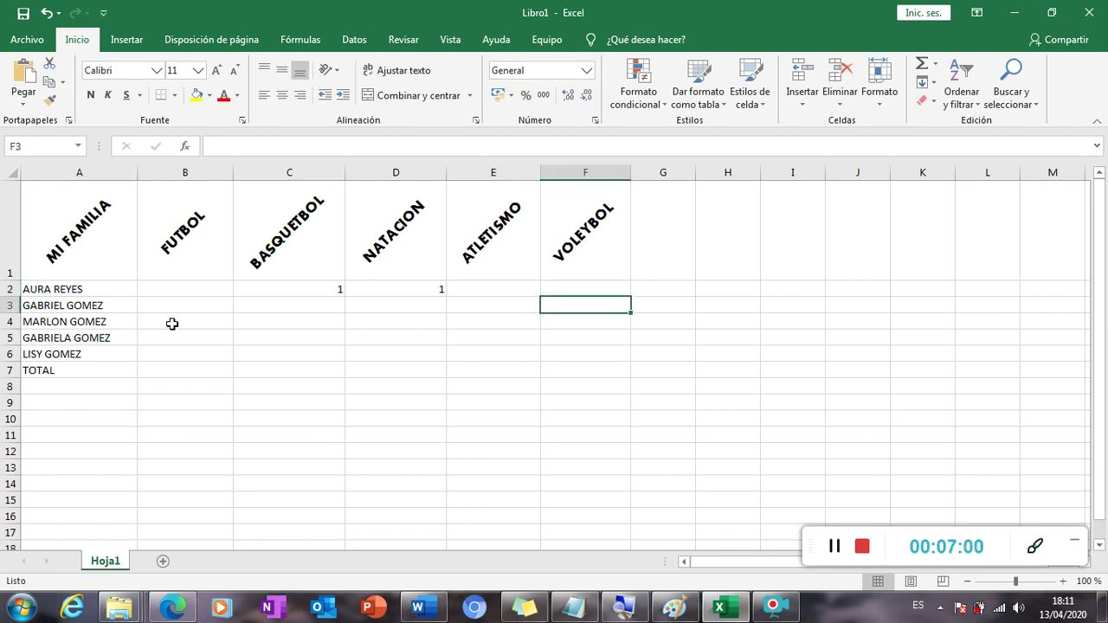
{"action": "key", "text": "Left"}
{"action": "key", "text": "Left"}
{"action": "key", "text": "Left"}
{"action": "key", "text": "Left"}
{"action": "key", "text": "Right"}
{"action": "key", "text": "Left"}
{"action": "type", "text": "1"}
{"action": "key", "text": "Right"}
{"action": "key", "text": "Right"}
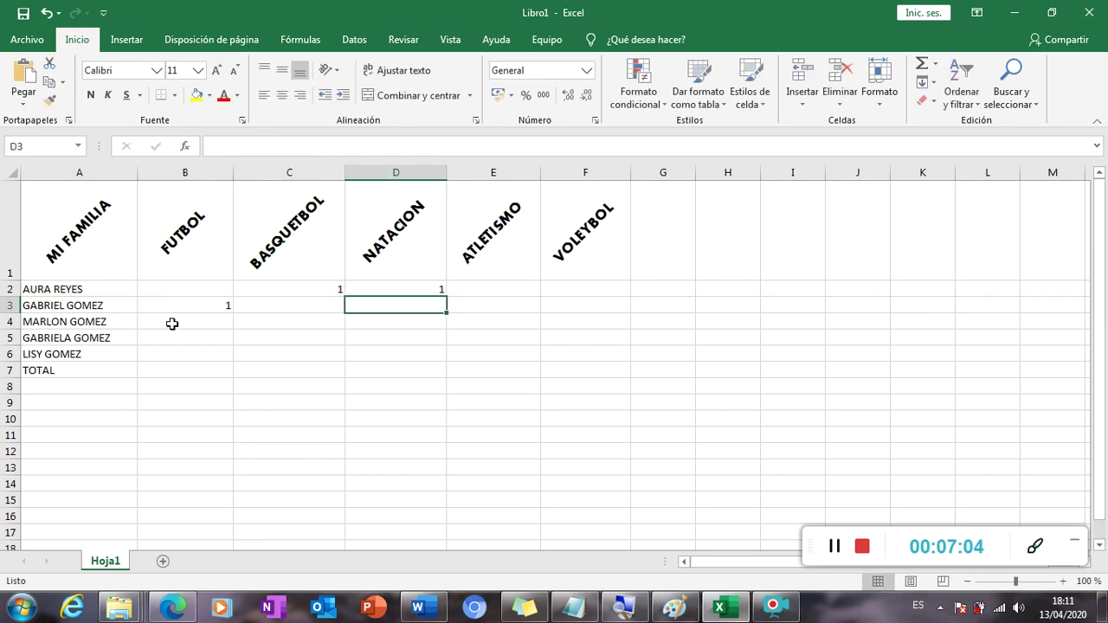
{"action": "key", "text": "Left"}
{"action": "key", "text": "Right"}
{"action": "key", "text": "Right"}
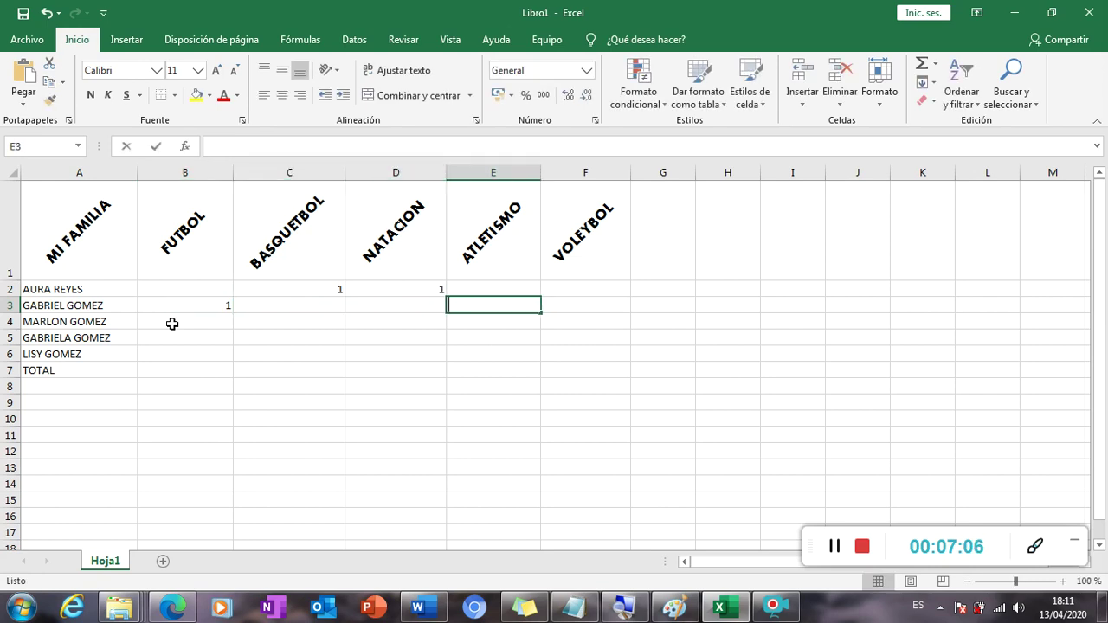
{"action": "type", "text": "1"}
{"action": "key", "text": "Right"}
{"action": "type", "text": "1"}
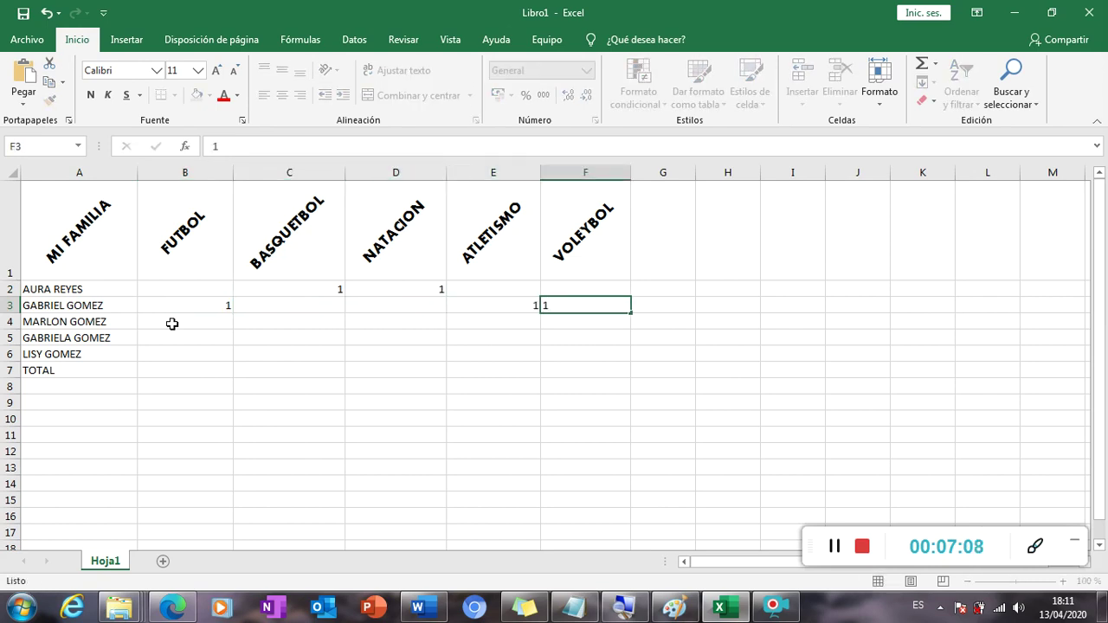
{"action": "key", "text": "Down"}
Enter the row 4 sport marks as 1s, starting at B4.
{"action": "key", "text": "Left"}
{"action": "key", "text": "Left"}
{"action": "key", "text": "Left"}
{"action": "key", "text": "Left"}
{"action": "type", "text": "1"}
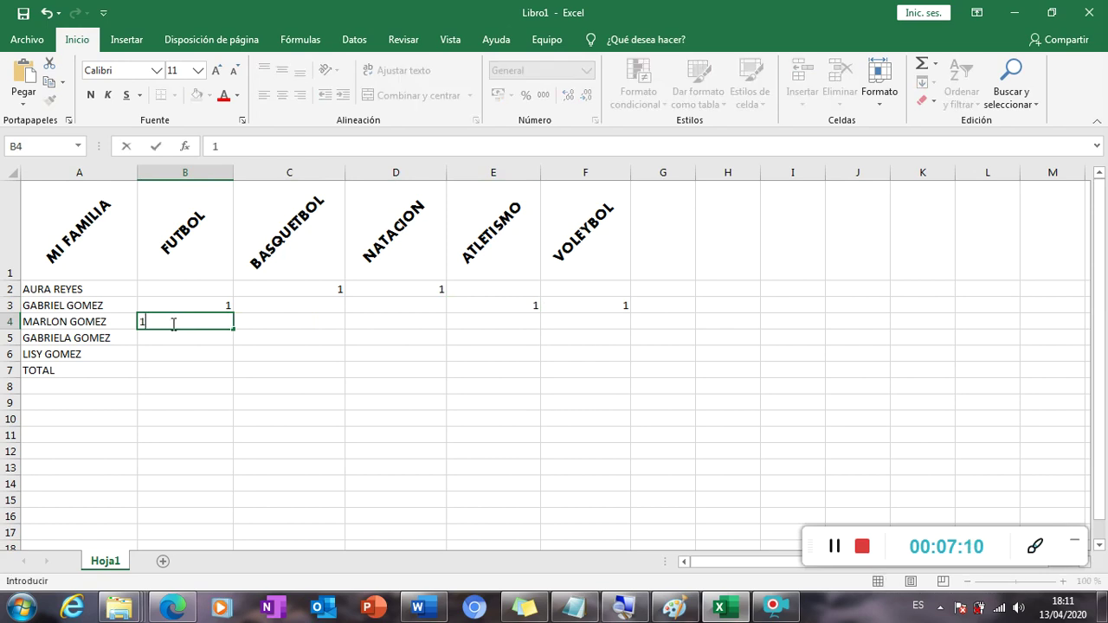
{"action": "key", "text": "Right"}
{"action": "key", "text": "Right"}
{"action": "type", "text": "1"}
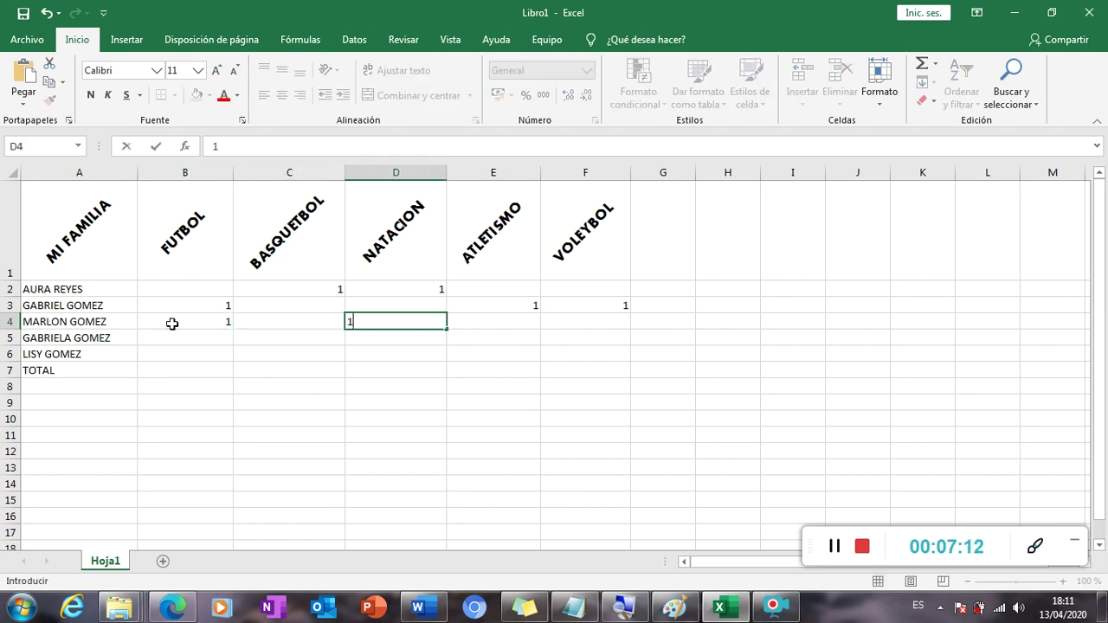
{"action": "key", "text": "Right"}
{"action": "type", "text": "1"}
{"action": "key", "text": "Right"}
{"action": "type", "text": "1"}
{"action": "key", "text": "Right"}
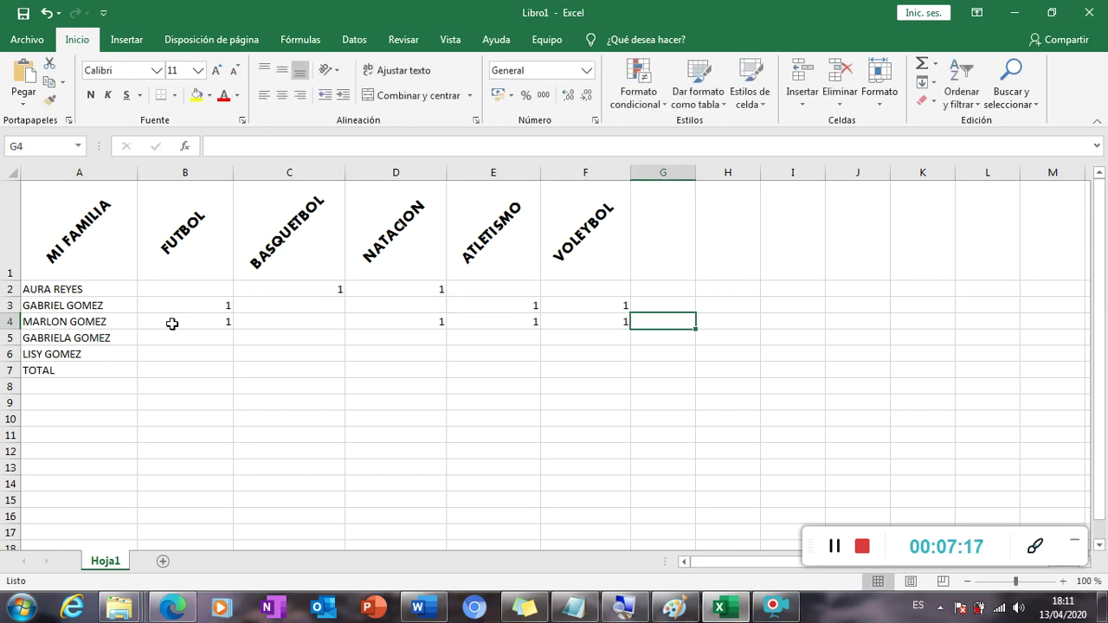
Enter 1s in row 5 under B5, C5 and F5.
{"action": "key", "text": "Return"}
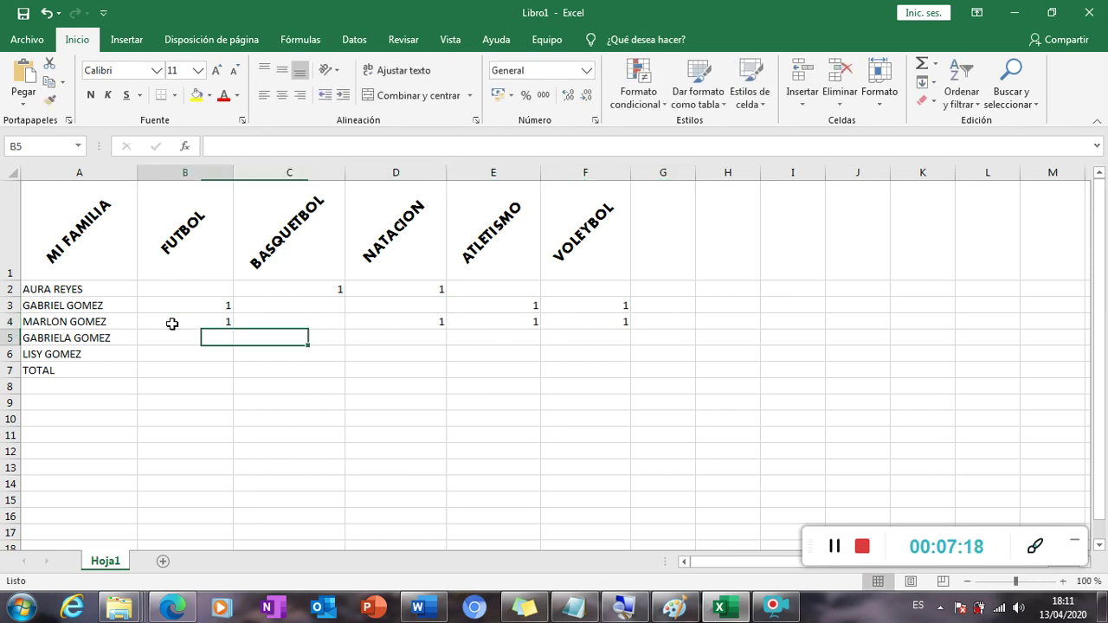
{"action": "type", "text": "1"}
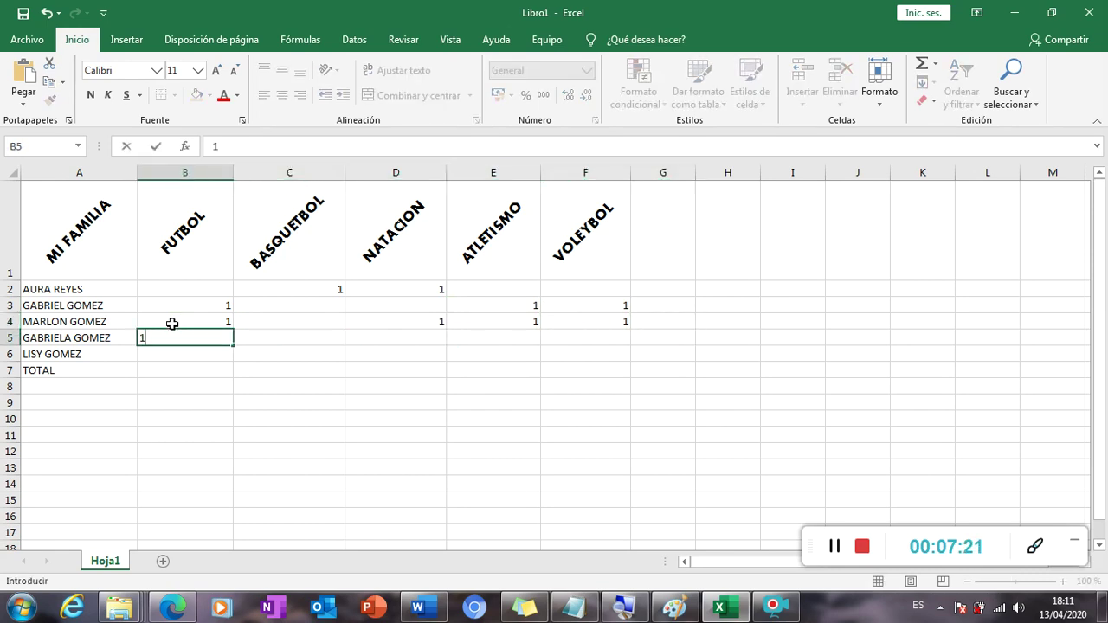
{"action": "key", "text": "Right"}
{"action": "type", "text": "1"}
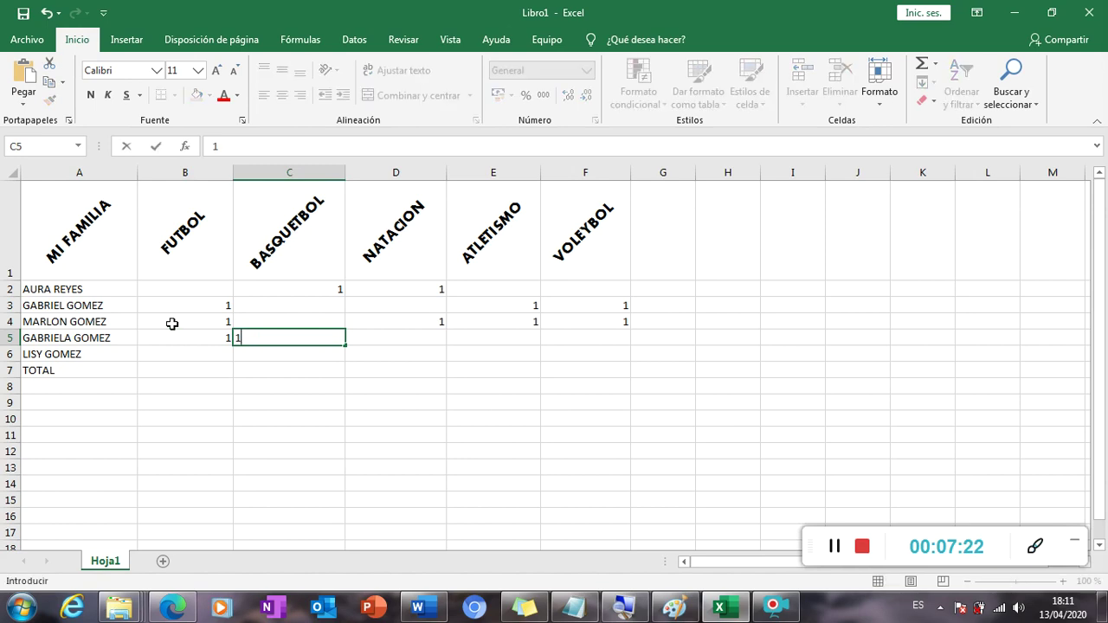
{"action": "key", "text": "Right"}
{"action": "key", "text": "Right"}
{"action": "key", "text": "Right"}
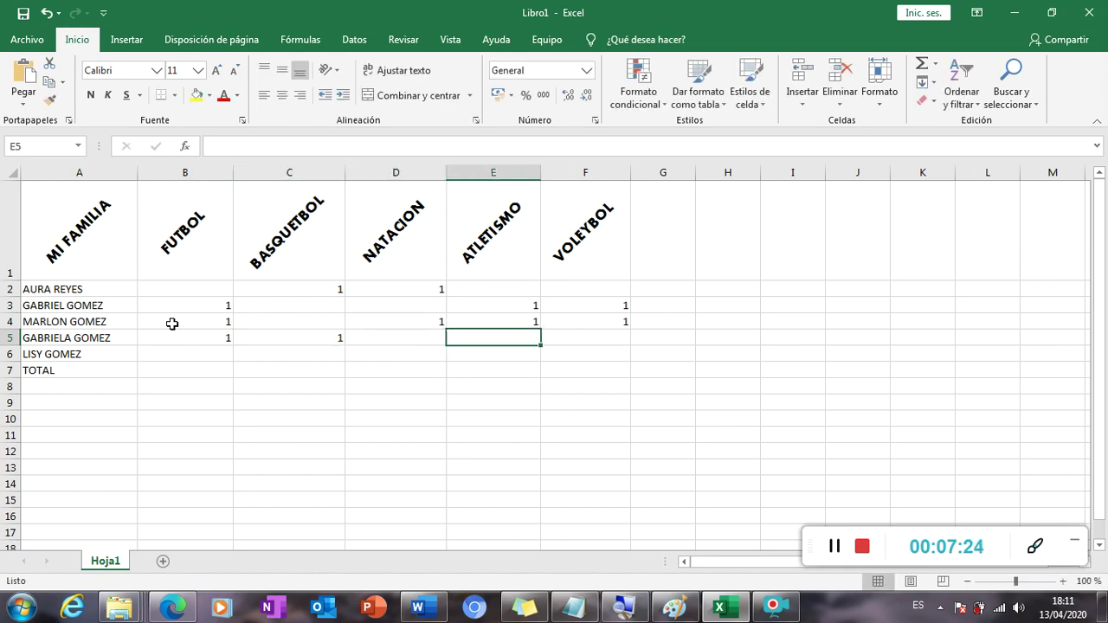
{"action": "type", "text": "1"}
{"action": "key", "text": "Return"}
Enter the row 6 sport marks as 1s, ending at F6.
{"action": "key", "text": "Left"}
{"action": "key", "text": "Left"}
{"action": "key", "text": "Left"}
{"action": "key", "text": "Left"}
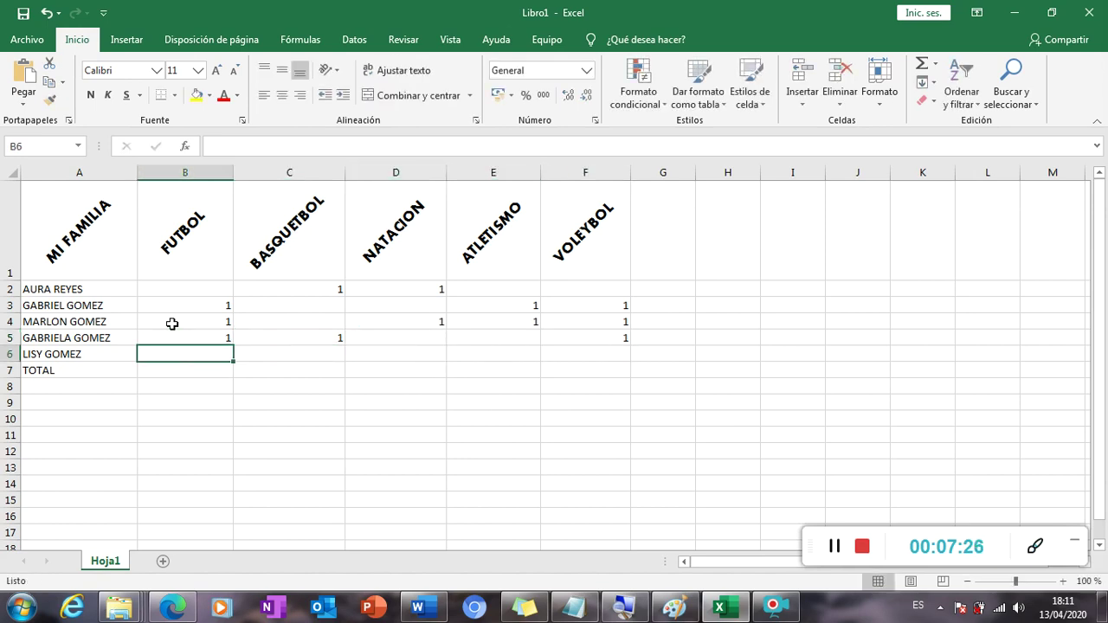
{"action": "key", "text": "Left"}
{"action": "key", "text": "Right"}
{"action": "key", "text": "Right"}
{"action": "type", "text": "1"}
{"action": "key", "text": "Right"}
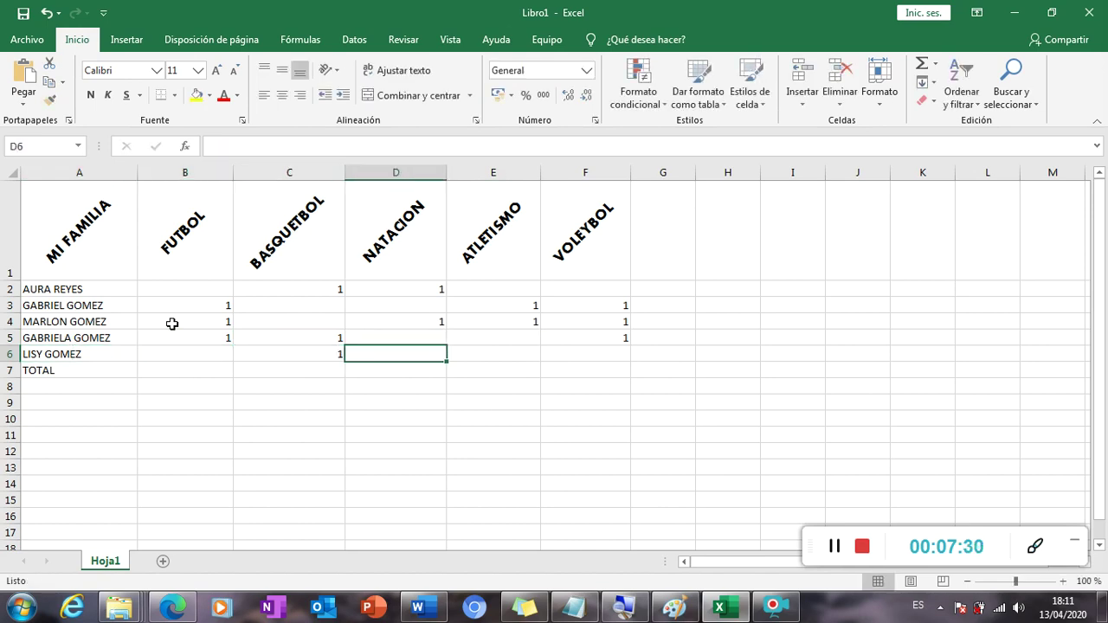
{"action": "key", "text": "Right"}
{"action": "key", "text": "Right"}
{"action": "type", "text": "1"}
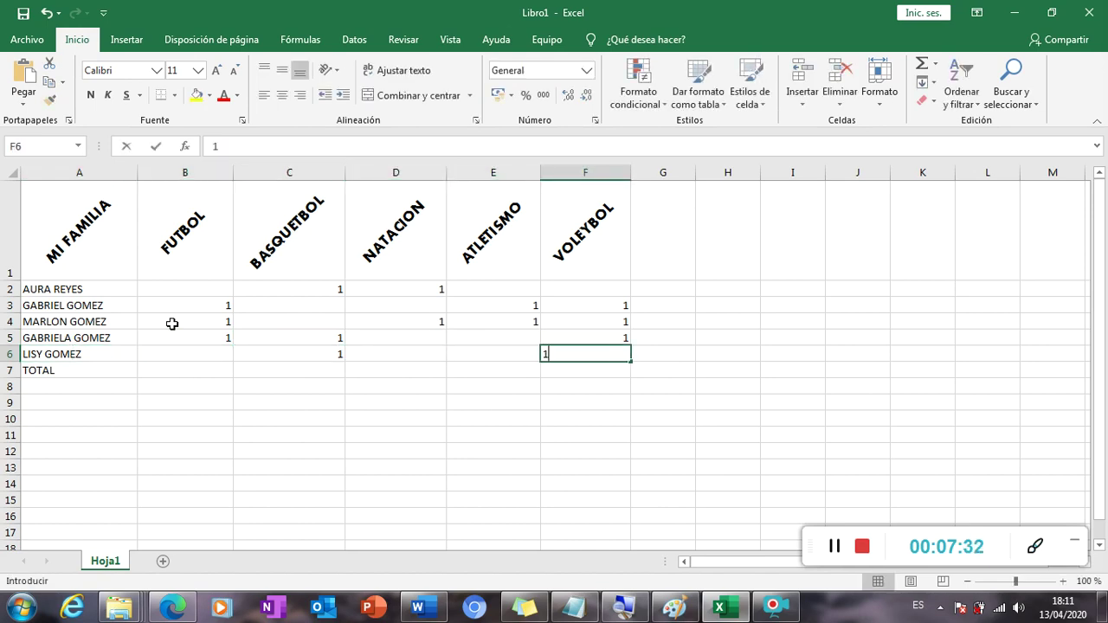
{"action": "key", "text": "Return"}
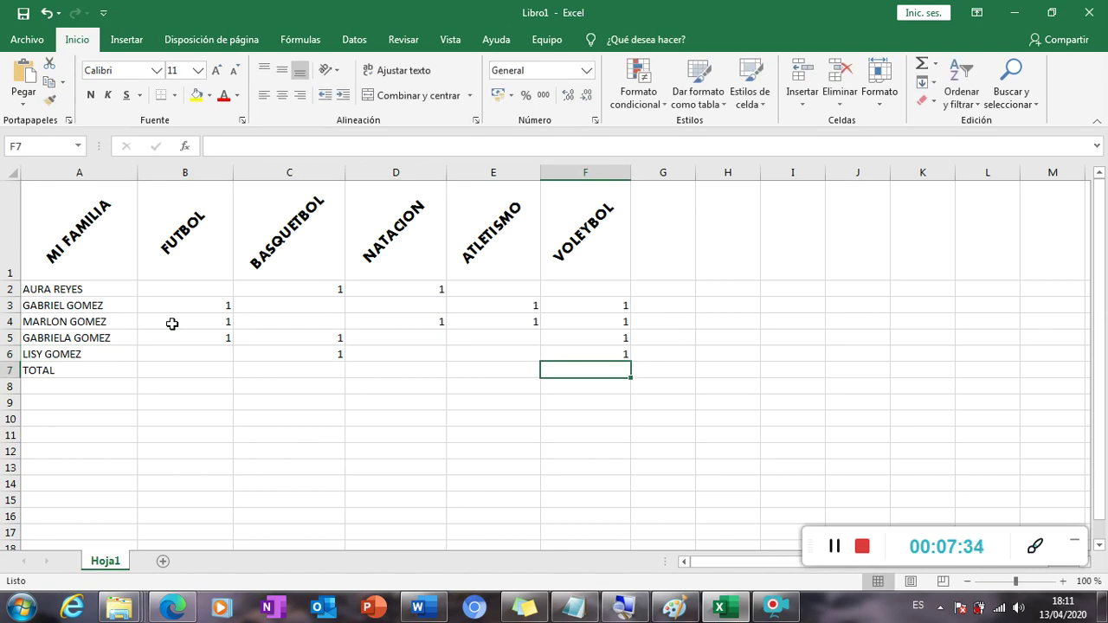
Review the entered 1s across the sport columns down to the TOTAL row.
{"action": "key", "text": "Left"}
{"action": "key", "text": "Up"}
{"action": "key", "text": "Up"}
{"action": "key", "text": "Up"}
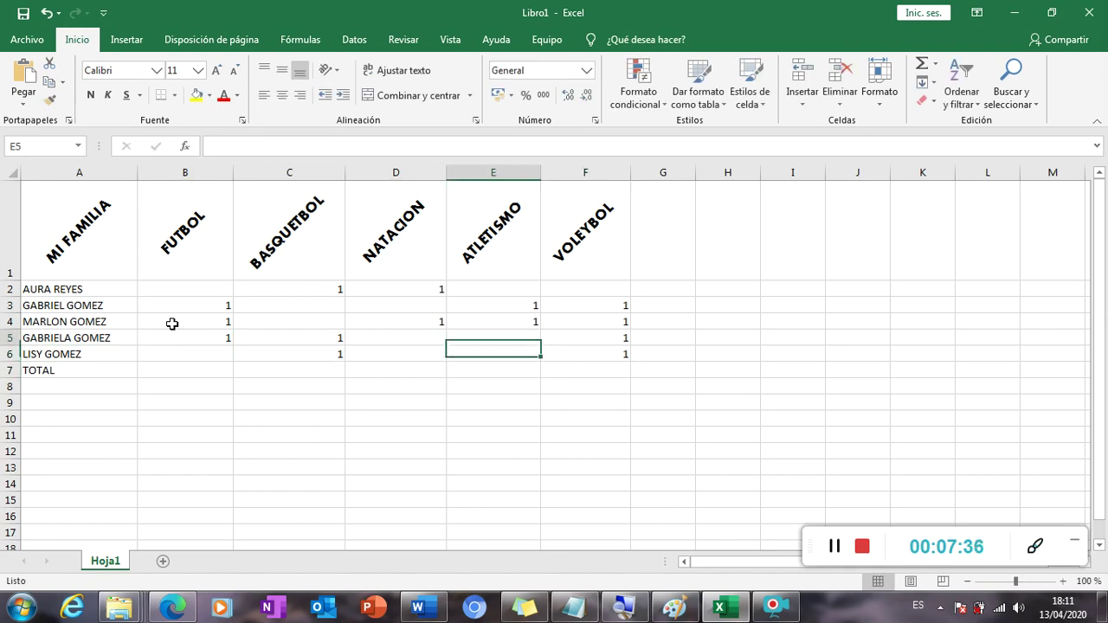
{"action": "key", "text": "Left"}
{"action": "key", "text": "Up"}
{"action": "key", "text": "Left"}
{"action": "key", "text": "Down"}
{"action": "key", "text": "Up"}
{"action": "key", "text": "Up"}
{"action": "key", "text": "Right"}
{"action": "key", "text": "Down"}
{"action": "key", "text": "Down"}
{"action": "key", "text": "Down"}
{"action": "key", "text": "Left"}
{"action": "key", "text": "Left"}
{"action": "key", "text": "Left"}
{"action": "key", "text": "Down"}
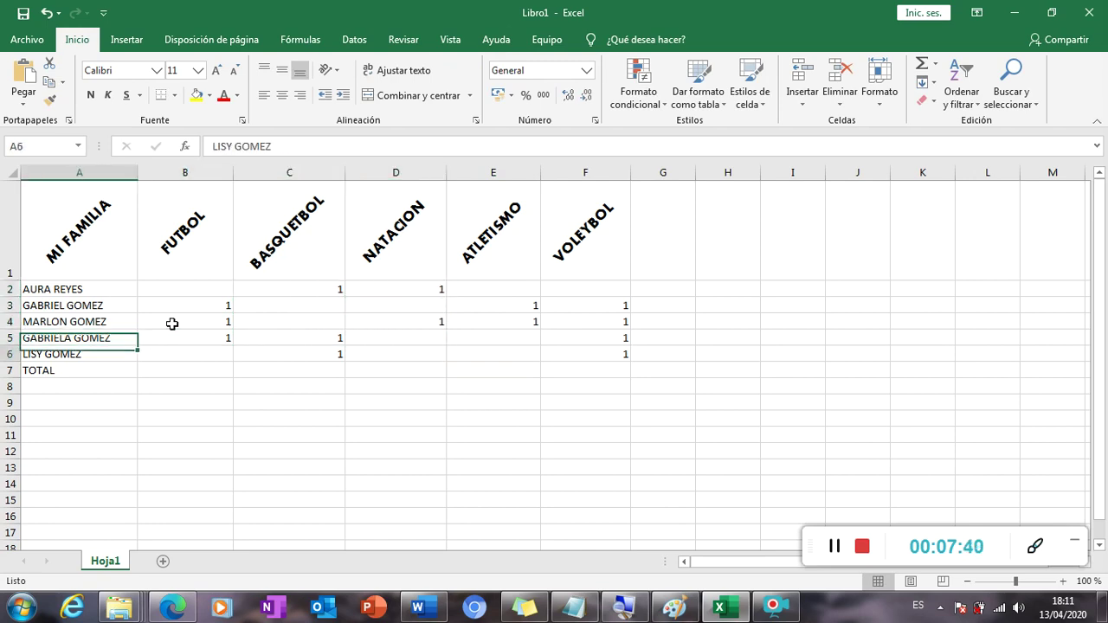
{"action": "key", "text": "Down"}
{"action": "key", "text": "Right"}
{"action": "key", "text": "Left"}
{"action": "key", "text": "Right"}
{"action": "key", "text": "Up"}
{"action": "key", "text": "Up"}
{"action": "key", "text": "Up"}
{"action": "key", "text": "Up"}
{"action": "key", "text": "Up"}
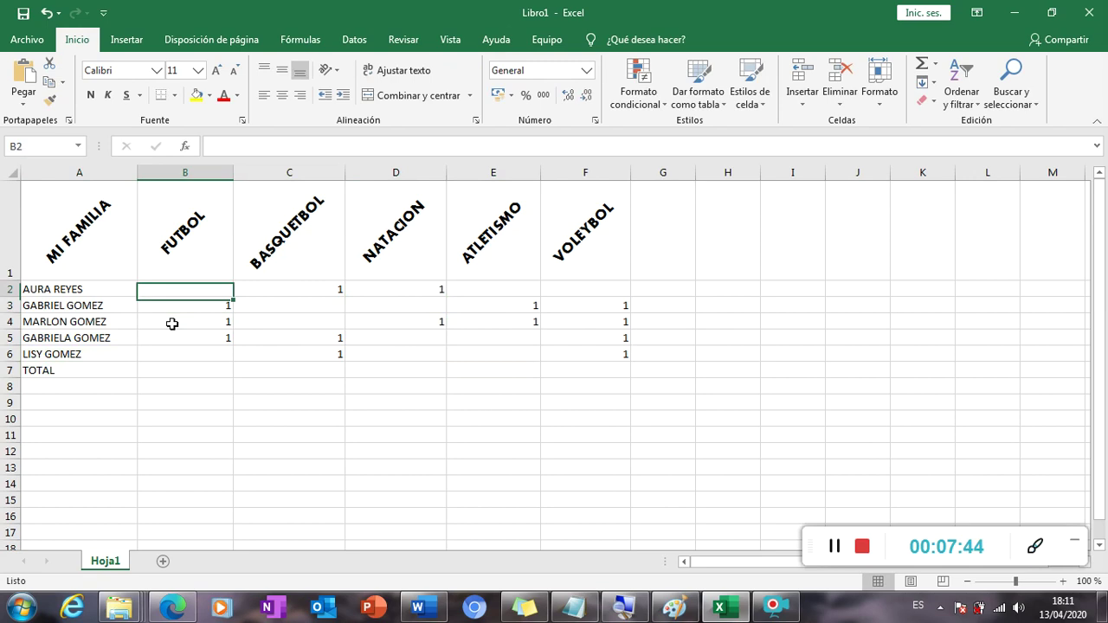
{"action": "key", "text": "Down"}
{"action": "key", "text": "Down"}
{"action": "key", "text": "Down"}
{"action": "key", "text": "Down"}
{"action": "key", "text": "Down"}
{"action": "key", "text": "Up"}
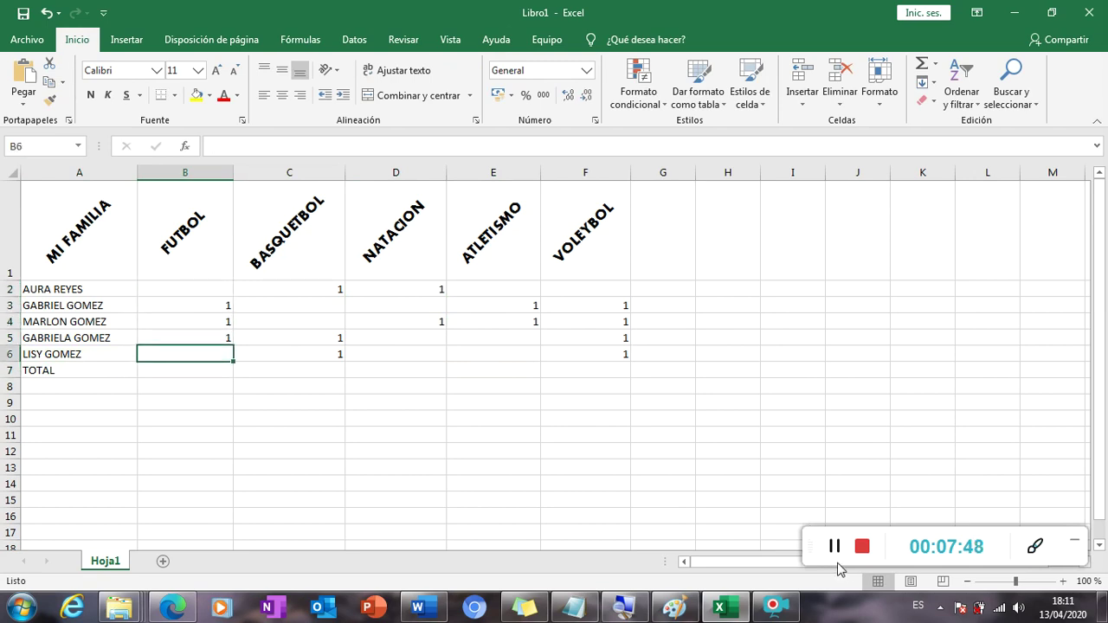
{"action": "left_click", "coordinate": [834, 547]}
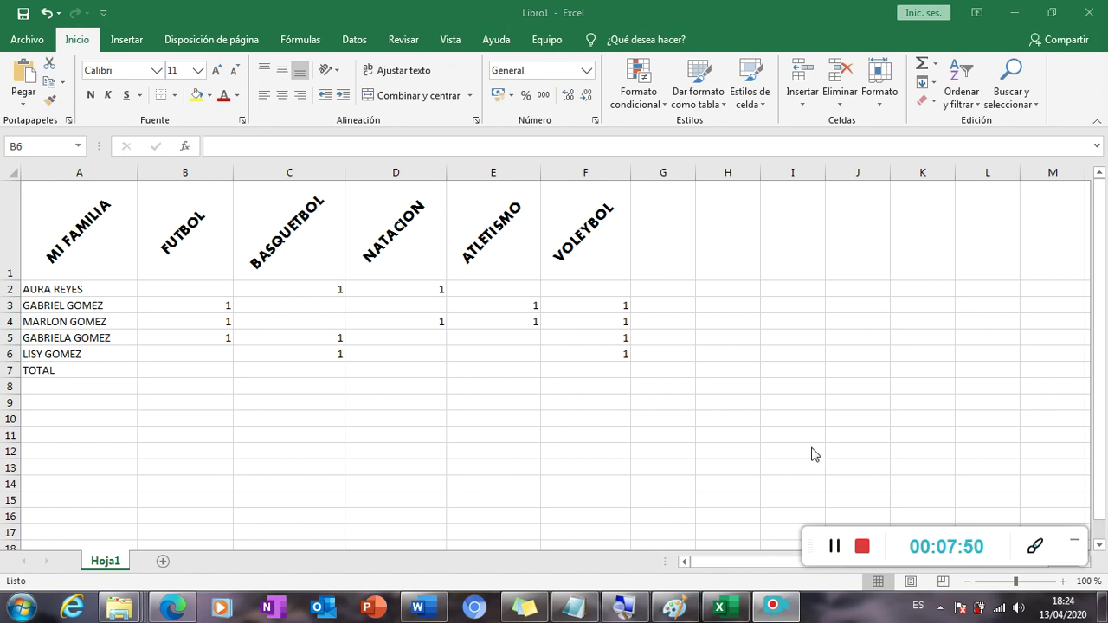
{"action": "left_click", "coordinate": [207, 372]}
{"action": "left_click", "coordinate": [216, 369]}
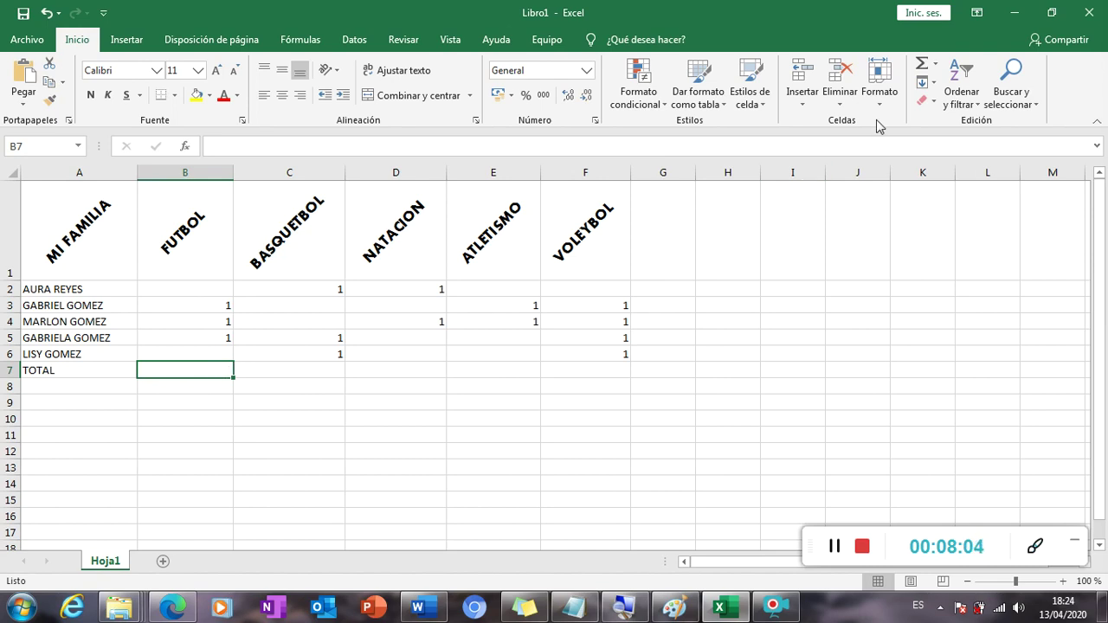
Add AutoSum SUMA totals for FUTBOL in B7 and BASQUETBOL in C7 (C2:C6).
{"action": "left_click", "coordinate": [936, 66]}
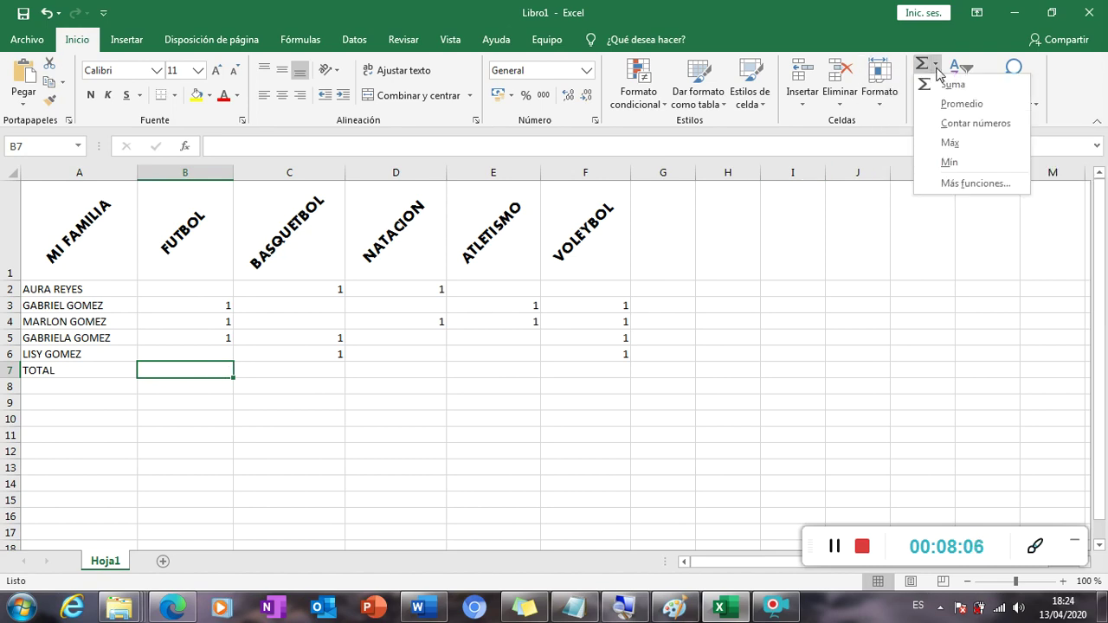
{"action": "left_click", "coordinate": [951, 85]}
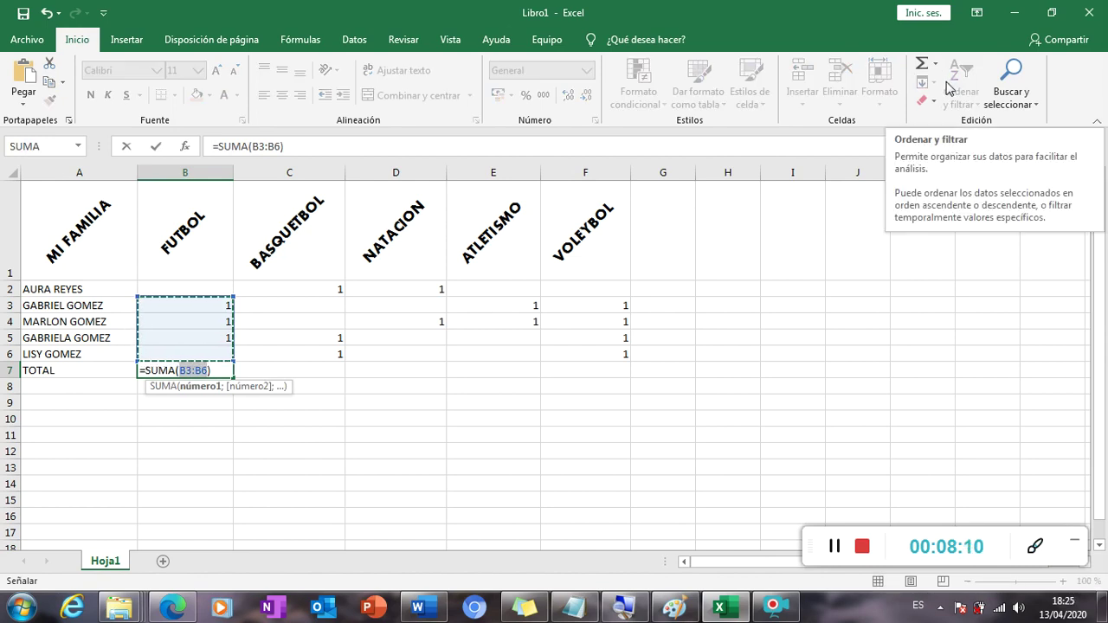
{"action": "key", "text": "Return"}
{"action": "left_click", "coordinate": [333, 374]}
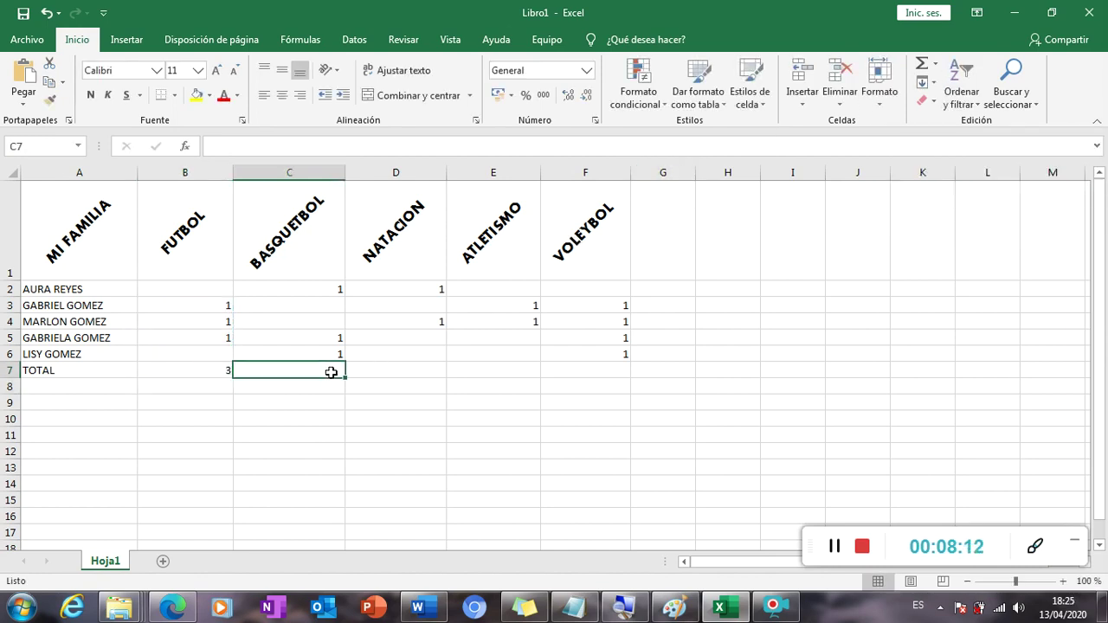
{"action": "left_click", "coordinate": [922, 66]}
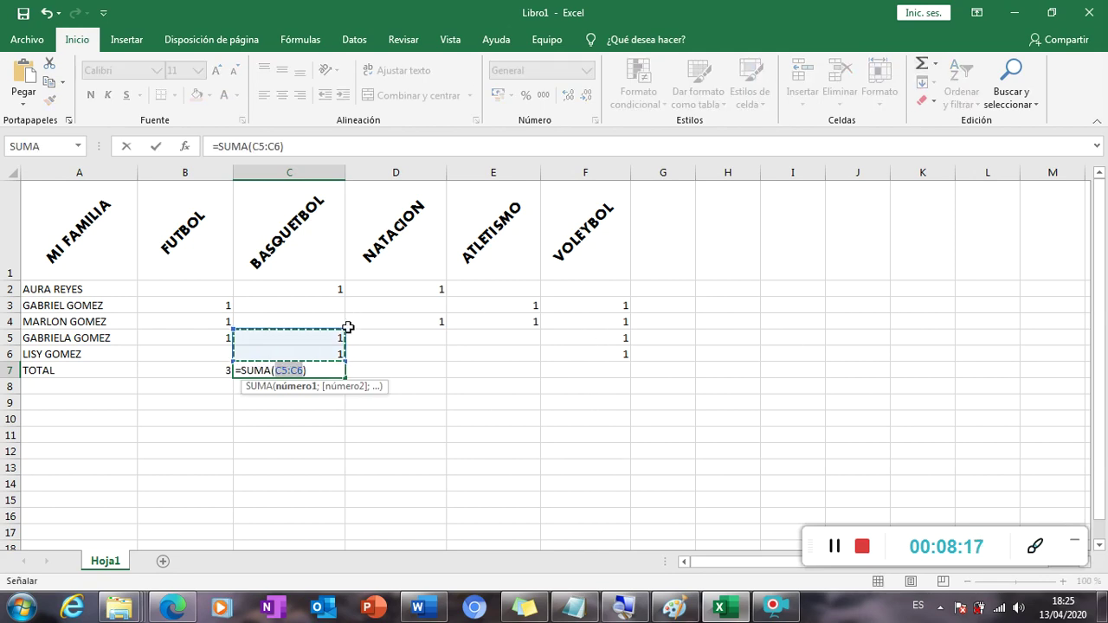
{"action": "left_click_drag", "start_coordinate": [346, 329], "coordinate": [345, 284]}
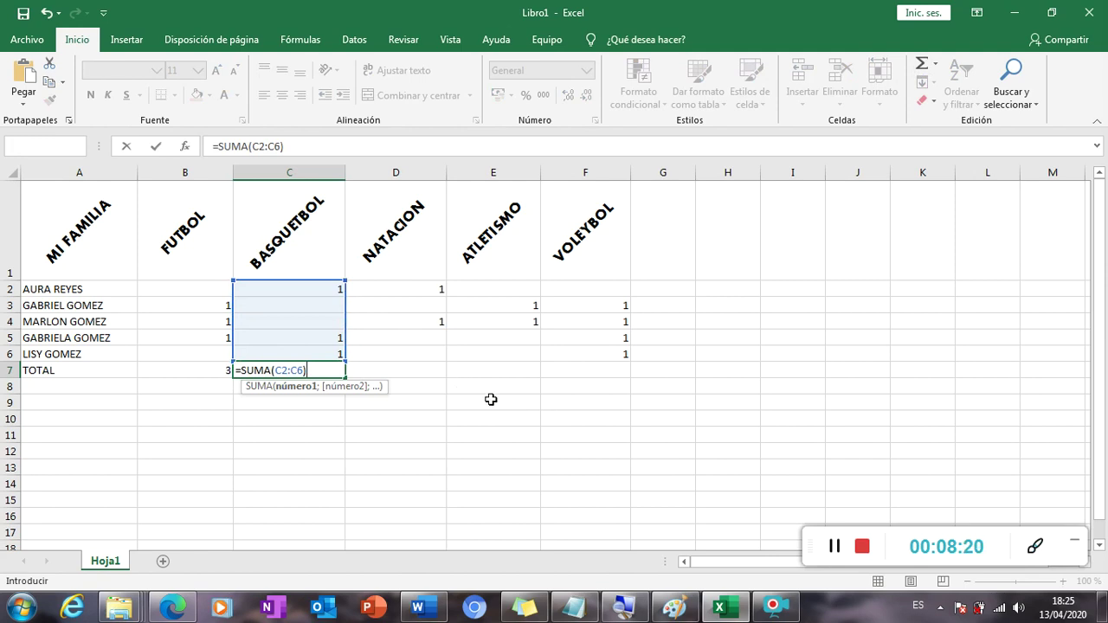
{"action": "key", "text": "Return"}
Attempt a SUMA total for NATACION in D7 and dismiss the circular-reference warning.
{"action": "left_click", "coordinate": [417, 372]}
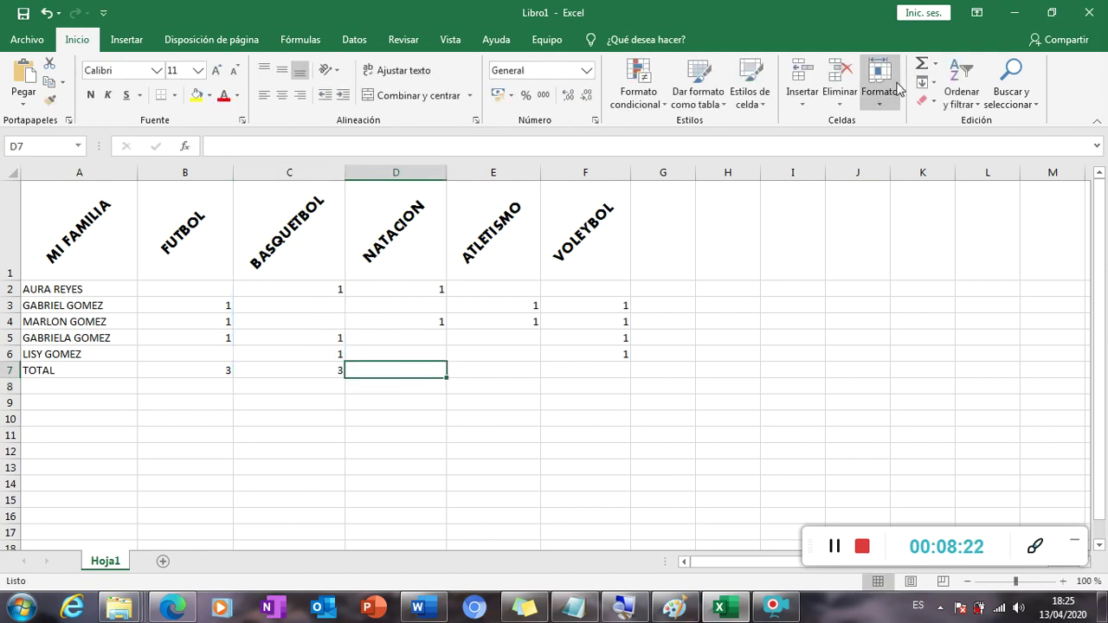
{"action": "left_click", "coordinate": [922, 63]}
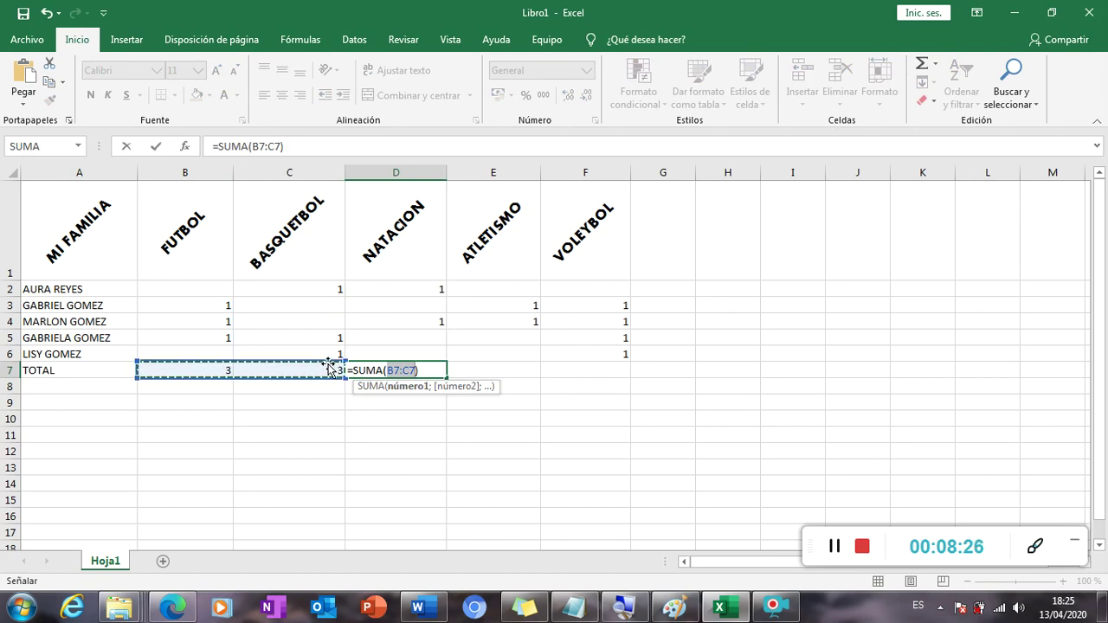
{"action": "mouse_move", "coordinate": [136, 362]}
{"action": "left_mouse_down"}
{"action": "mouse_move", "coordinate": [455, 349]}
{"action": "mouse_move", "coordinate": [475, 281]}
{"action": "left_mouse_up"}
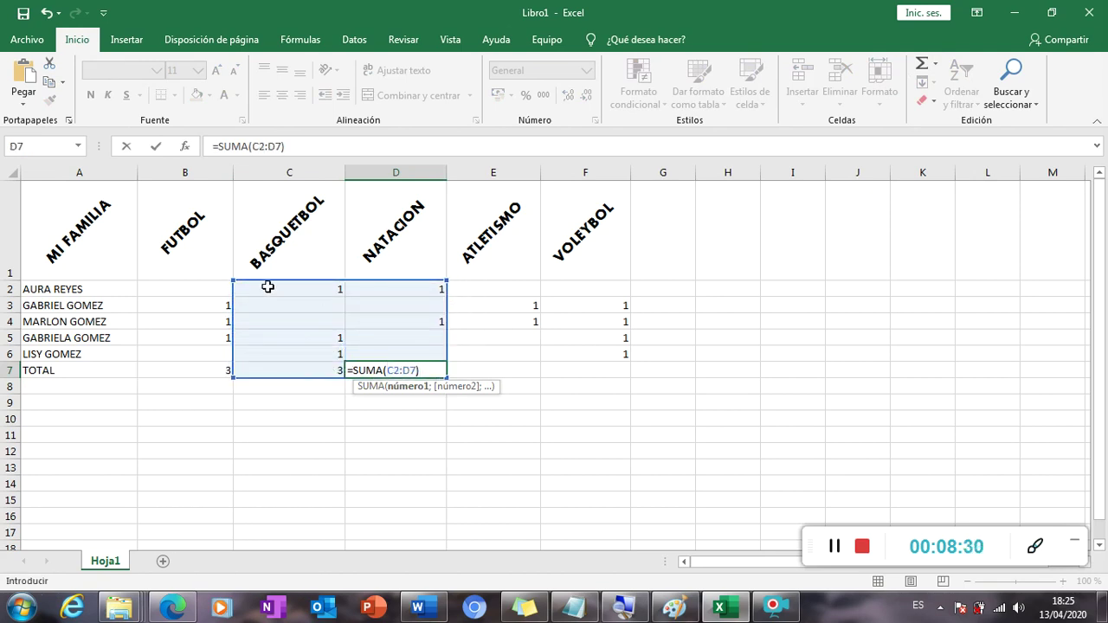
{"action": "left_click_drag", "start_coordinate": [232, 278], "coordinate": [347, 279]}
{"action": "key", "text": "Return"}
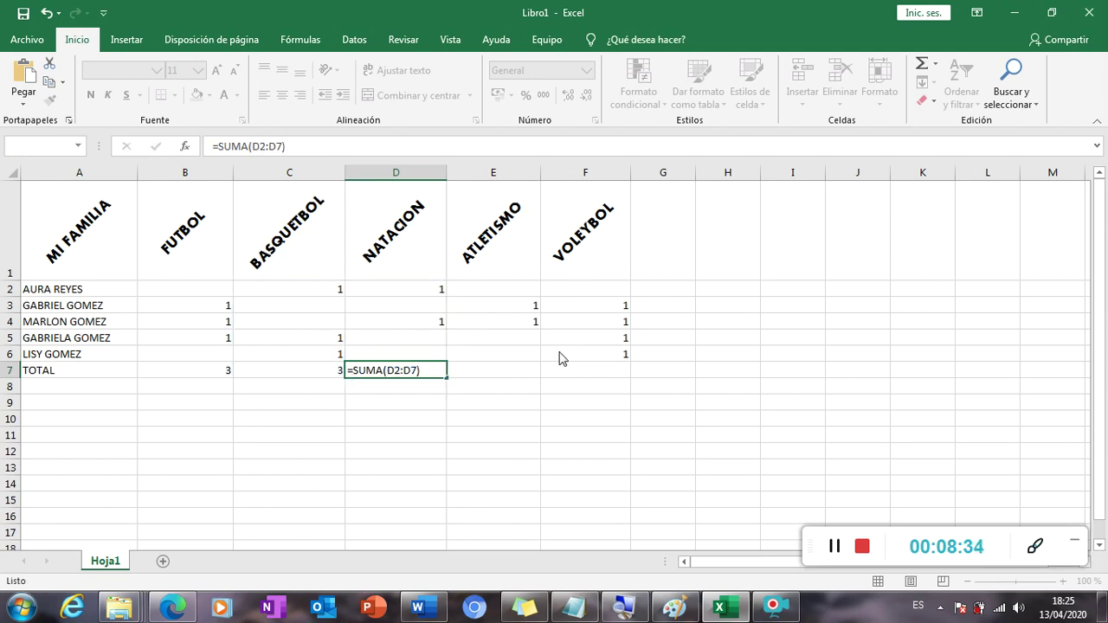
{"action": "left_click", "coordinate": [523, 357]}
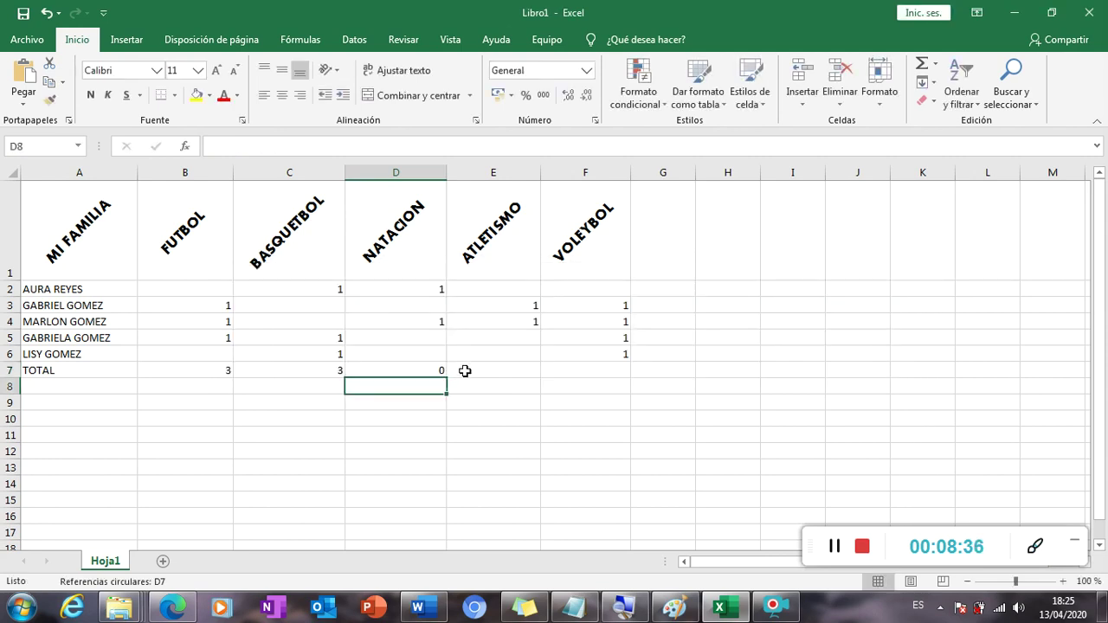
Clear D7 and replace it with =SUMA(D2:D5).
{"action": "left_click", "coordinate": [438, 368]}
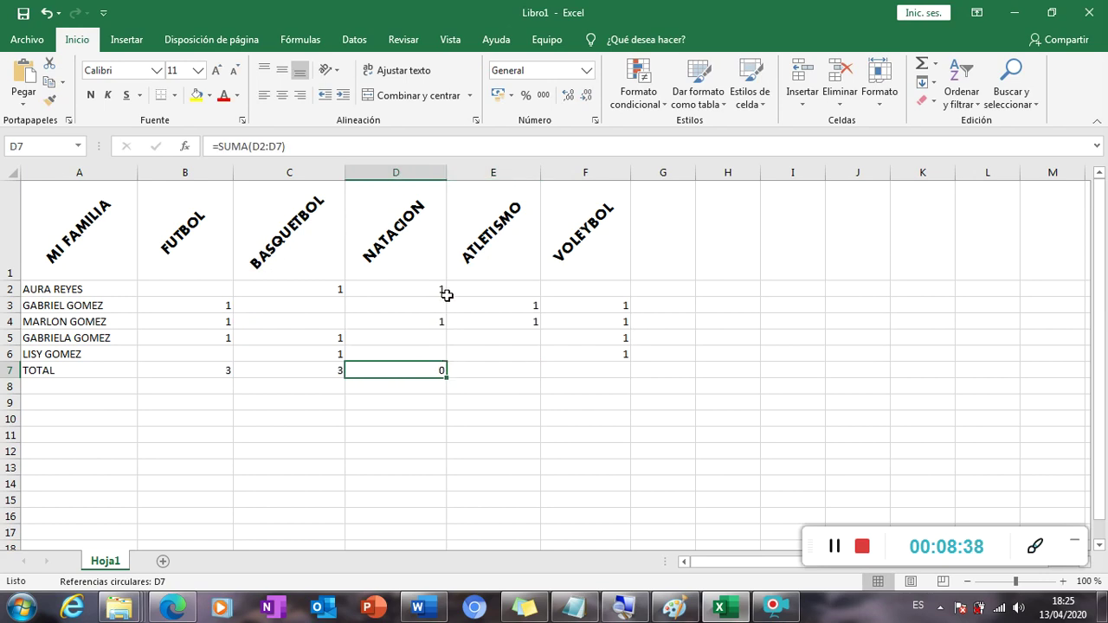
{"action": "left_click", "coordinate": [328, 144]}
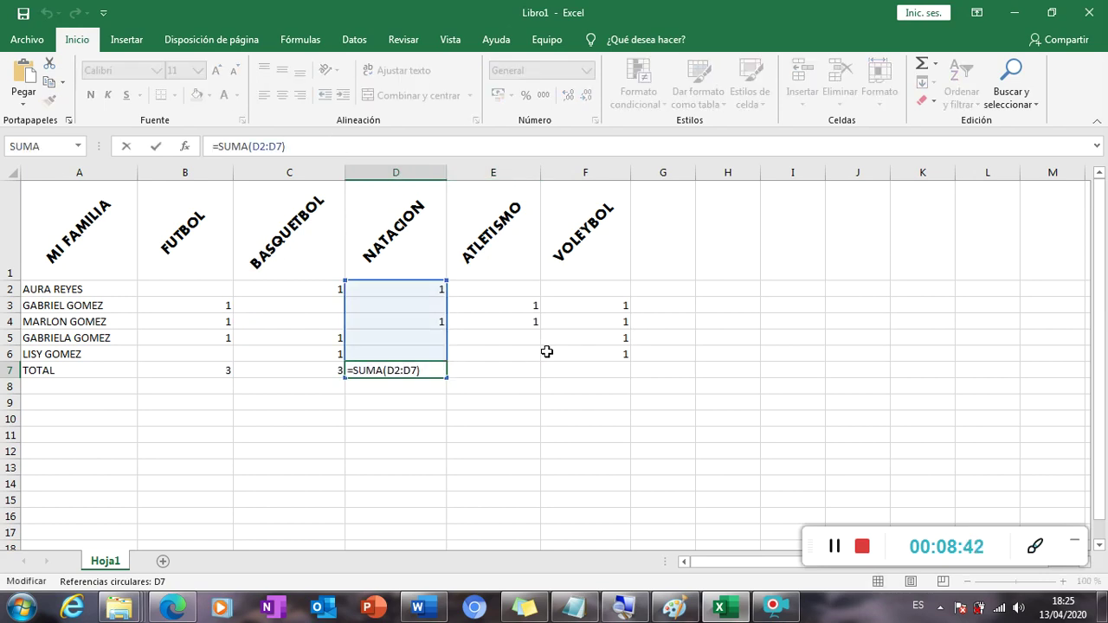
{"action": "key", "text": "Return"}
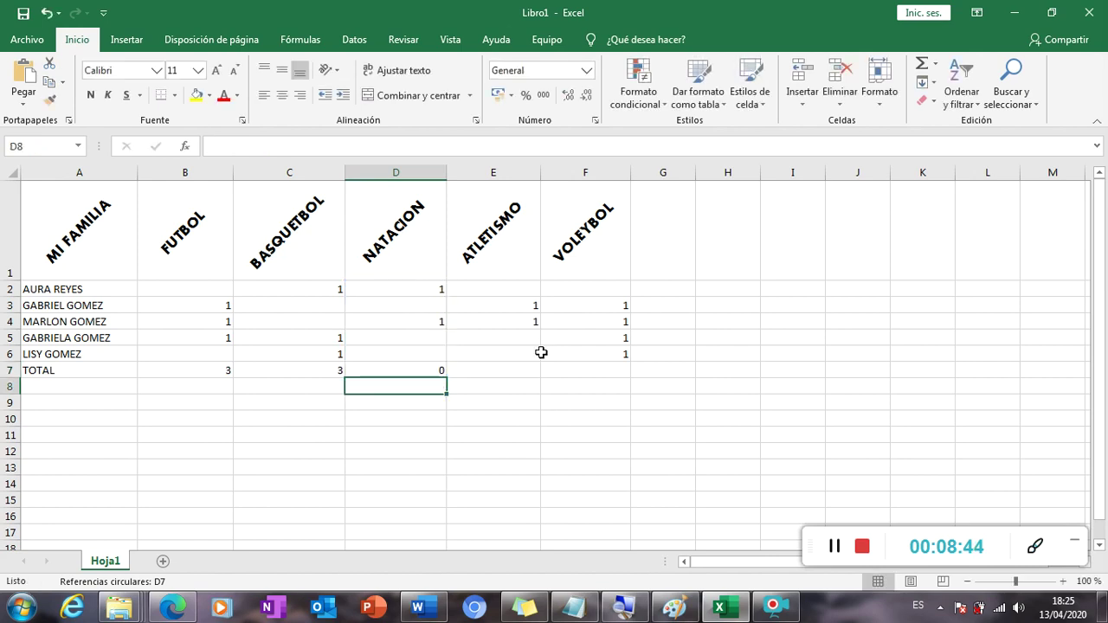
{"action": "left_click", "coordinate": [442, 369]}
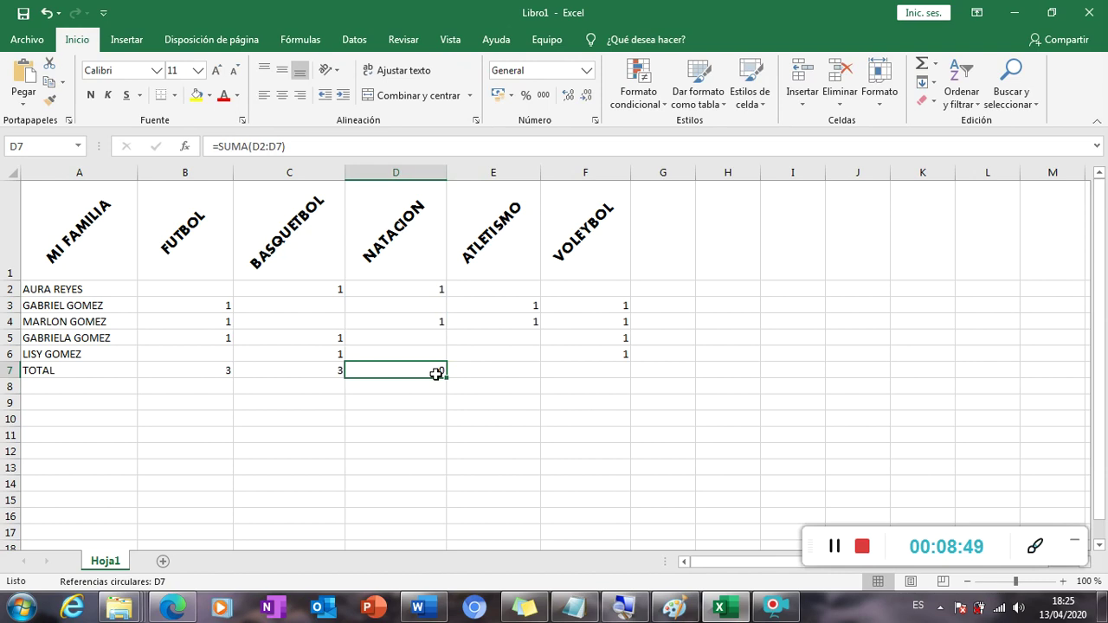
{"action": "key", "text": "Delete"}
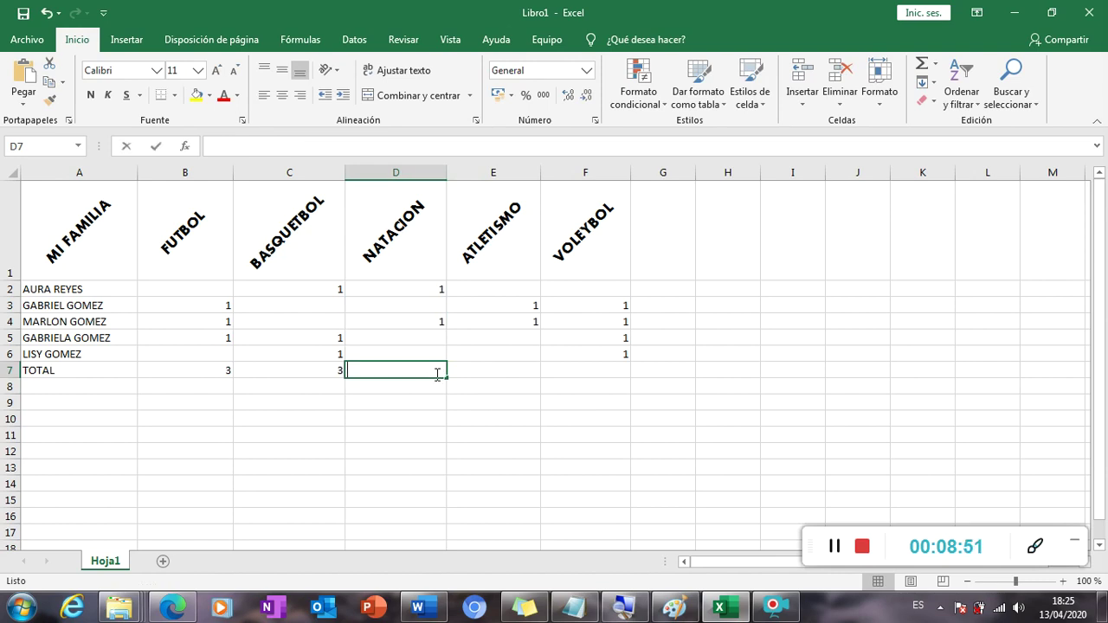
{"action": "type", "text": "=SUMA"}
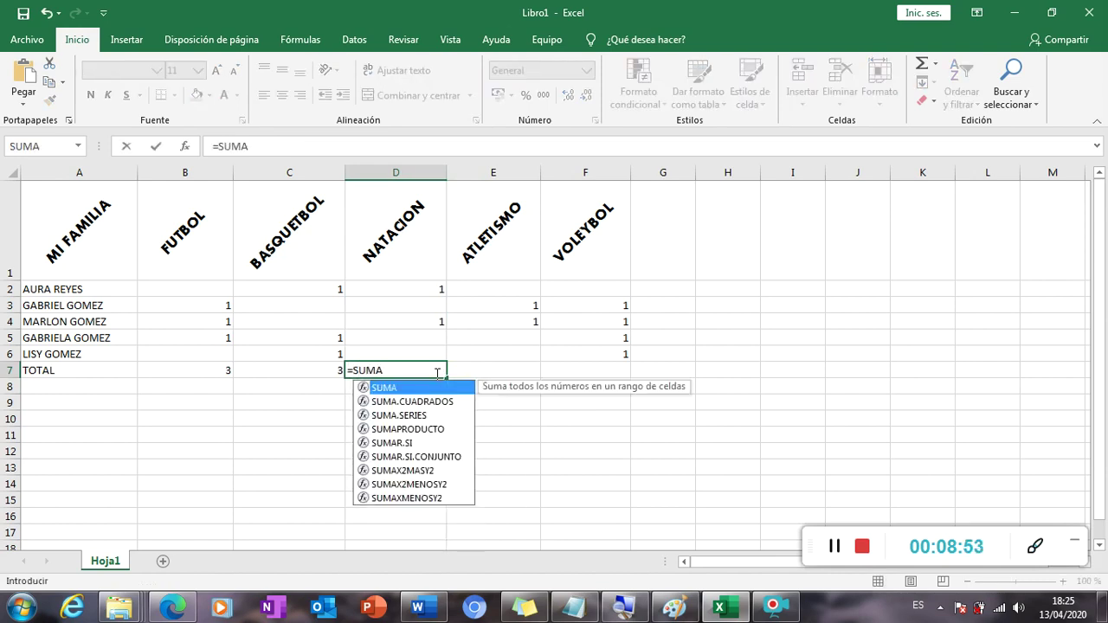
{"action": "type", "text": "("}
{"action": "left_click_drag", "start_coordinate": [420, 293], "coordinate": [415, 349]}
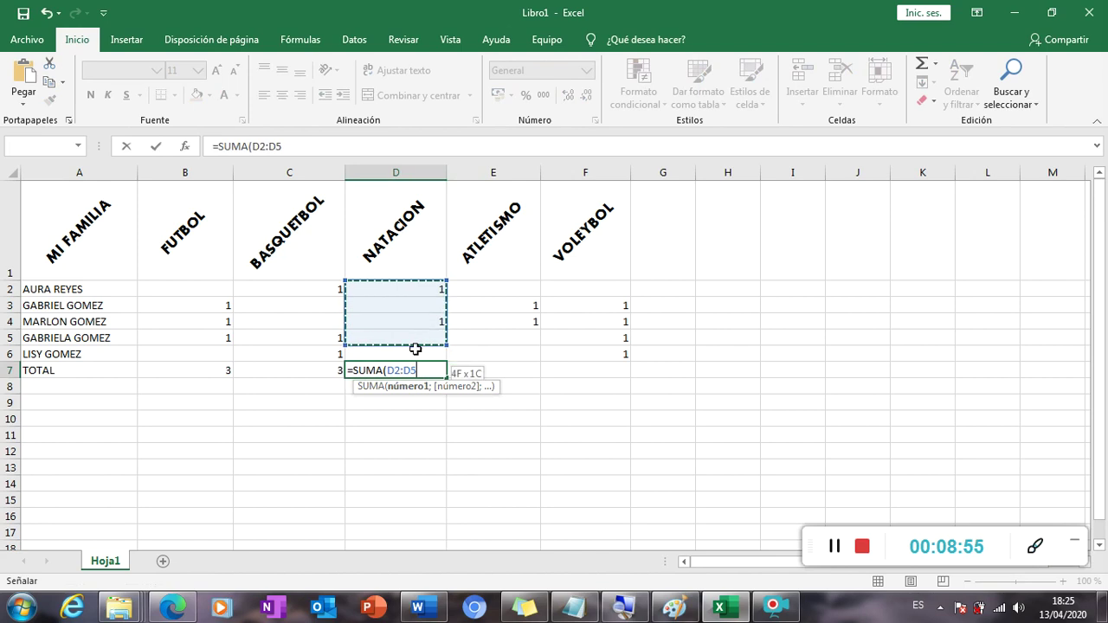
{"action": "type", "text": ")"}
{"action": "key", "text": "Return"}
Total the ATLETISMO column in E7 with =SUMA(E2:E6).
{"action": "key", "text": "Up"}
{"action": "key", "text": "Right"}
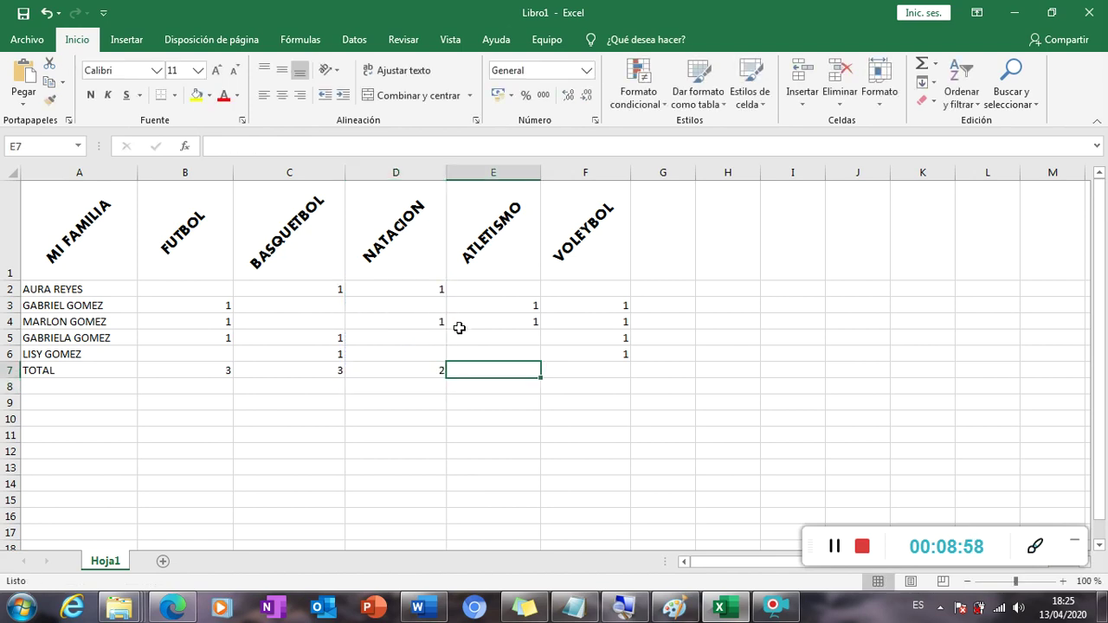
{"action": "type", "text": "=SUMA"}
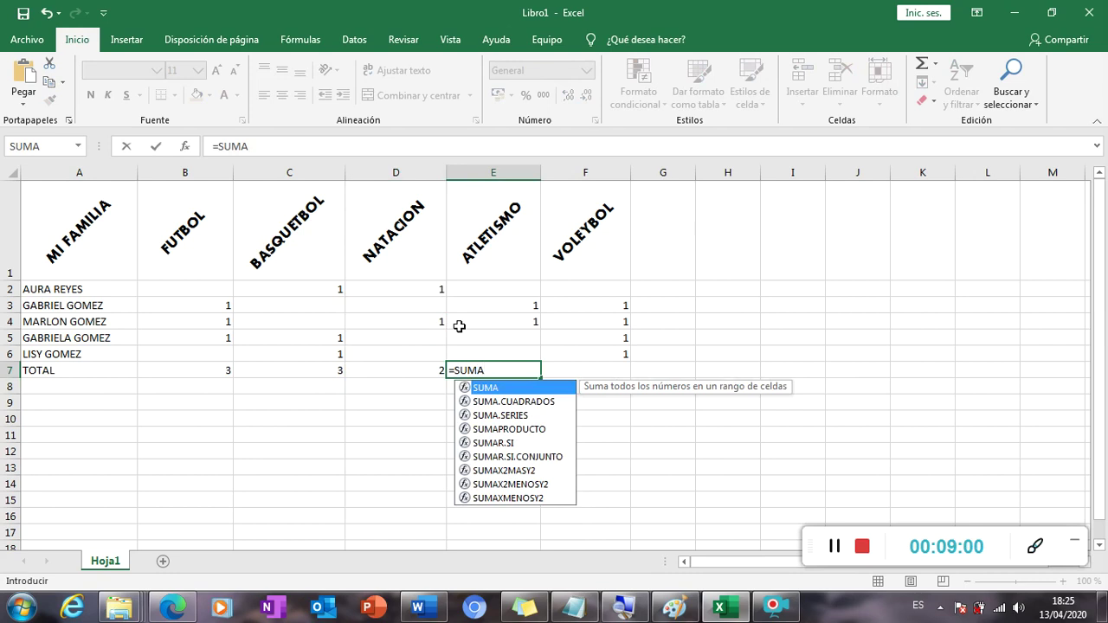
{"action": "type", "text": "("}
{"action": "left_click_drag", "start_coordinate": [475, 293], "coordinate": [485, 356]}
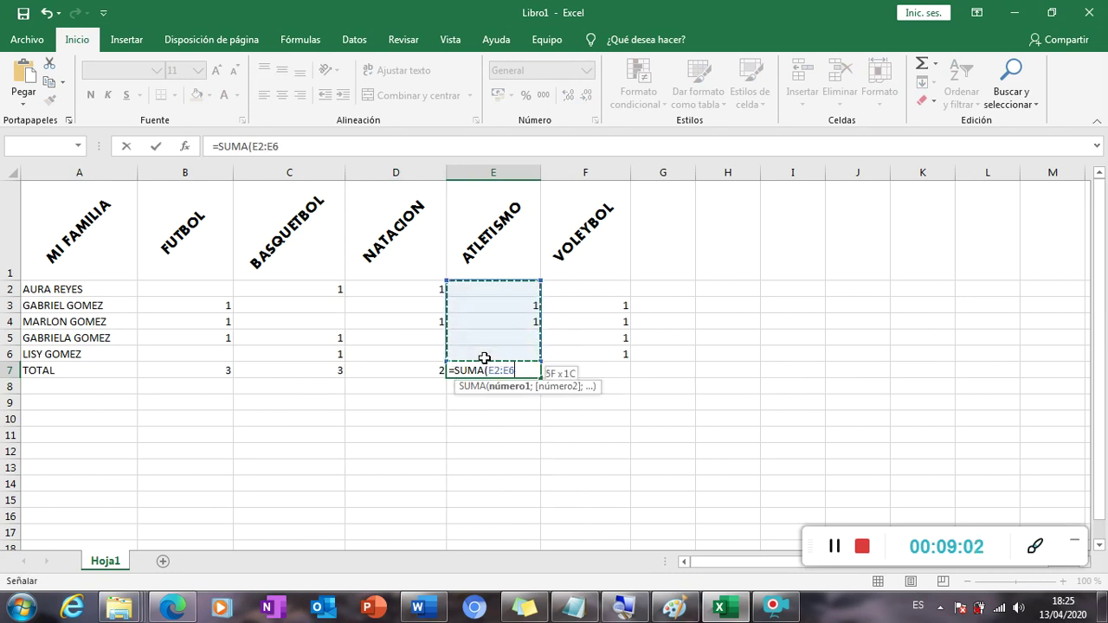
{"action": "type", "text": ")"}
{"action": "key", "text": "Return"}
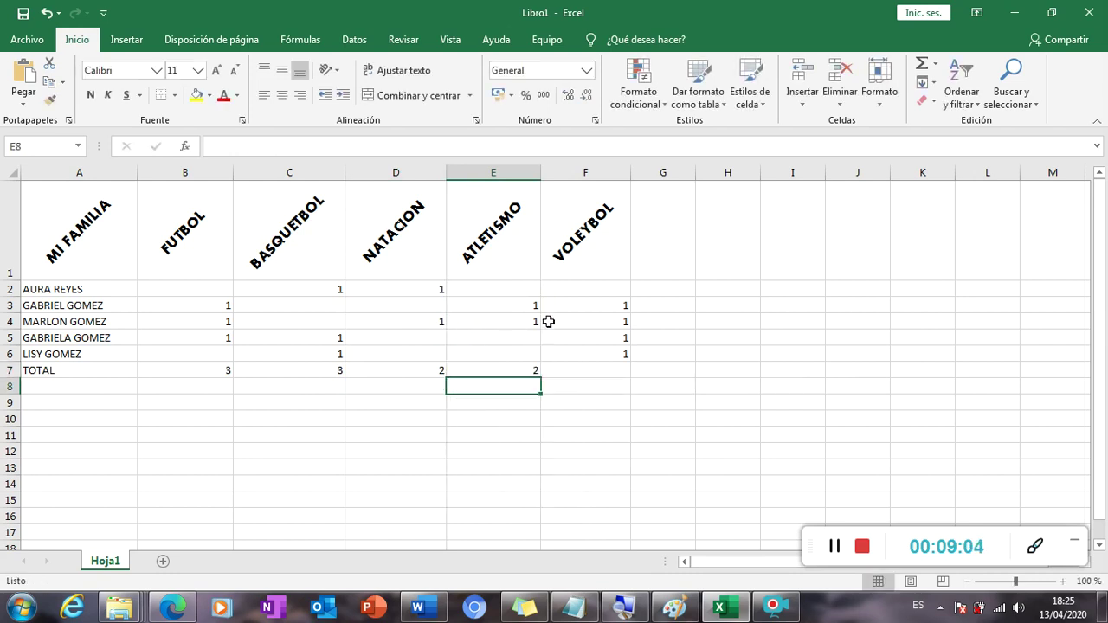
Total VOLEYBOL in F7 with =SUMA(F2:F6) and recheck the TOTAL row formulas.
{"action": "left_click", "coordinate": [571, 368]}
{"action": "type", "text": "=SUMA("}
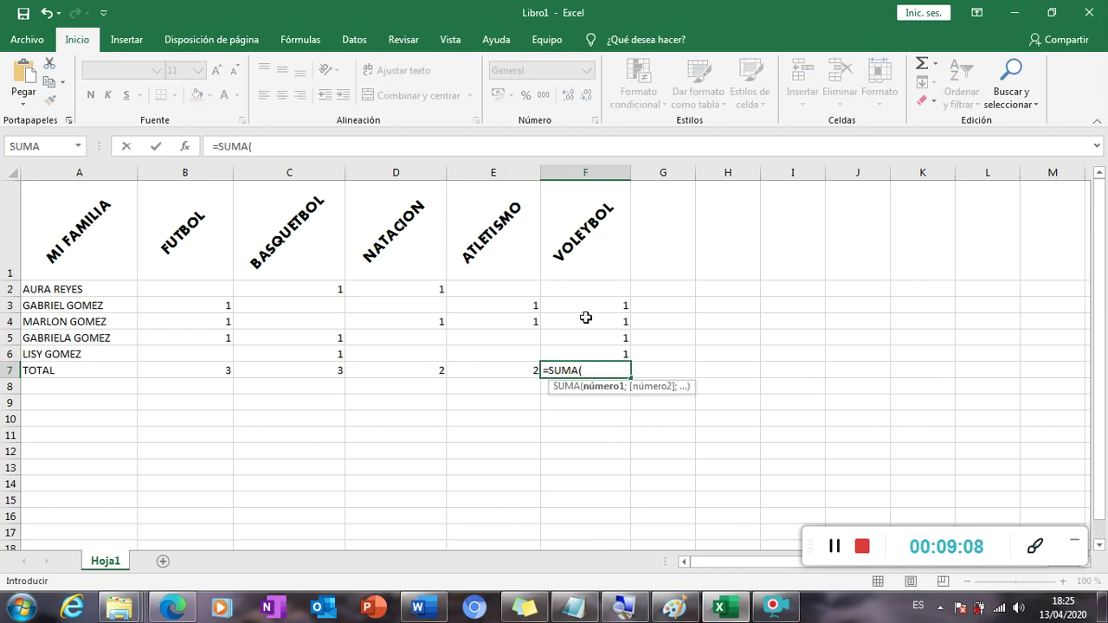
{"action": "left_click_drag", "start_coordinate": [594, 290], "coordinate": [598, 354]}
{"action": "type", "text": ")"}
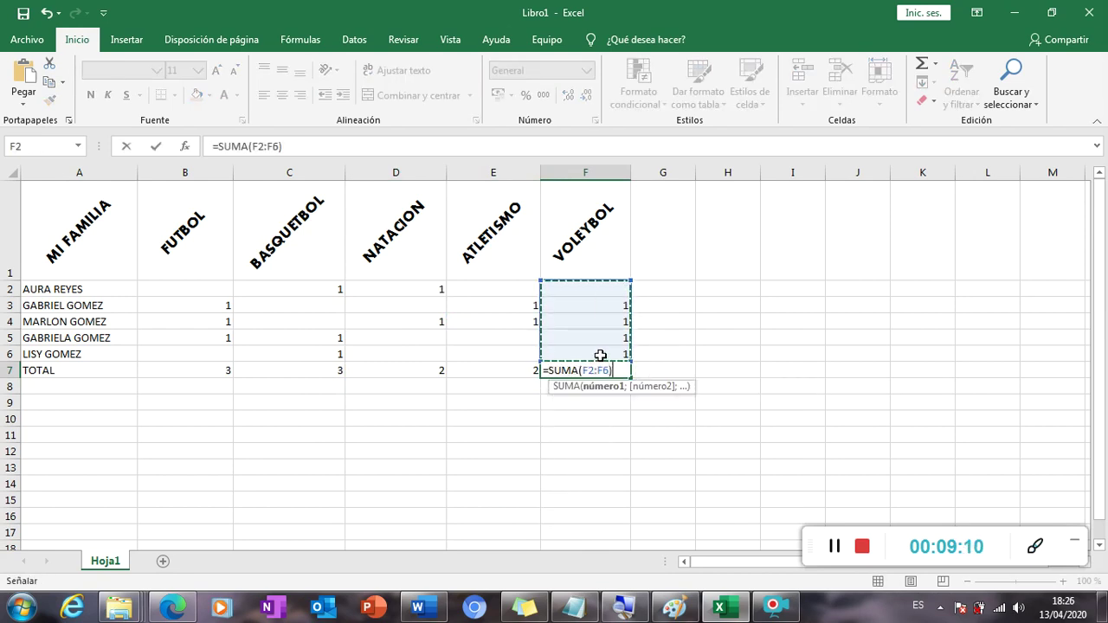
{"action": "key", "text": "Return"}
{"action": "key", "text": "Up"}
{"action": "key", "text": "Left"}
{"action": "key", "text": "Left"}
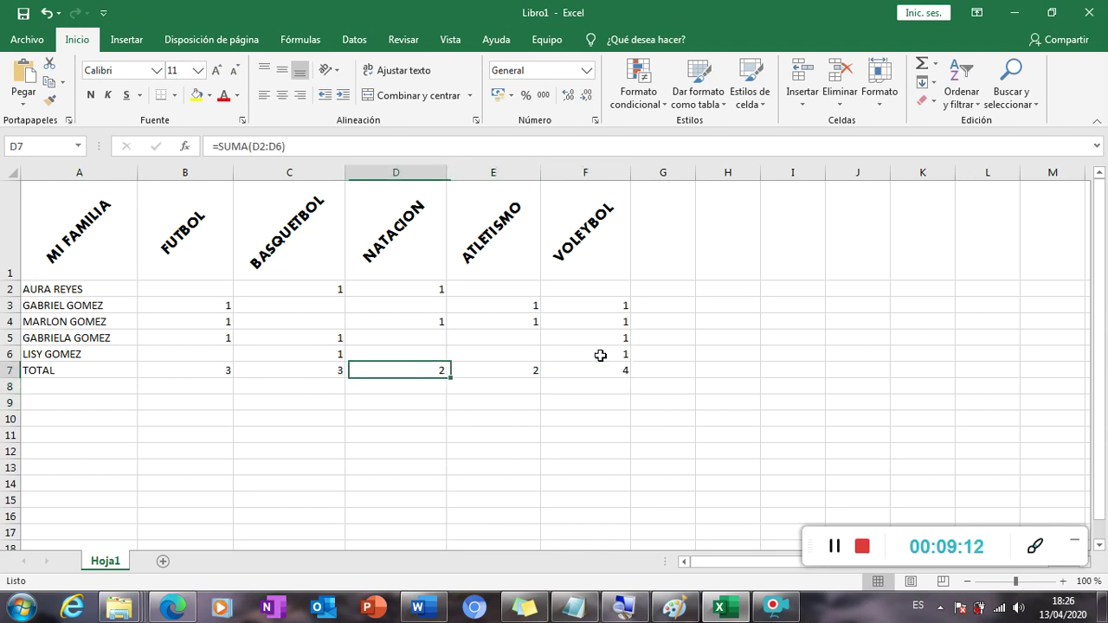
{"action": "key", "text": "Left"}
{"action": "key", "text": "Left"}
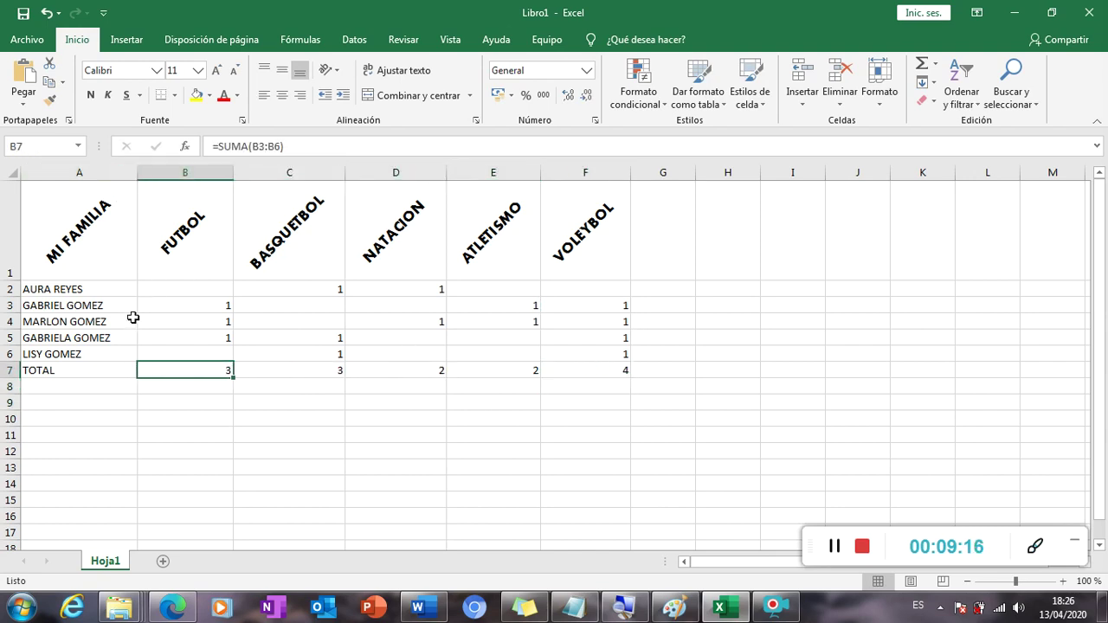
Fill the header row A1:F1 with light blue.
{"action": "left_click_drag", "start_coordinate": [79, 183], "coordinate": [557, 233]}
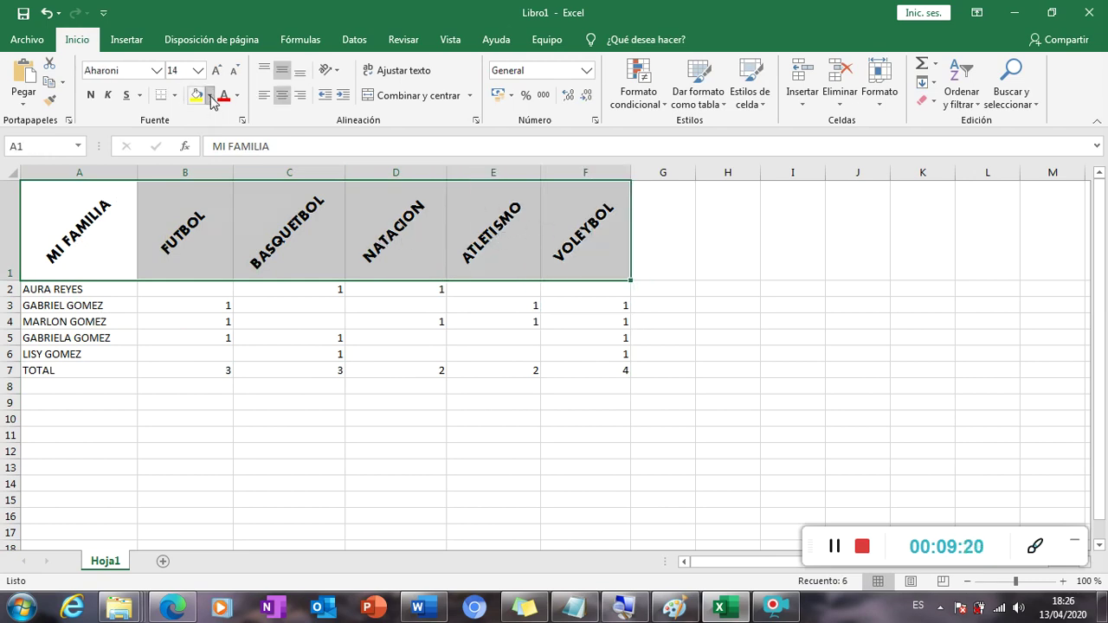
{"action": "left_click", "coordinate": [209, 96]}
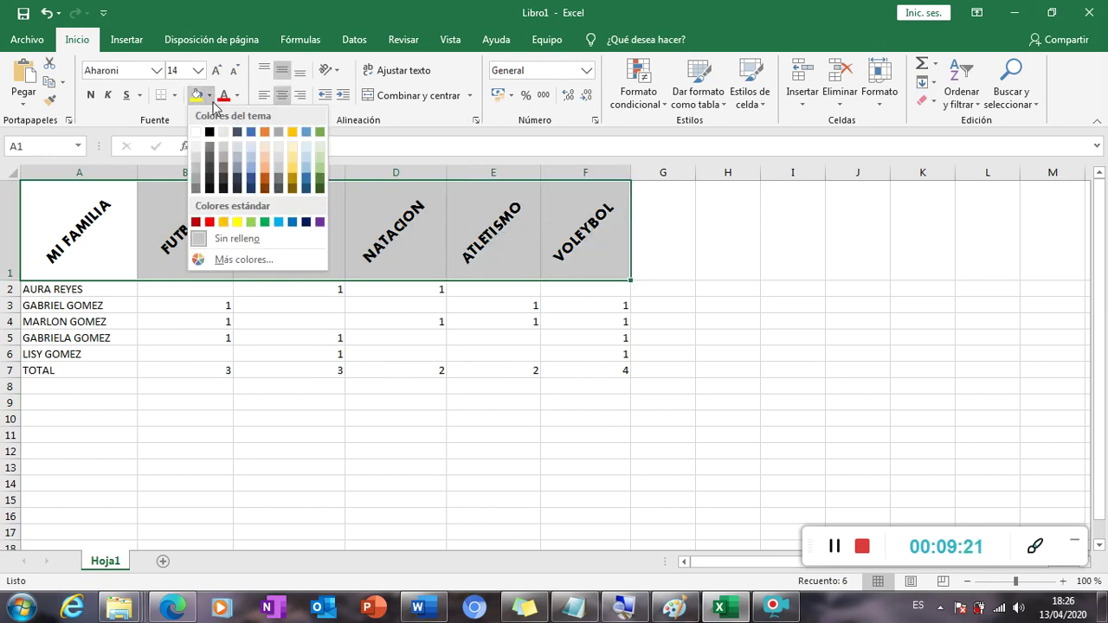
{"action": "left_click", "coordinate": [280, 223]}
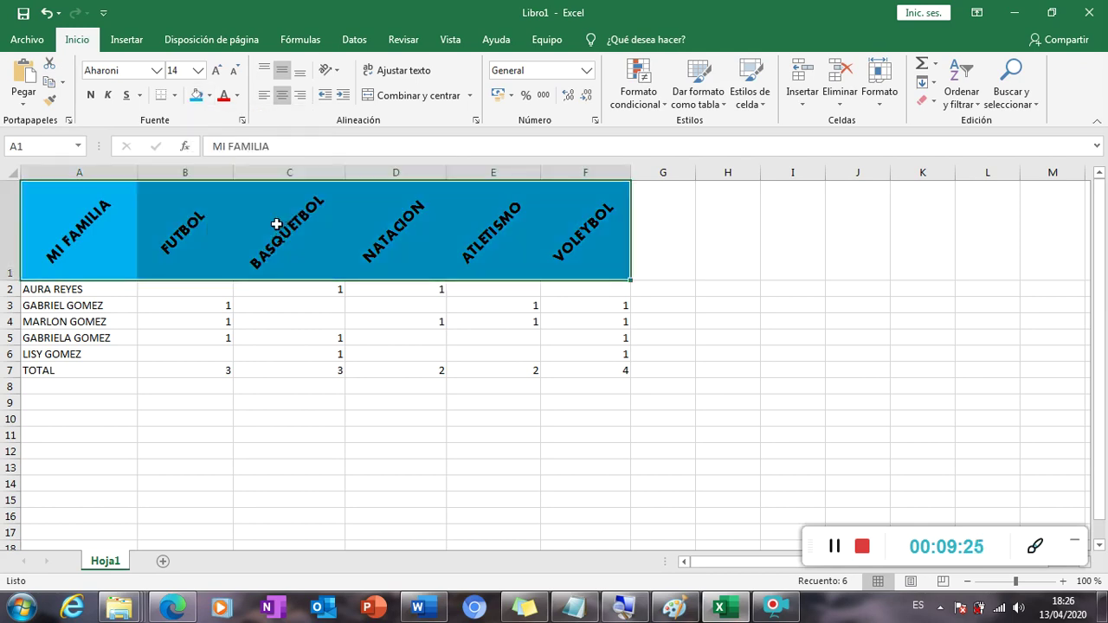
{"action": "left_click", "coordinate": [147, 336]}
Shade the family names in A2:A6 yellow.
{"action": "left_click_drag", "start_coordinate": [129, 289], "coordinate": [127, 354]}
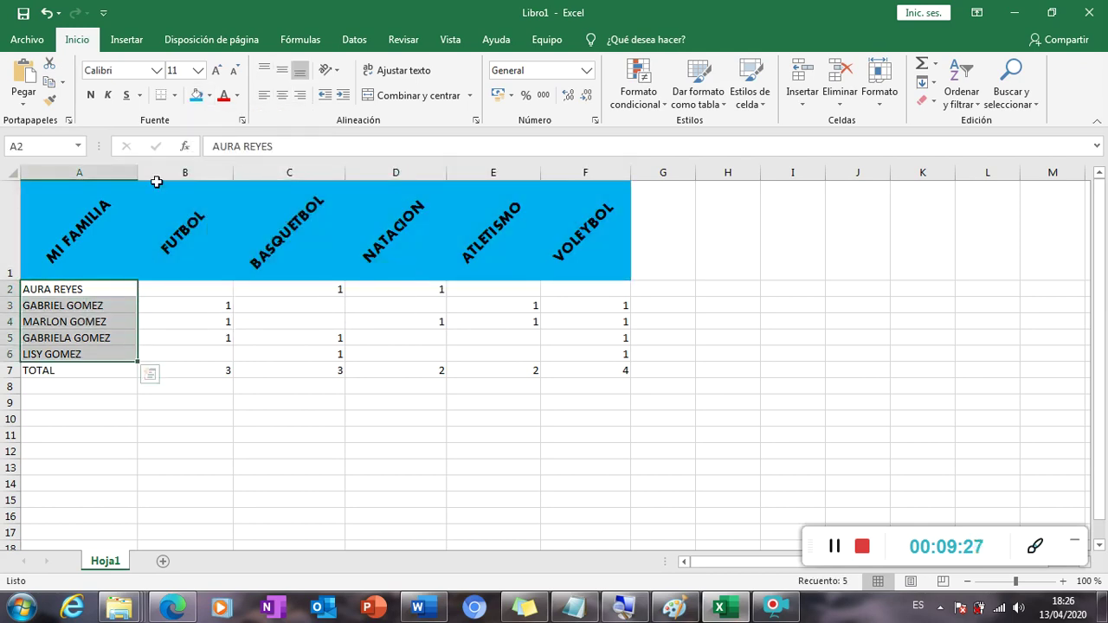
{"action": "left_click", "coordinate": [209, 97]}
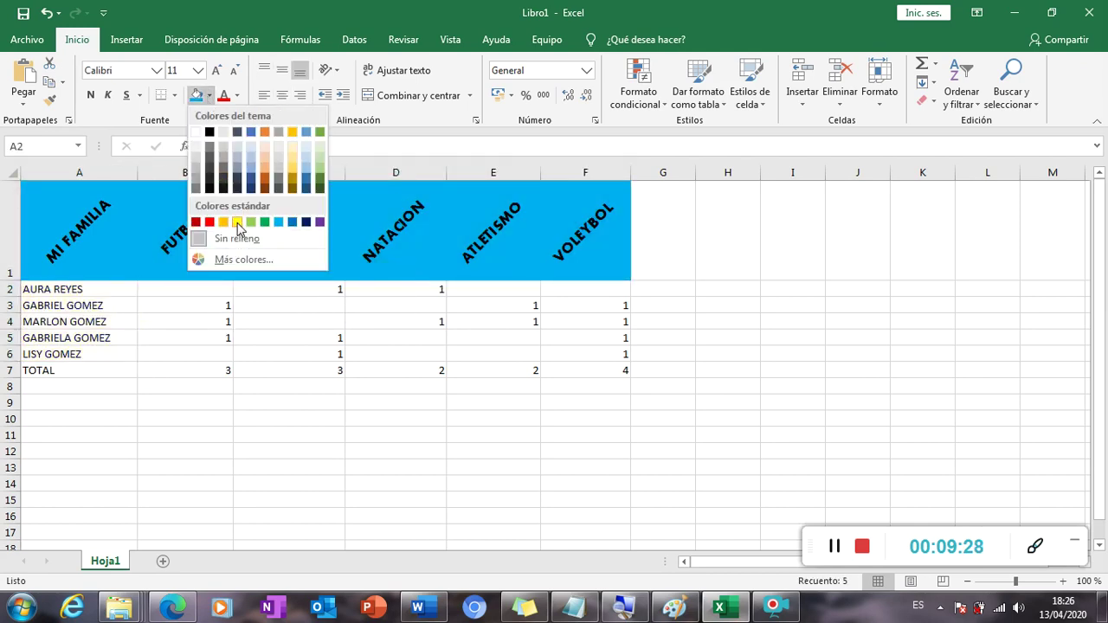
{"action": "left_click", "coordinate": [238, 222]}
{"action": "left_click", "coordinate": [164, 370]}
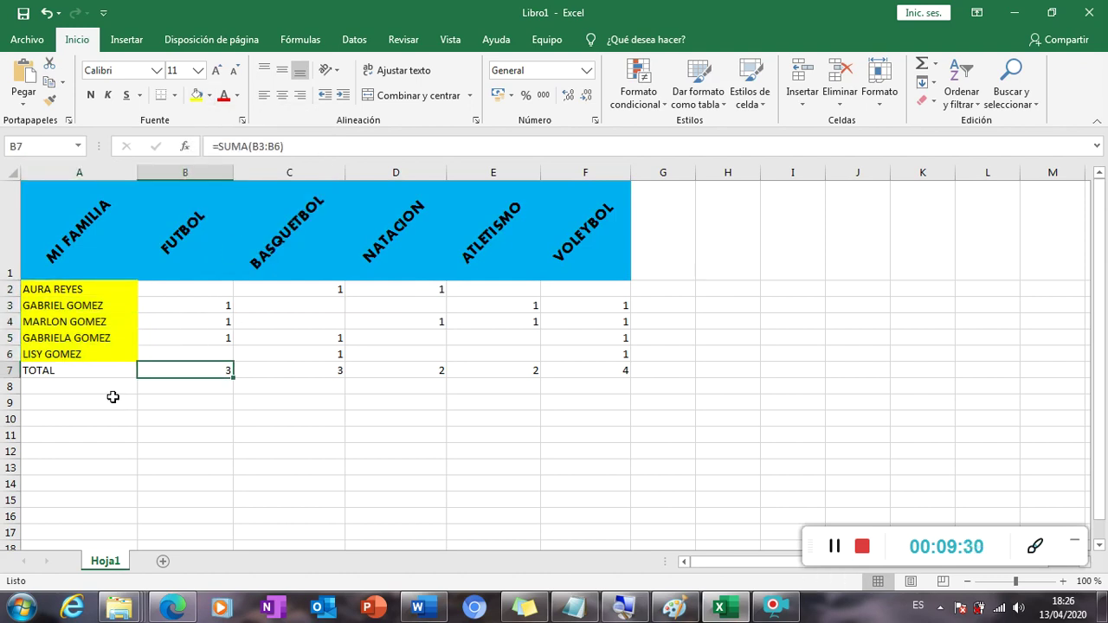
{"action": "left_click_drag", "start_coordinate": [91, 372], "coordinate": [606, 372]}
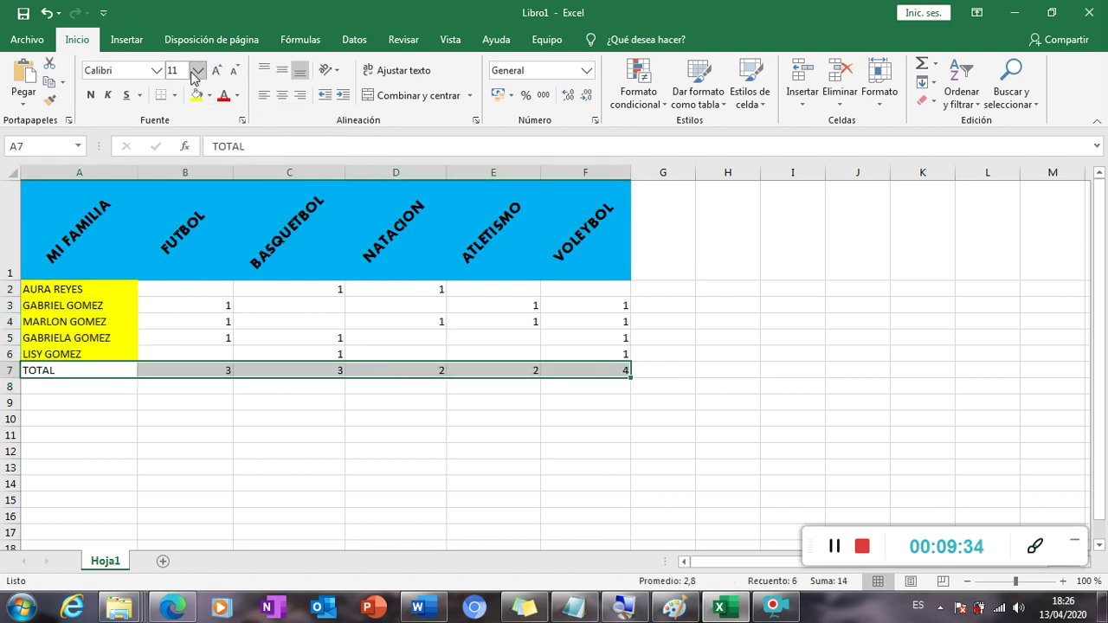
Format the TOTAL row in Aharoni 14, make row 7 taller, and centre it both ways.
{"action": "left_click", "coordinate": [207, 199]}
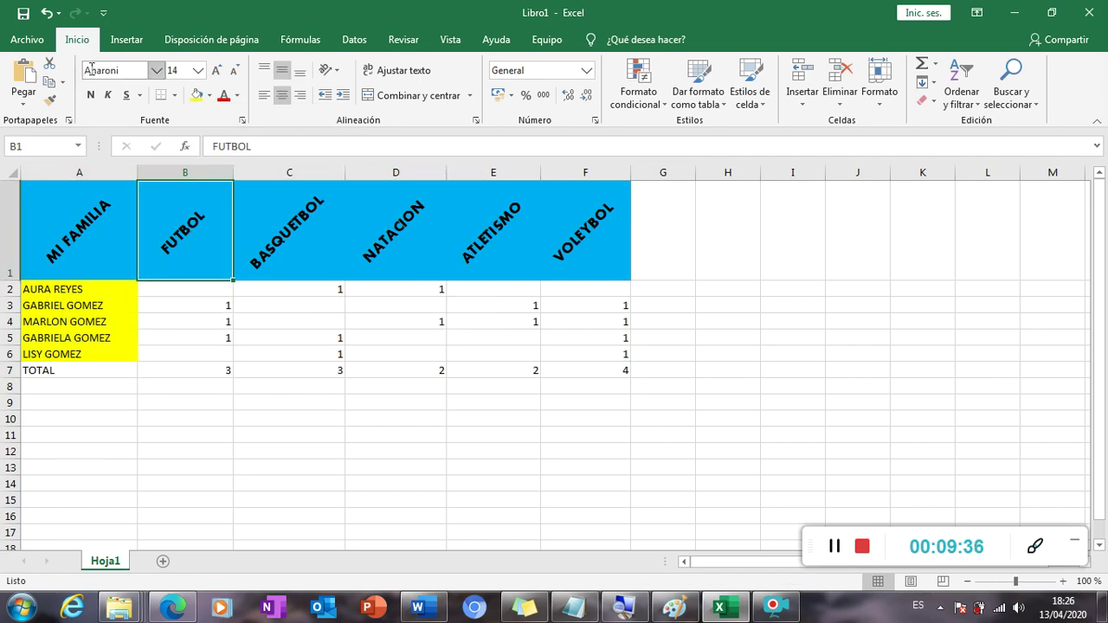
{"action": "left_click_drag", "start_coordinate": [52, 368], "coordinate": [558, 374]}
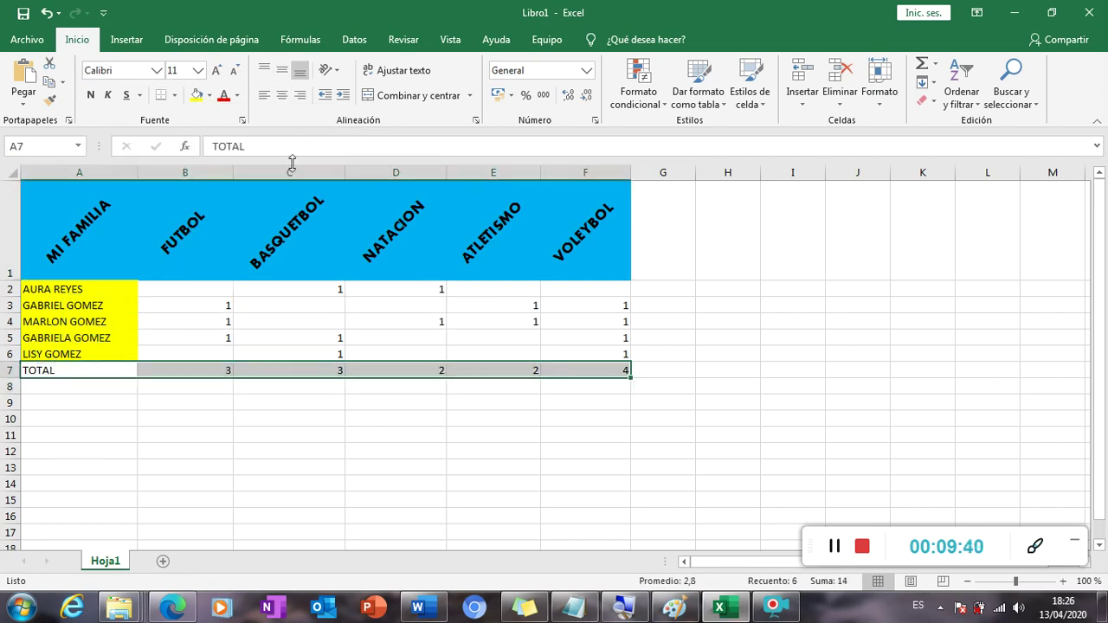
{"action": "left_click", "coordinate": [157, 71]}
{"action": "left_click", "coordinate": [151, 185]}
{"action": "left_click", "coordinate": [217, 70]}
{"action": "left_click", "coordinate": [218, 71]}
{"action": "left_click", "coordinate": [217, 71]}
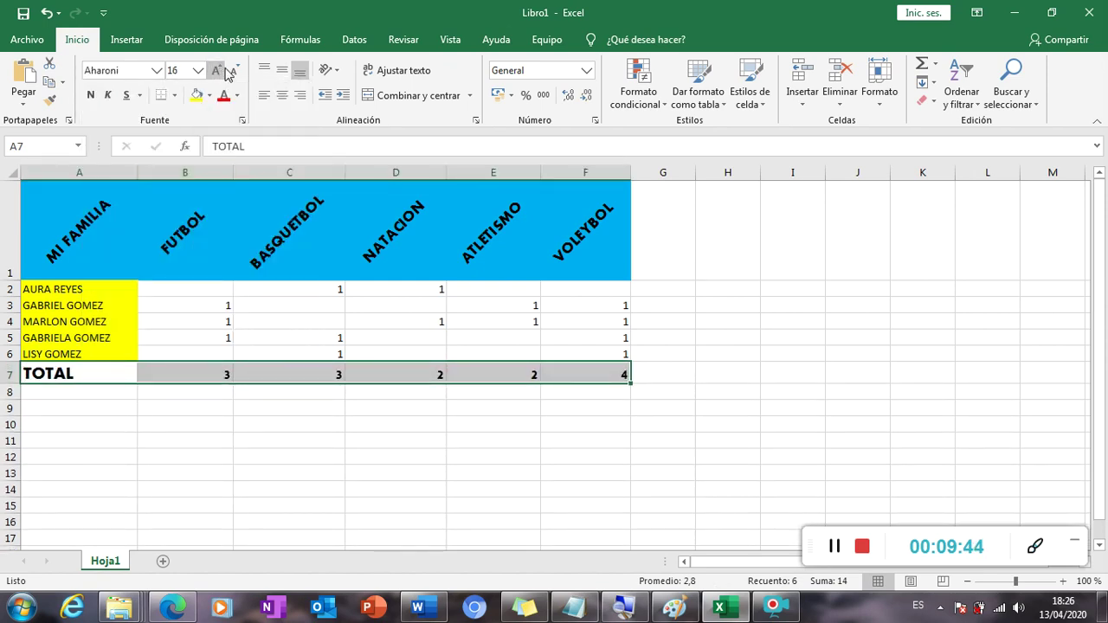
{"action": "left_click", "coordinate": [232, 71]}
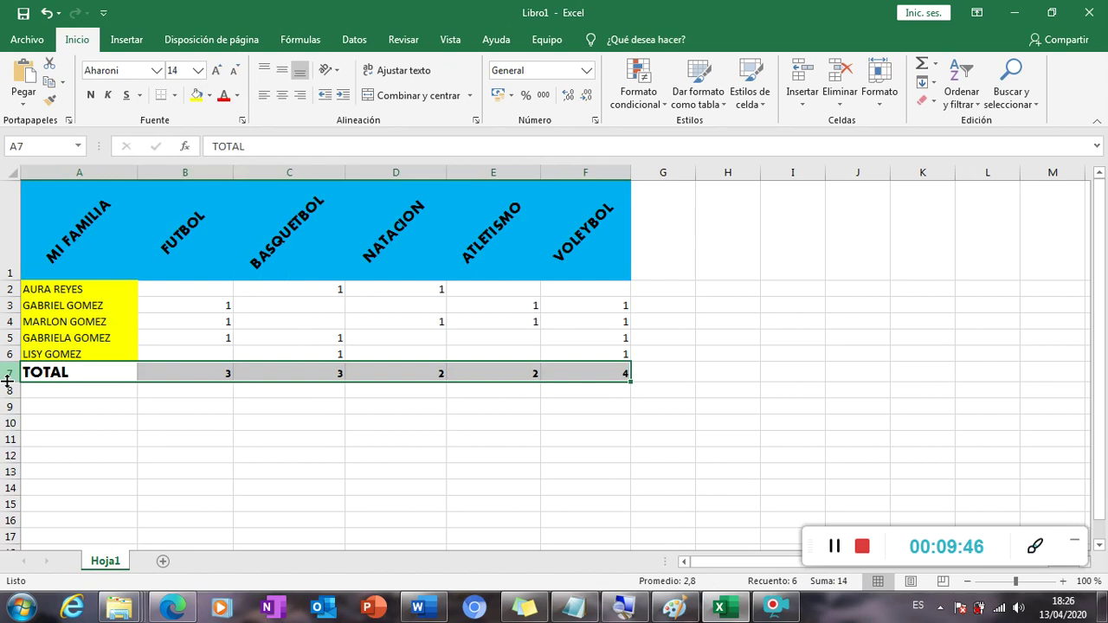
{"action": "left_click_drag", "start_coordinate": [9, 385], "coordinate": [11, 414]}
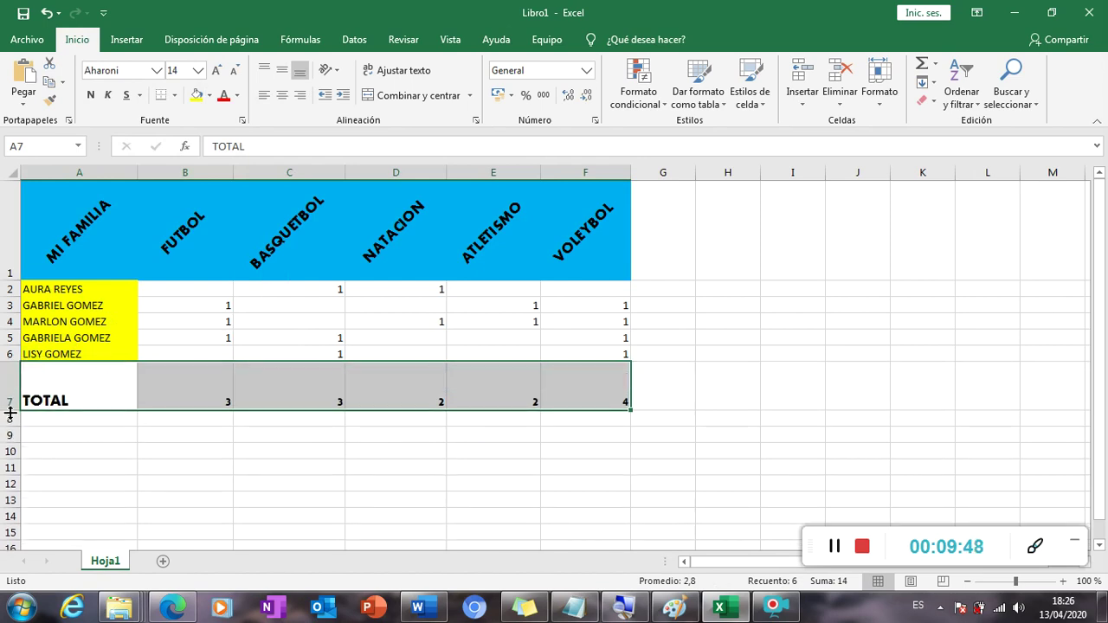
{"action": "left_click", "coordinate": [282, 95]}
{"action": "left_click", "coordinate": [282, 74]}
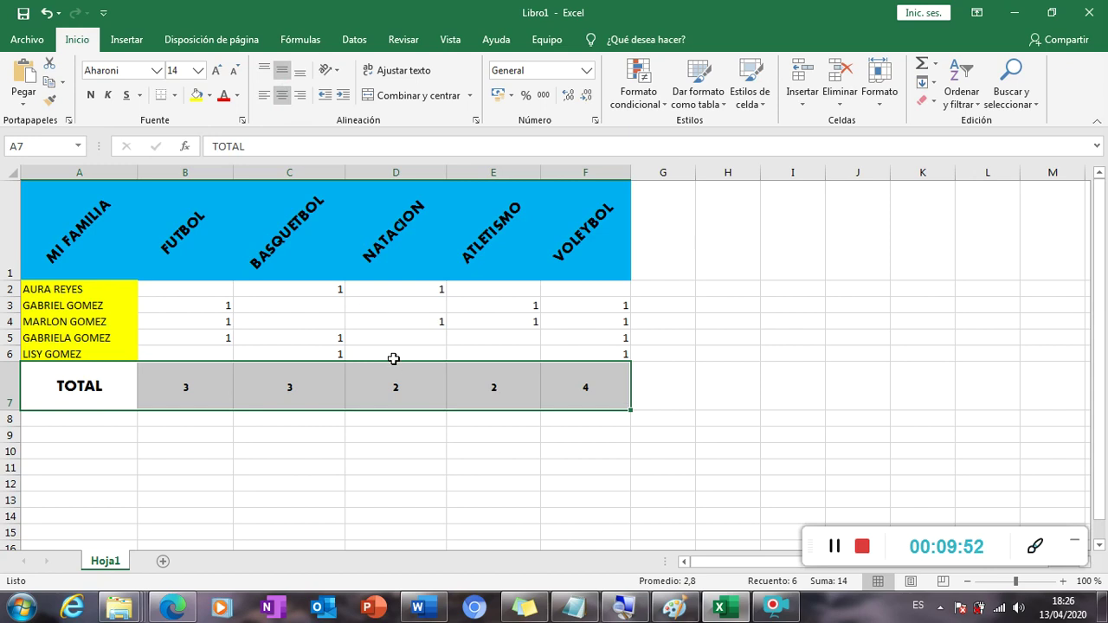
{"action": "left_click", "coordinate": [361, 325]}
Centre the scores in B2:F6 and fill the TOTAL row A7:F7 orange.
{"action": "left_click_drag", "start_coordinate": [210, 291], "coordinate": [567, 354]}
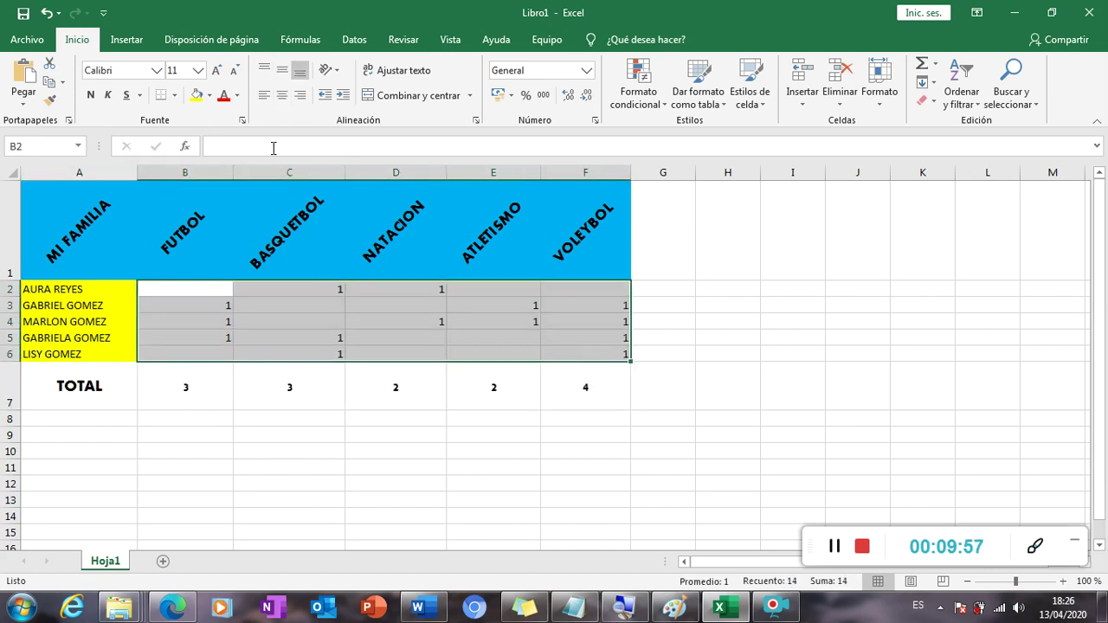
{"action": "left_click", "coordinate": [282, 96]}
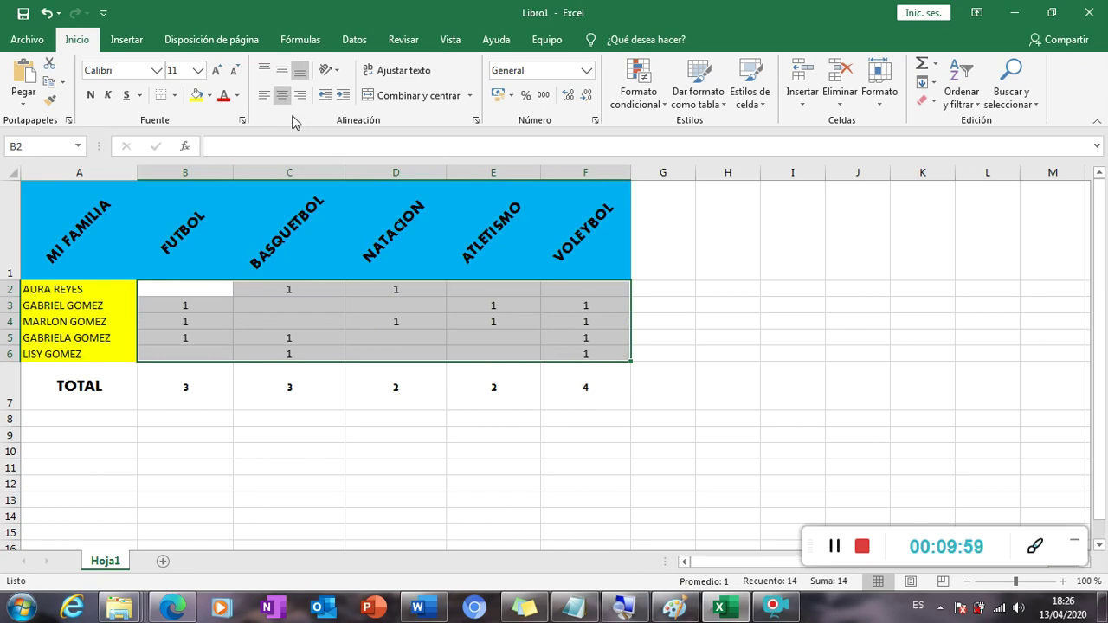
{"action": "left_click", "coordinate": [362, 415]}
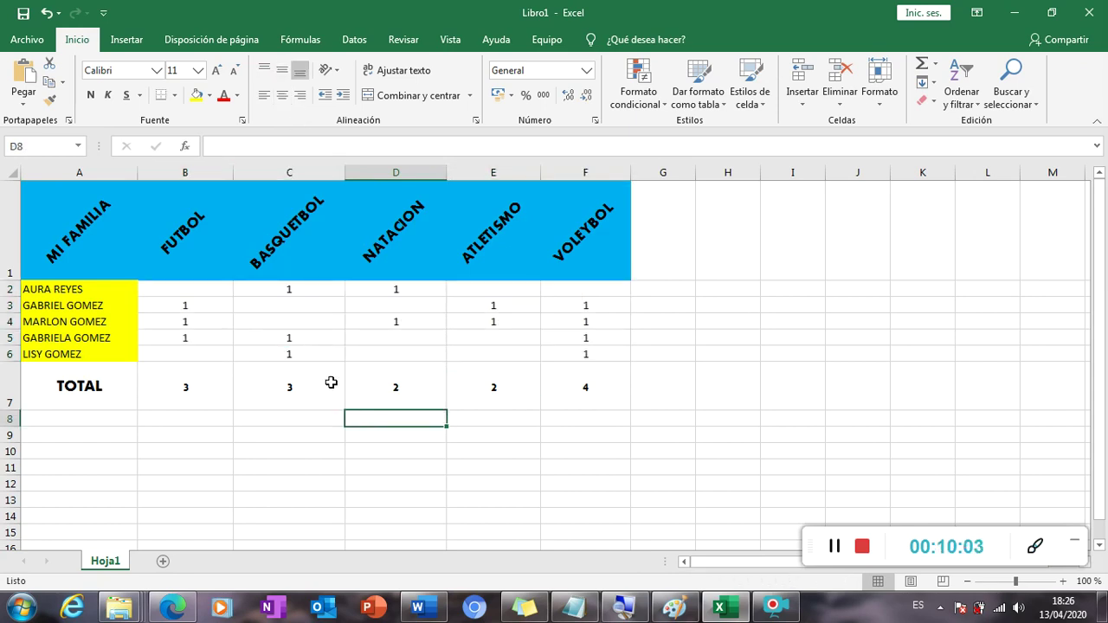
{"action": "left_click_drag", "start_coordinate": [127, 388], "coordinate": [545, 378]}
{"action": "left_click", "coordinate": [211, 96]}
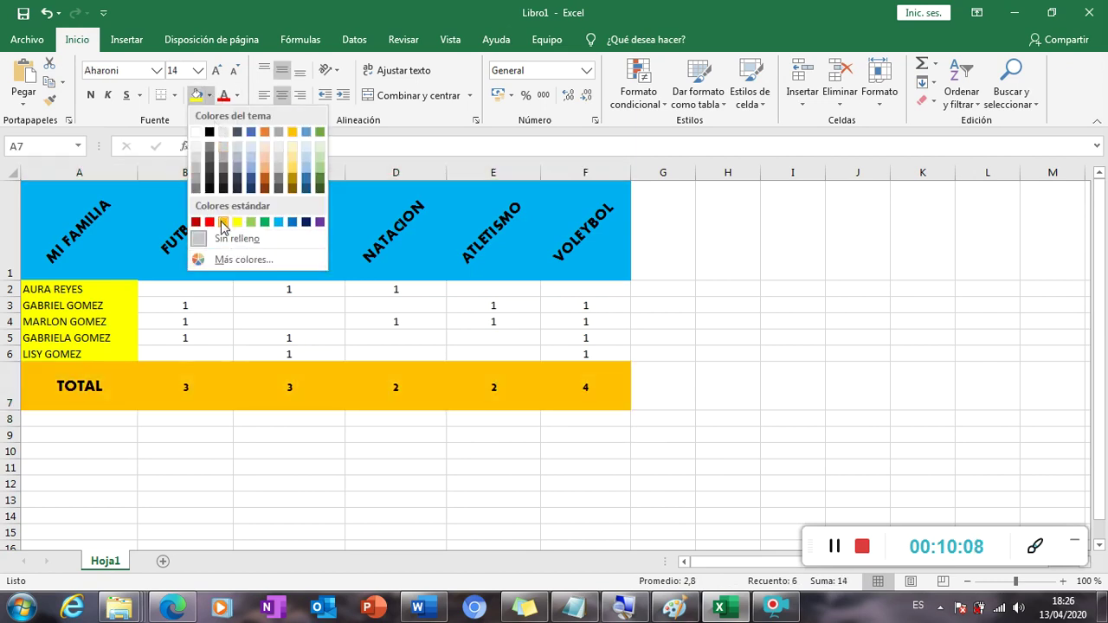
{"action": "left_click", "coordinate": [224, 223]}
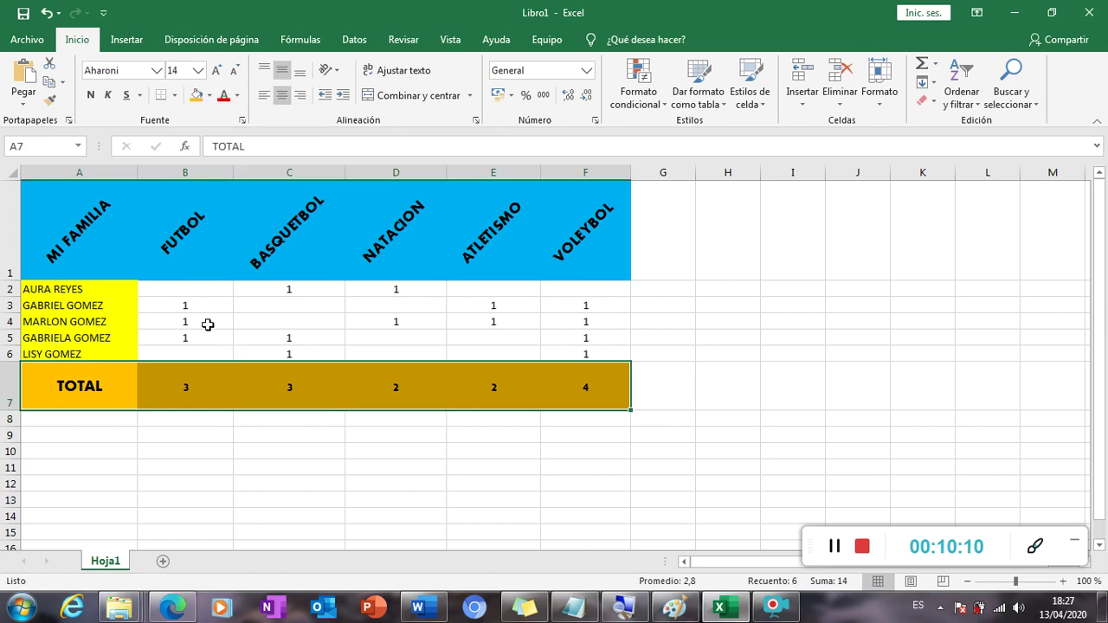
Select the table A1:F7 and bring up the Border settings of Formato de celdas.
{"action": "left_click_drag", "start_coordinate": [52, 239], "coordinate": [606, 373]}
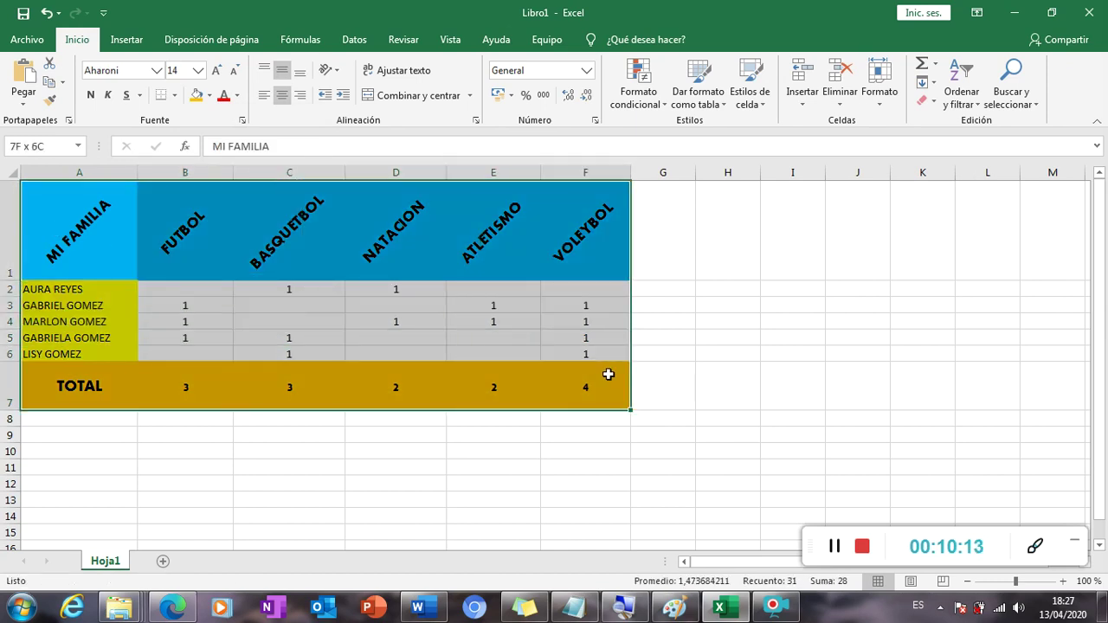
{"action": "left_click", "coordinate": [175, 95]}
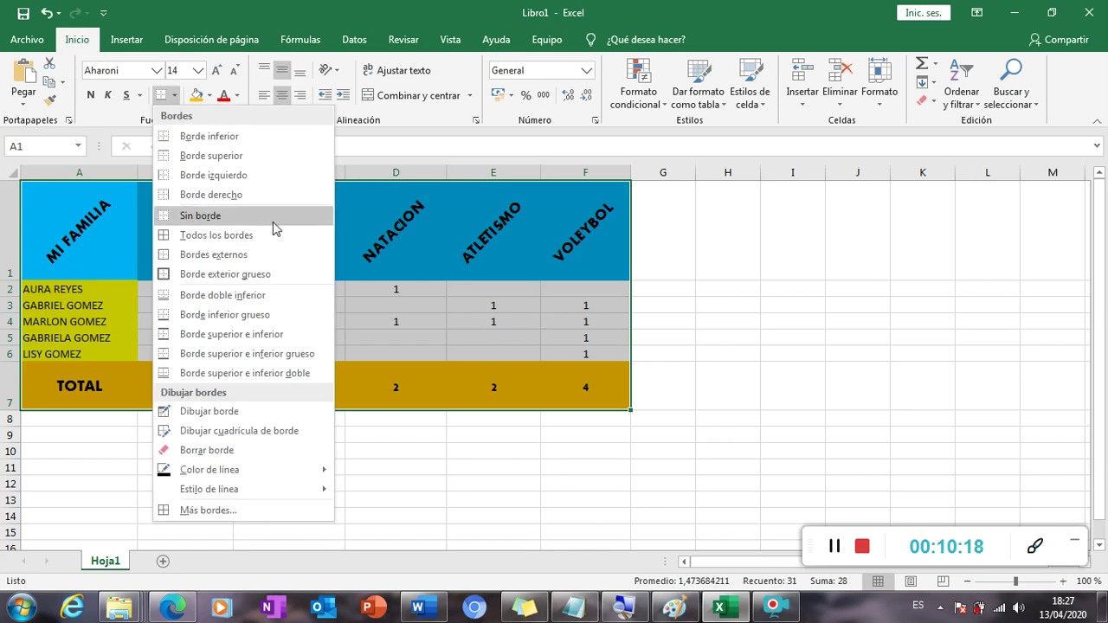
{"action": "left_click", "coordinate": [424, 126]}
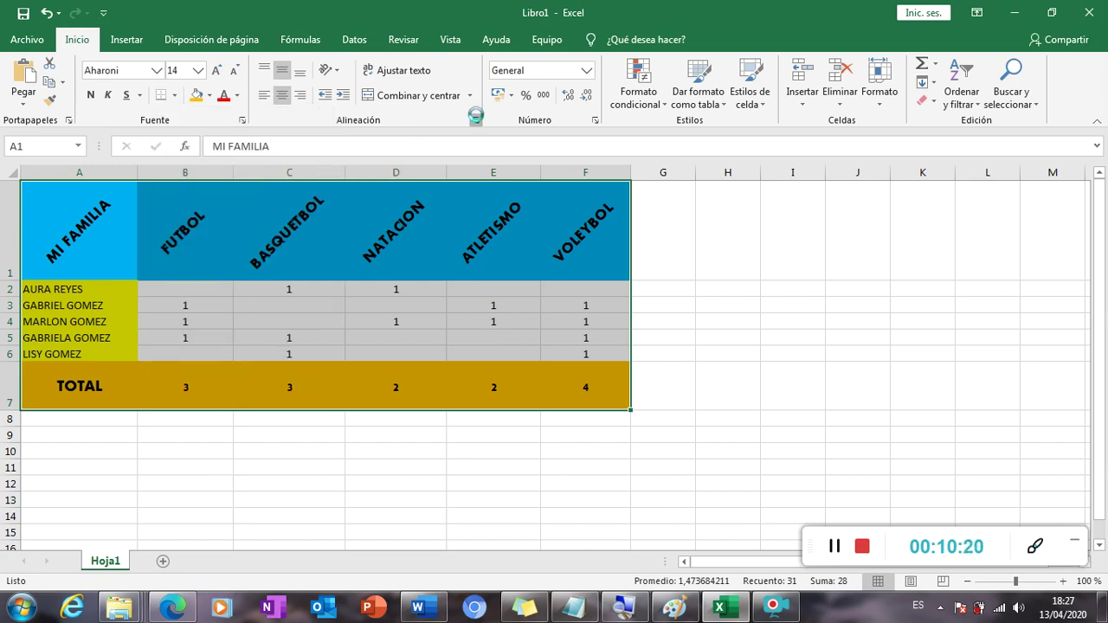
{"action": "left_click", "coordinate": [476, 120]}
{"action": "left_click_drag", "start_coordinate": [618, 160], "coordinate": [490, 149]}
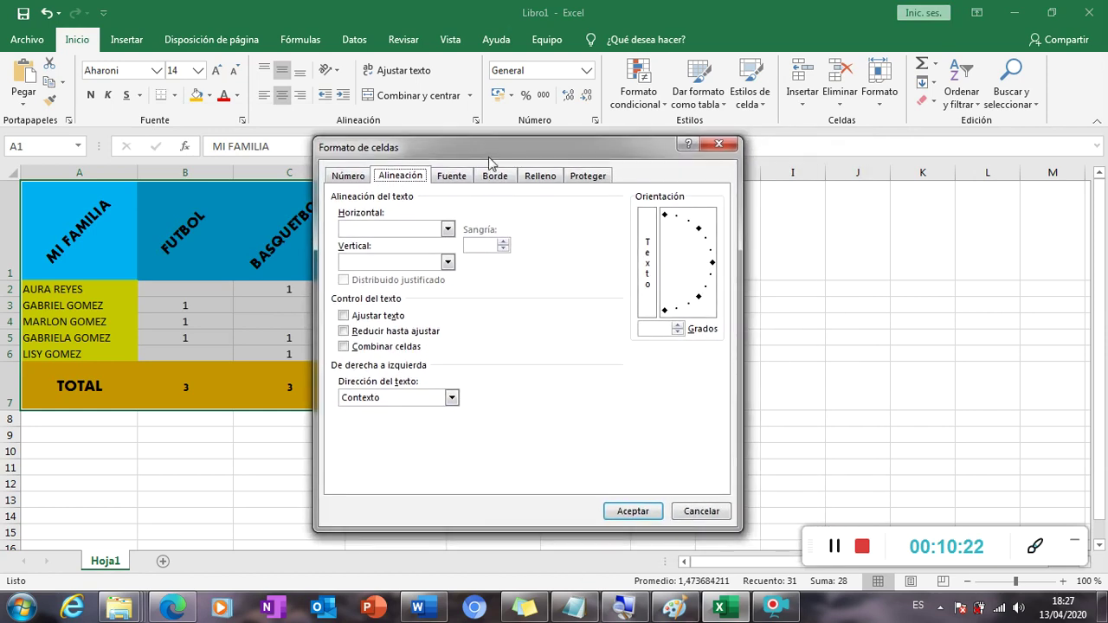
{"action": "left_click", "coordinate": [495, 176]}
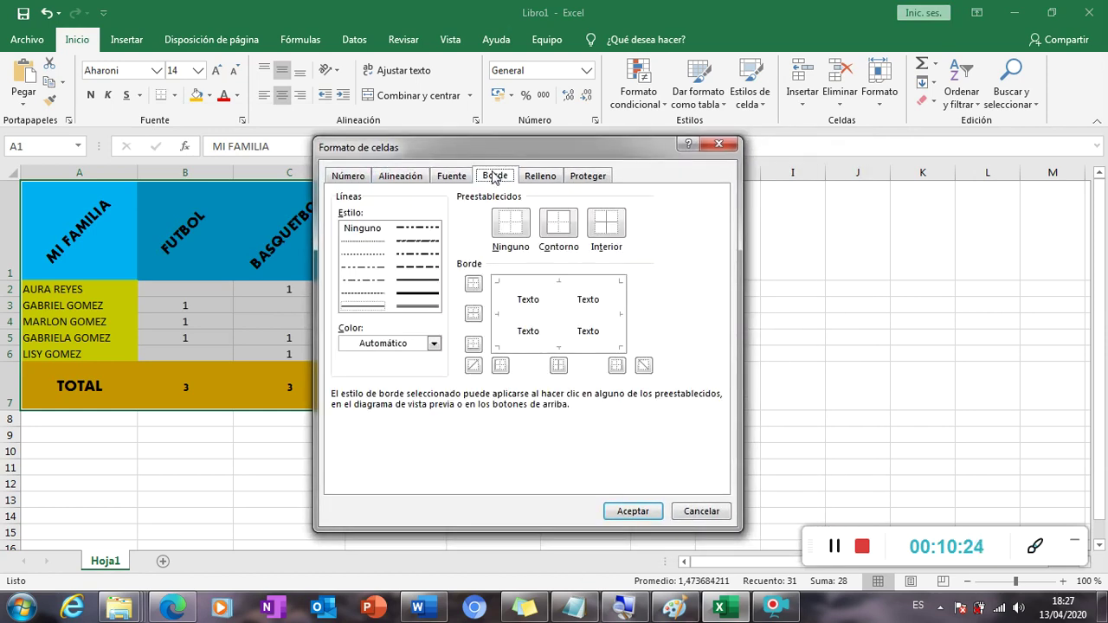
Apply a double-line top, left, right and bottom outline to the table.
{"action": "left_click", "coordinate": [433, 307]}
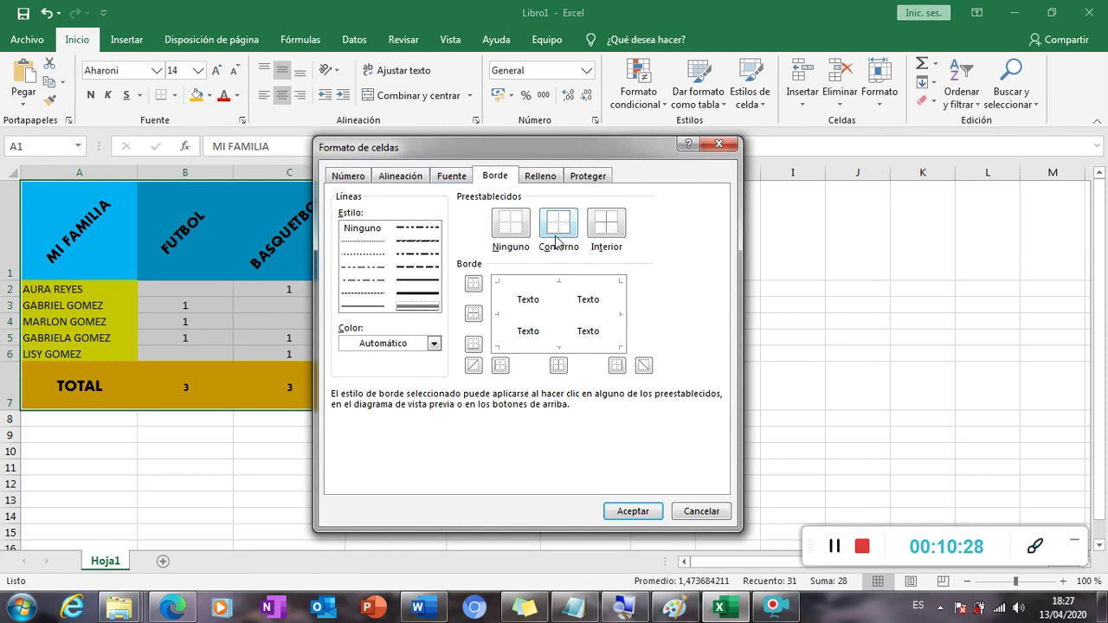
{"action": "left_click", "coordinate": [472, 284]}
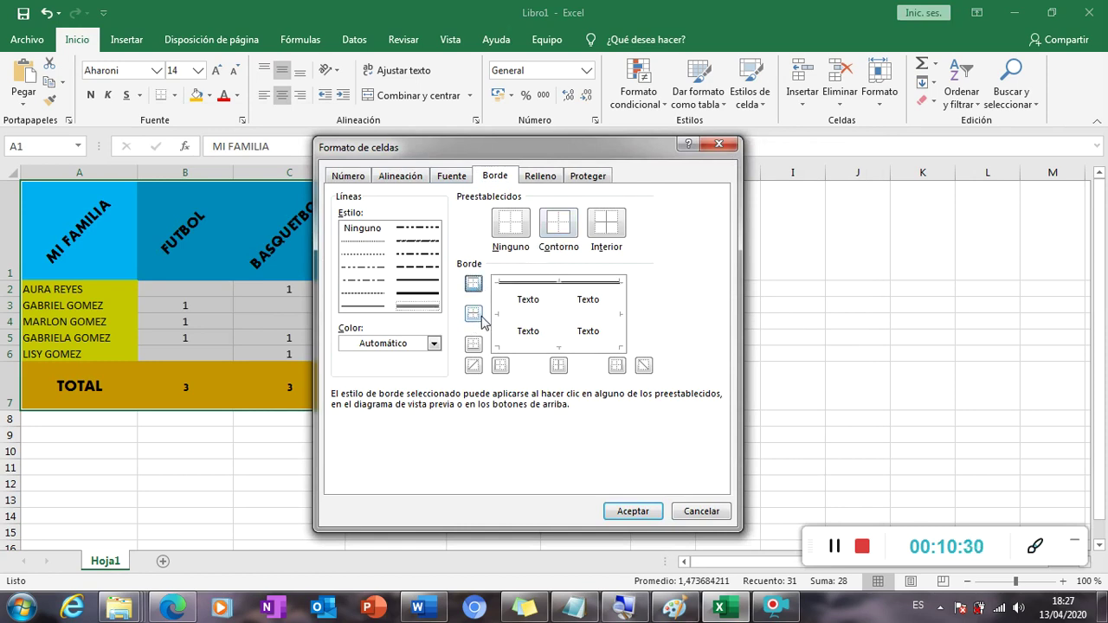
{"action": "left_click", "coordinate": [500, 366]}
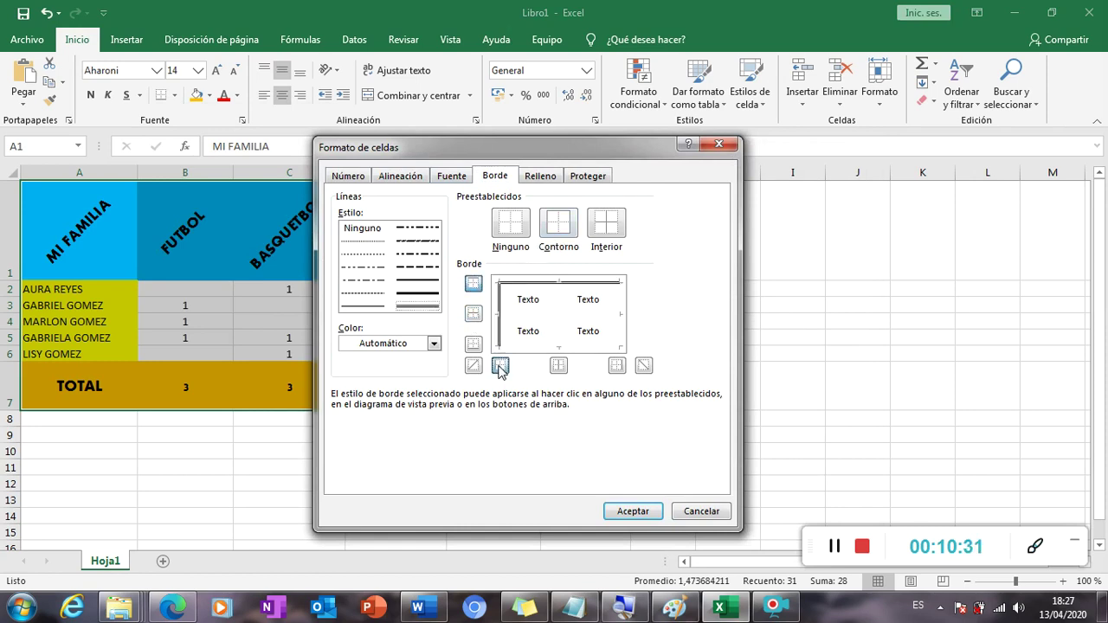
{"action": "left_click", "coordinate": [617, 365]}
{"action": "left_click", "coordinate": [475, 345]}
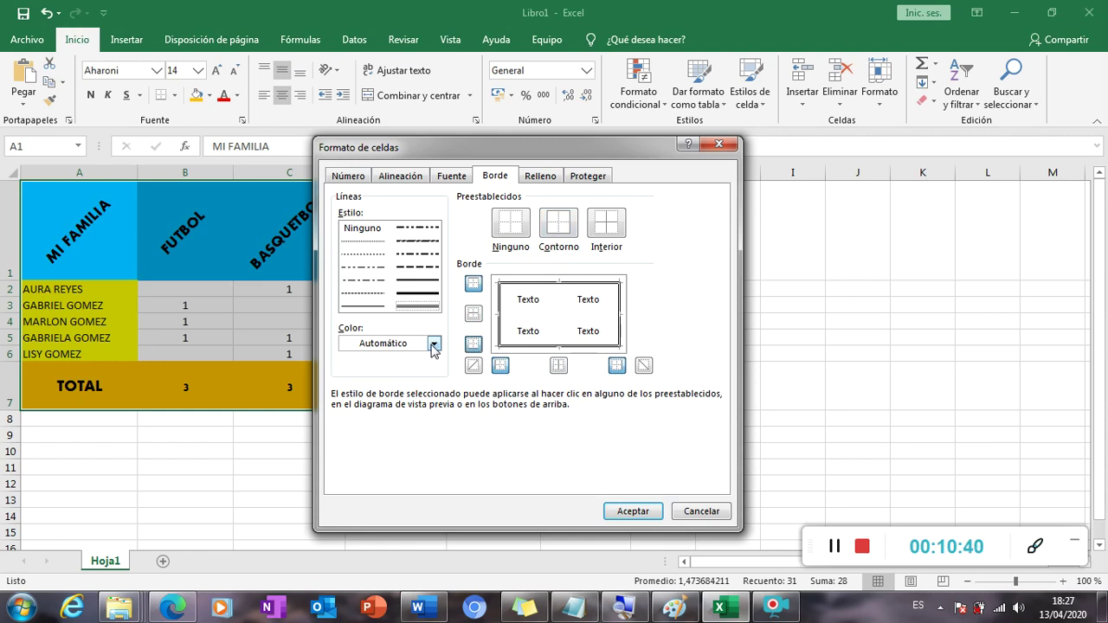
{"action": "left_click", "coordinate": [641, 512]}
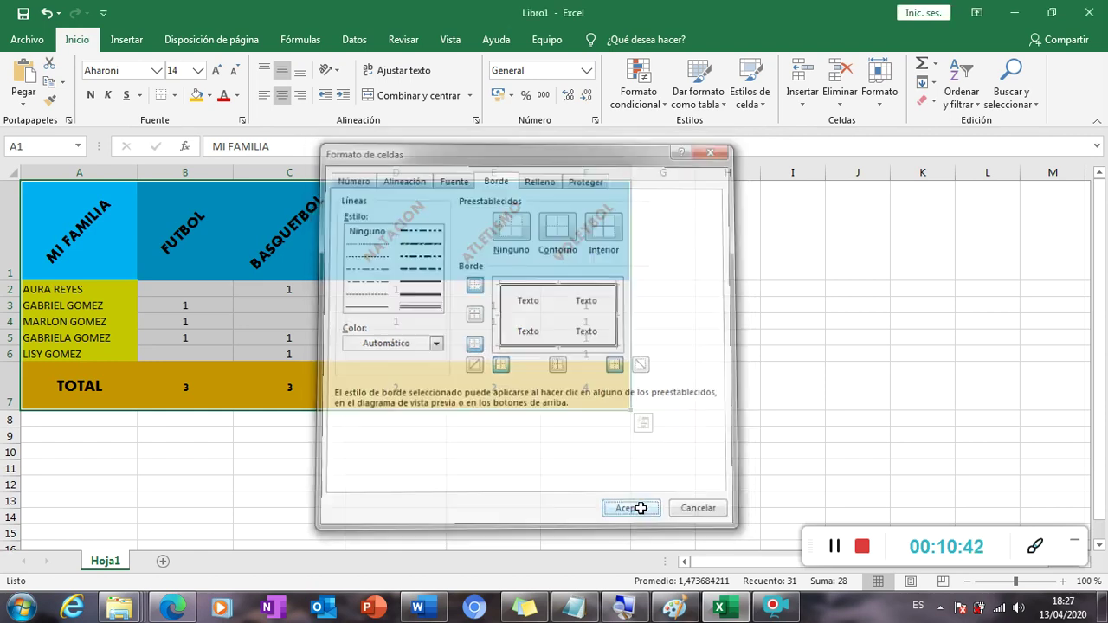
{"action": "left_click", "coordinate": [699, 420]}
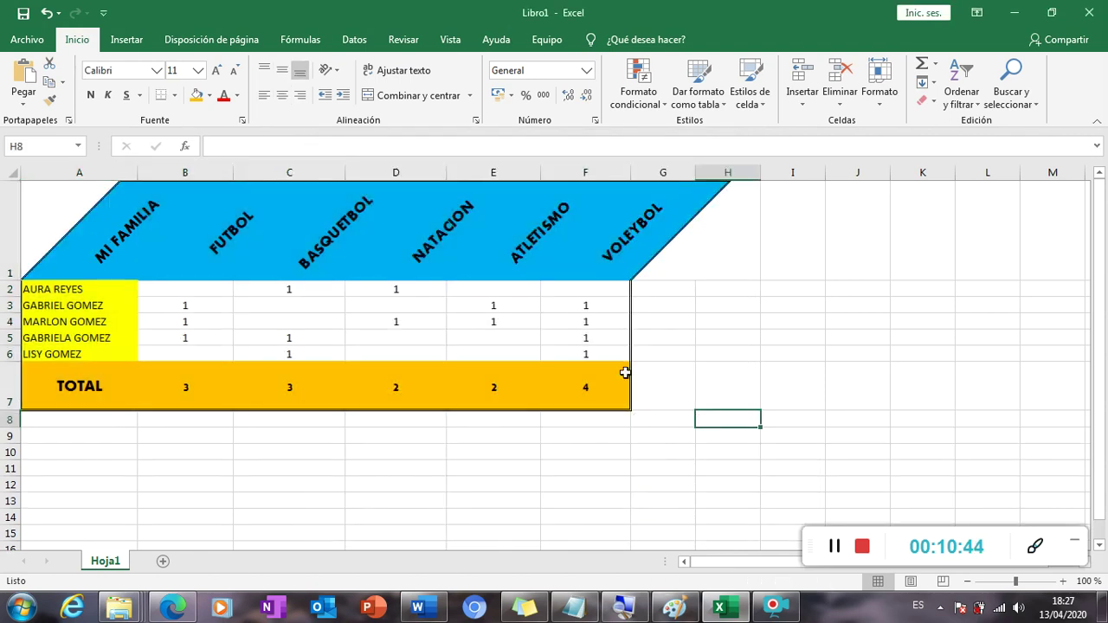
Add inside horizontal and vertical border lines to every cell of A1:F7.
{"action": "left_click_drag", "start_coordinate": [119, 279], "coordinate": [141, 277]}
{"action": "left_click_drag", "start_coordinate": [78, 244], "coordinate": [594, 399]}
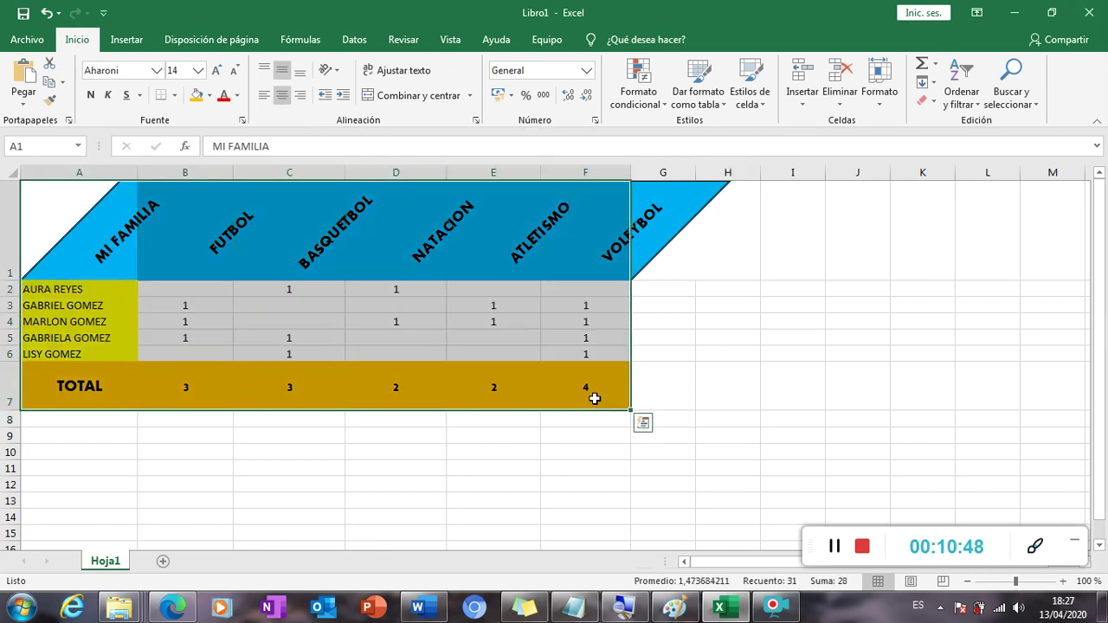
{"action": "left_click", "coordinate": [476, 120]}
{"action": "left_click", "coordinate": [493, 176]}
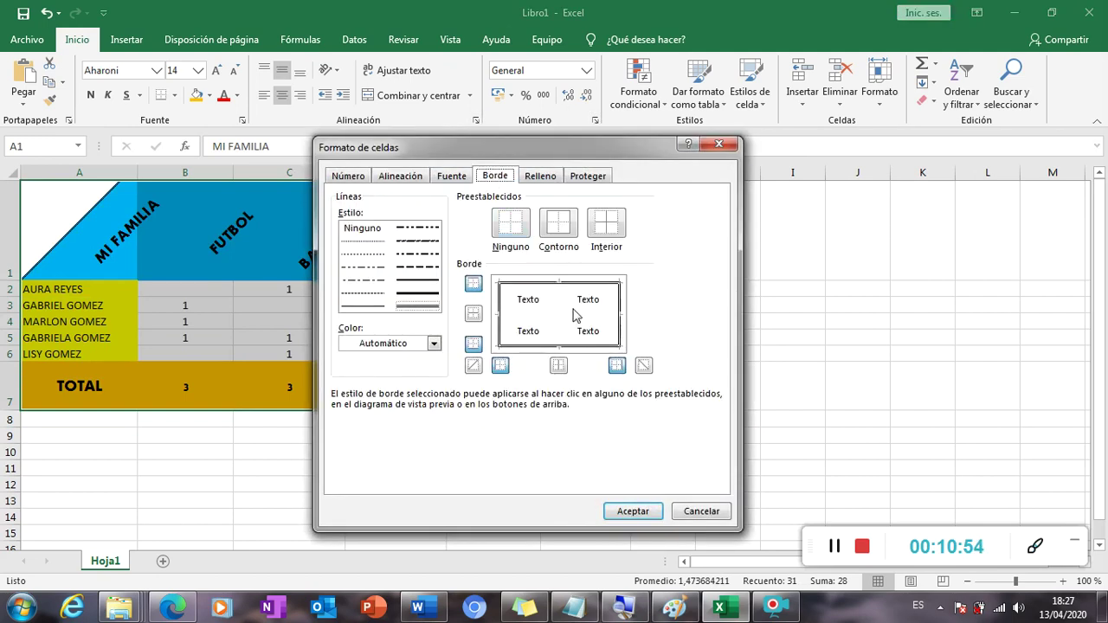
{"action": "left_click", "coordinate": [417, 280]}
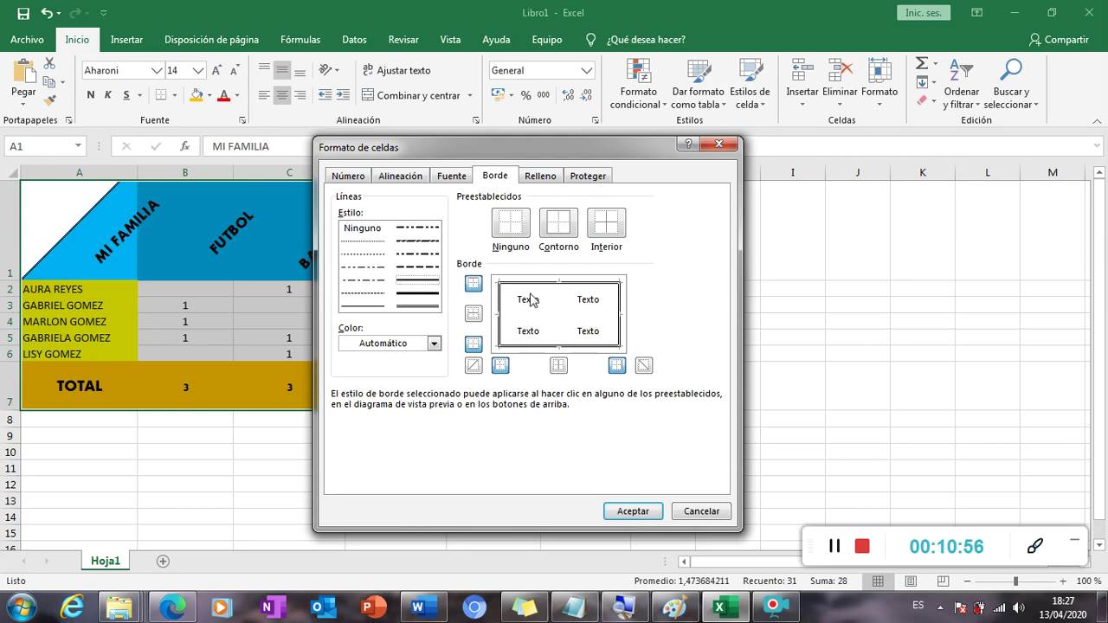
{"action": "left_click", "coordinate": [474, 315]}
{"action": "left_click", "coordinate": [558, 366]}
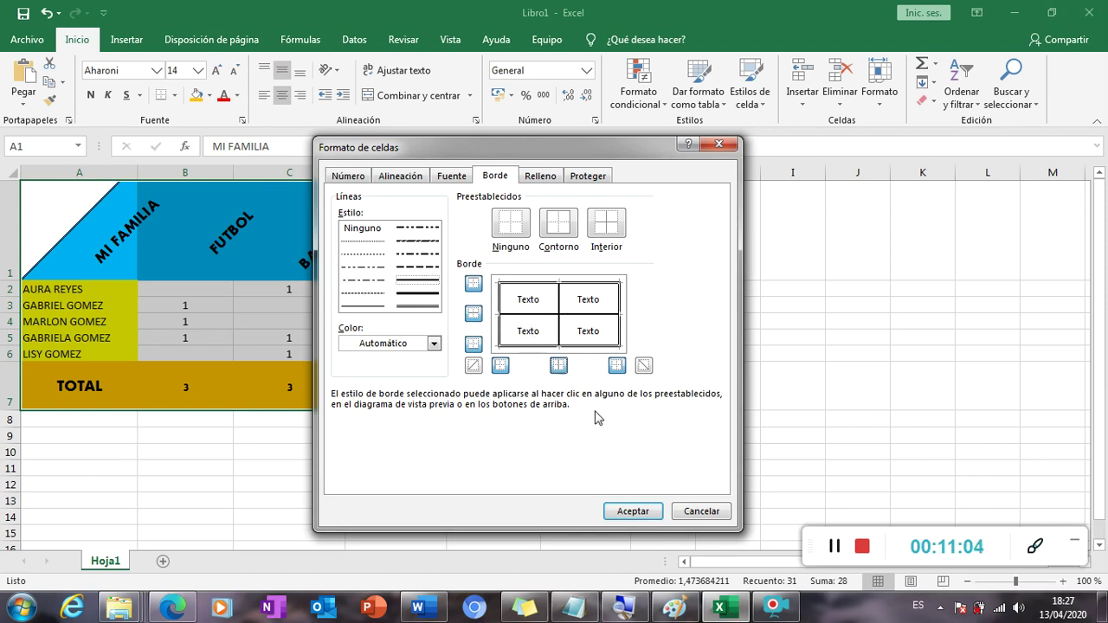
{"action": "left_click", "coordinate": [636, 511]}
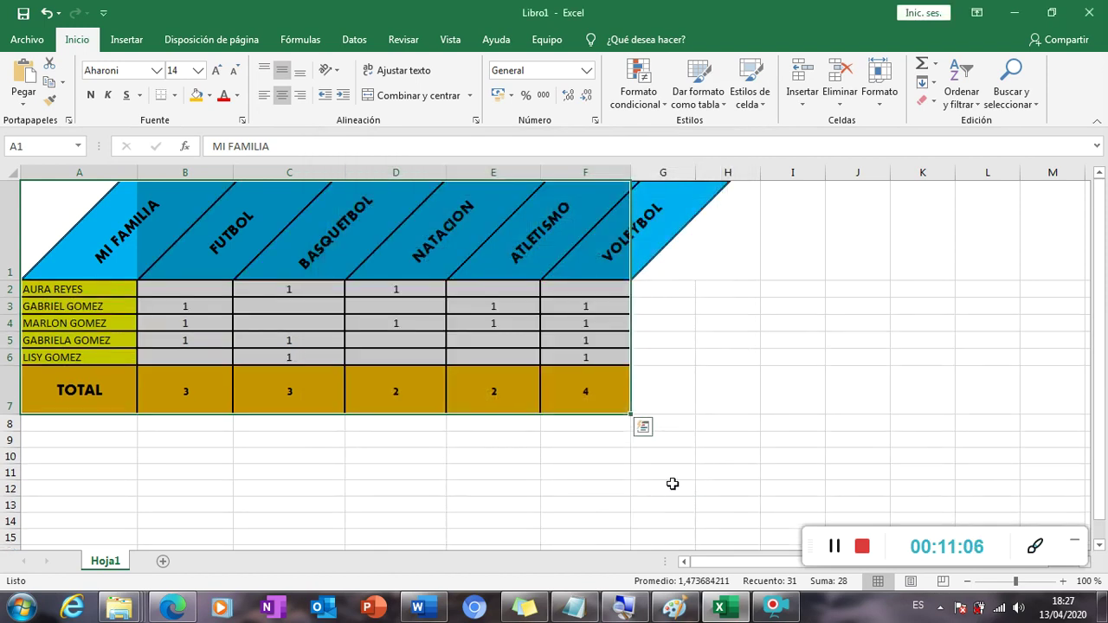
Deselect the table and check the value in F5 and the row 7 totals.
{"action": "left_click", "coordinate": [721, 436]}
{"action": "left_click", "coordinate": [729, 351]}
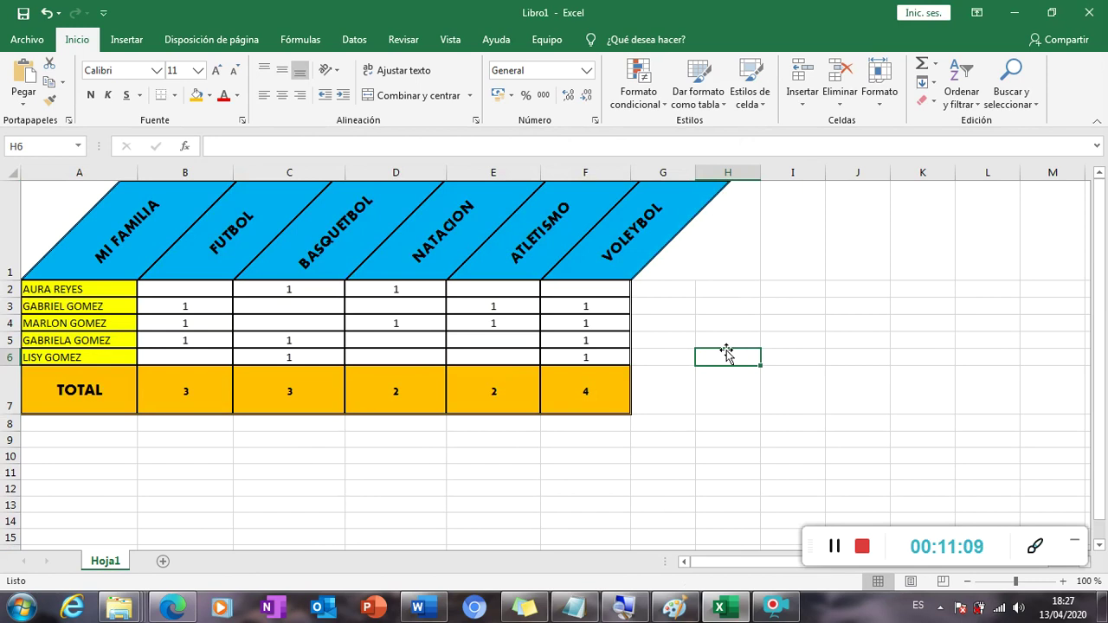
{"action": "left_click", "coordinate": [544, 342]}
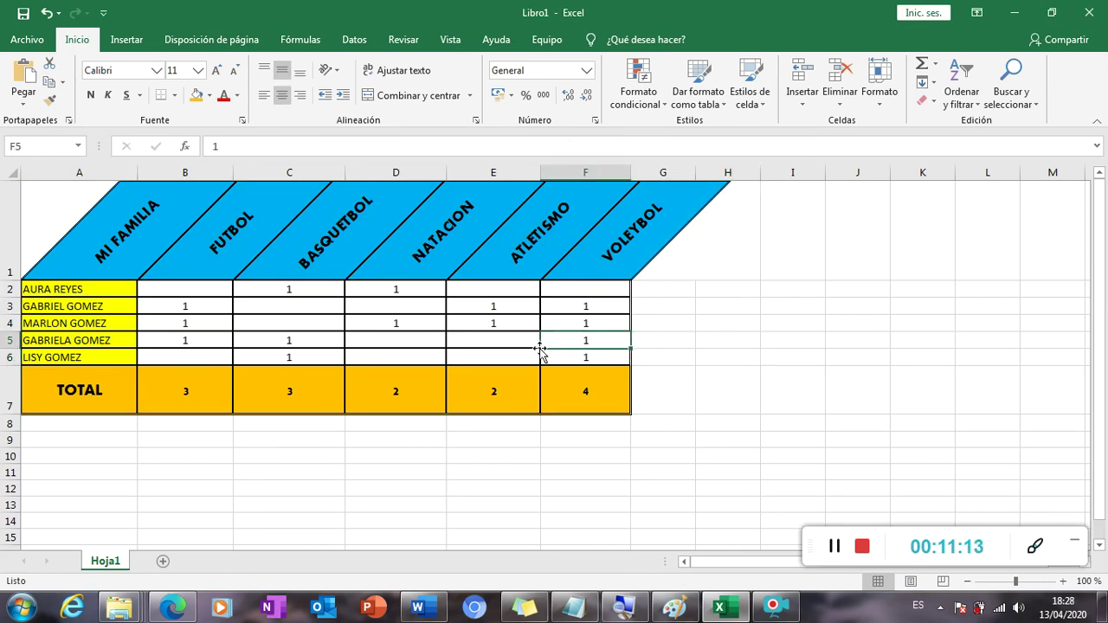
{"action": "left_click", "coordinate": [392, 386]}
{"action": "left_click", "coordinate": [290, 392]}
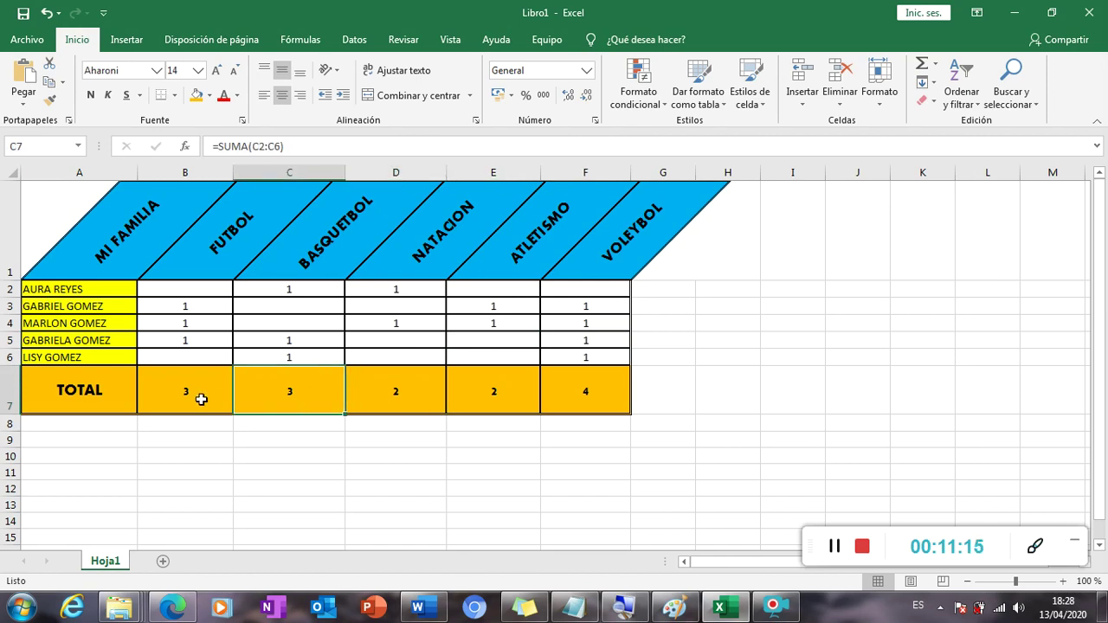
Review the SUMA formulas from B7 through F7, then check C2 and D5.
{"action": "left_click", "coordinate": [200, 395]}
{"action": "key", "text": "Right"}
{"action": "key", "text": "Left"}
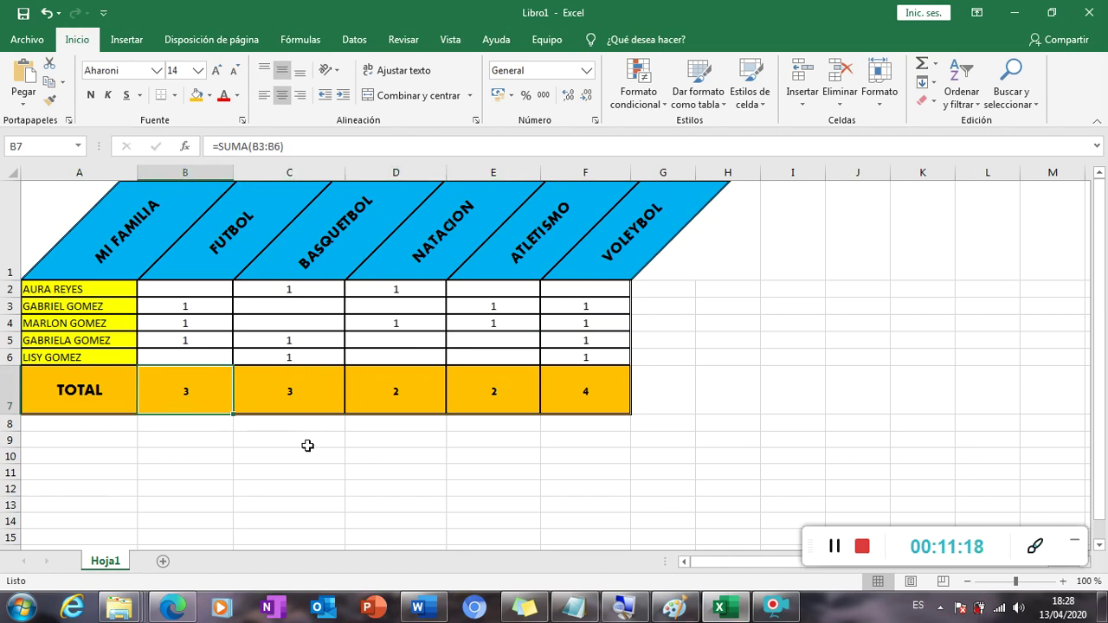
{"action": "key", "text": "Right"}
{"action": "key", "text": "Right"}
{"action": "key", "text": "Right"}
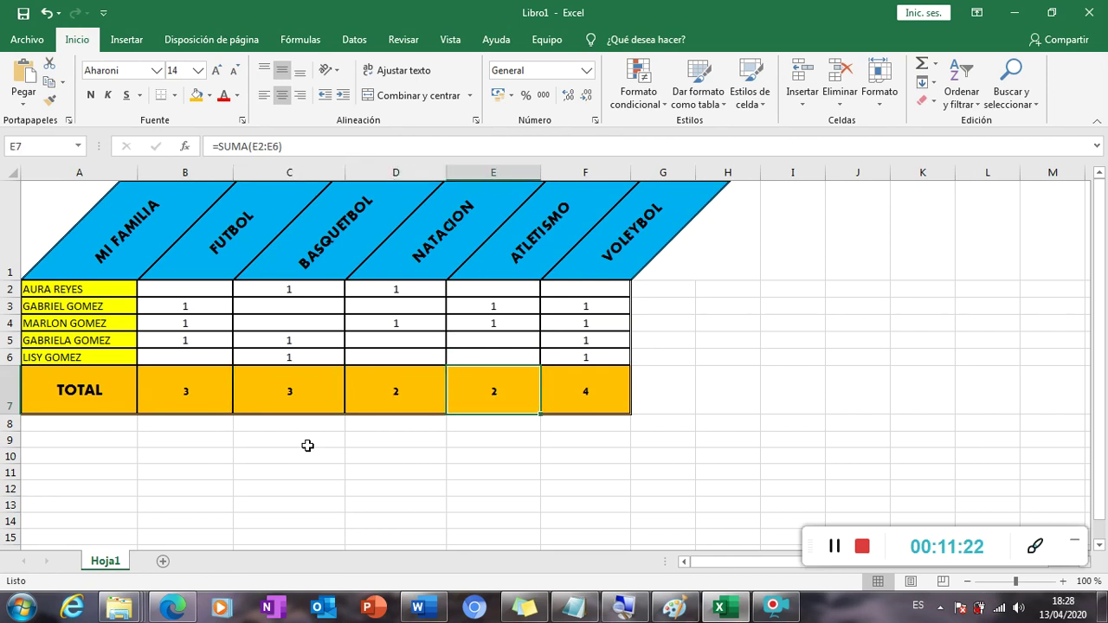
{"action": "key", "text": "Right"}
{"action": "key", "text": "Left"}
{"action": "key", "text": "Right"}
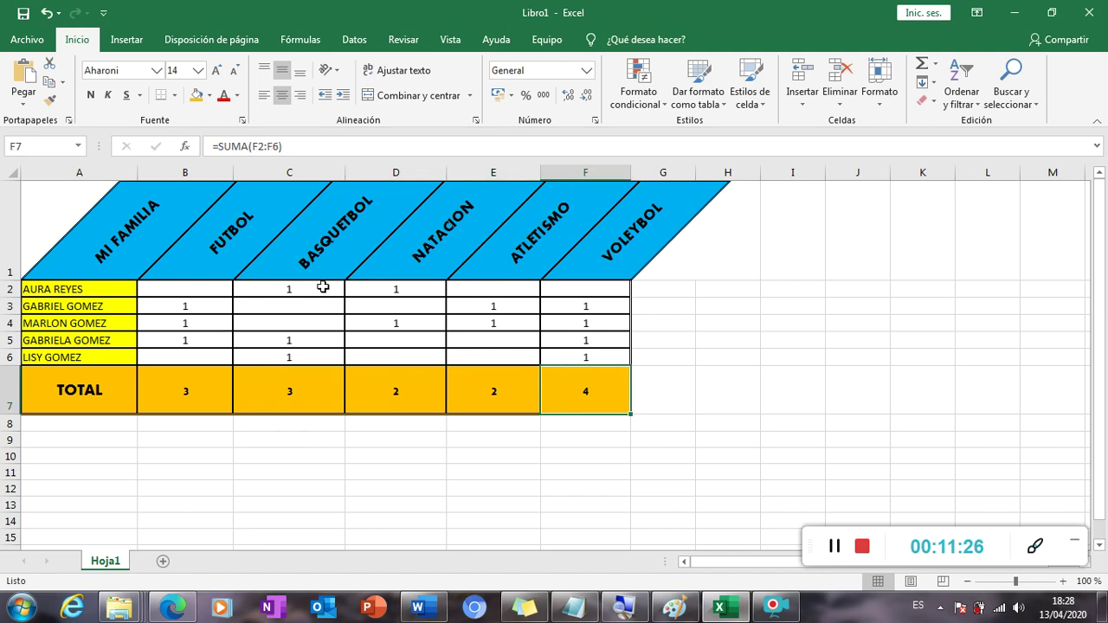
{"action": "left_click", "coordinate": [323, 286]}
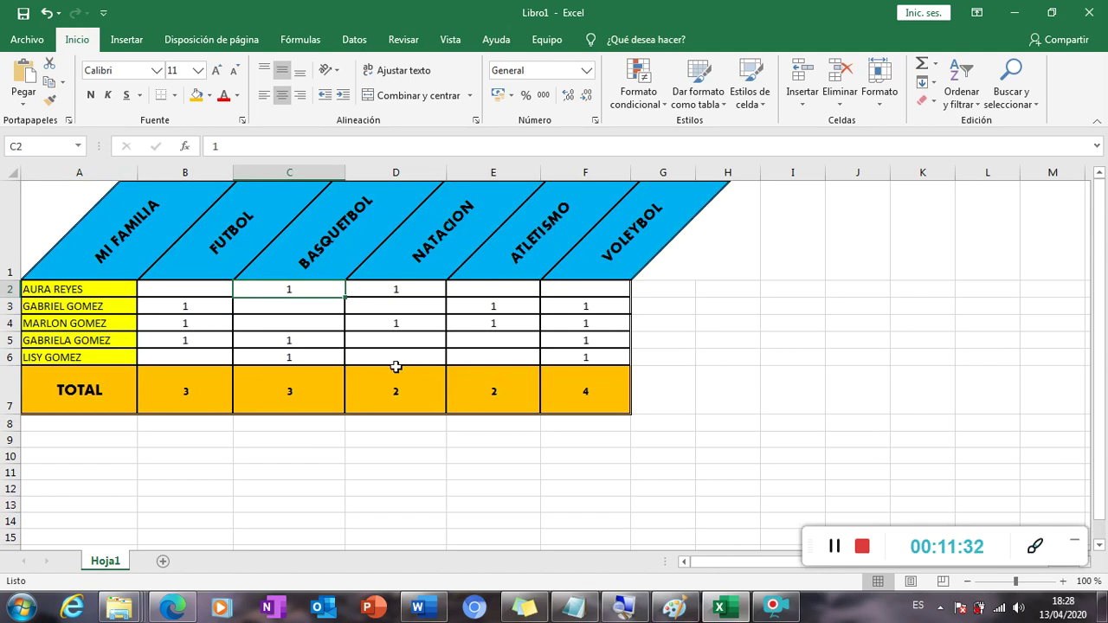
{"action": "left_click", "coordinate": [385, 344]}
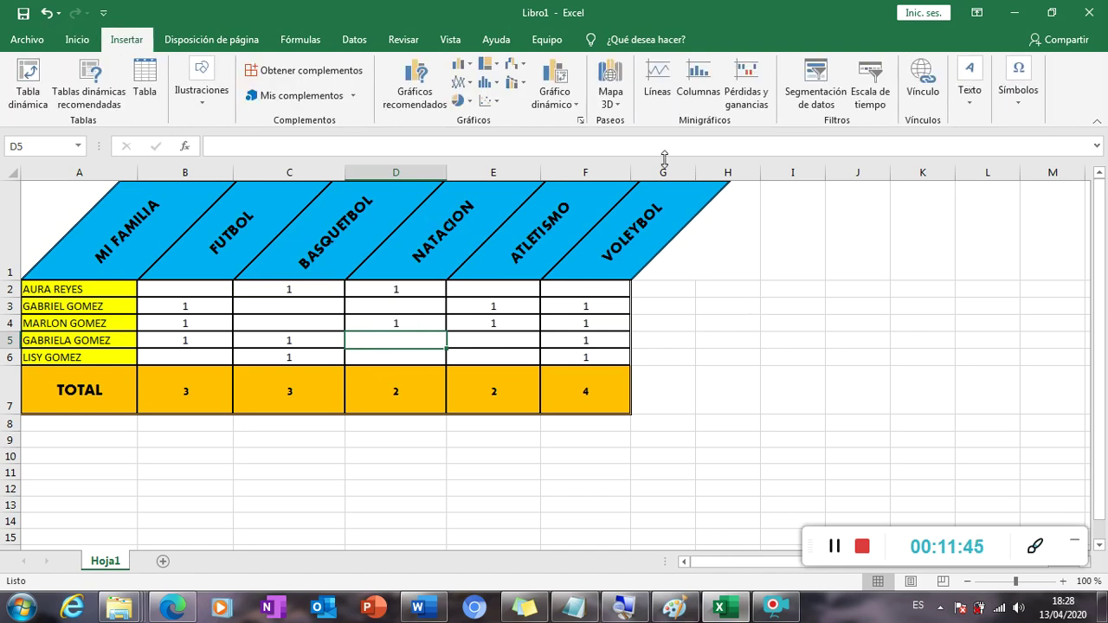
Draw a text box beside the table and type 'VAN A REALIZAR UN CUADRO SIMILIAR CON…'.
{"action": "left_click", "coordinate": [969, 96]}
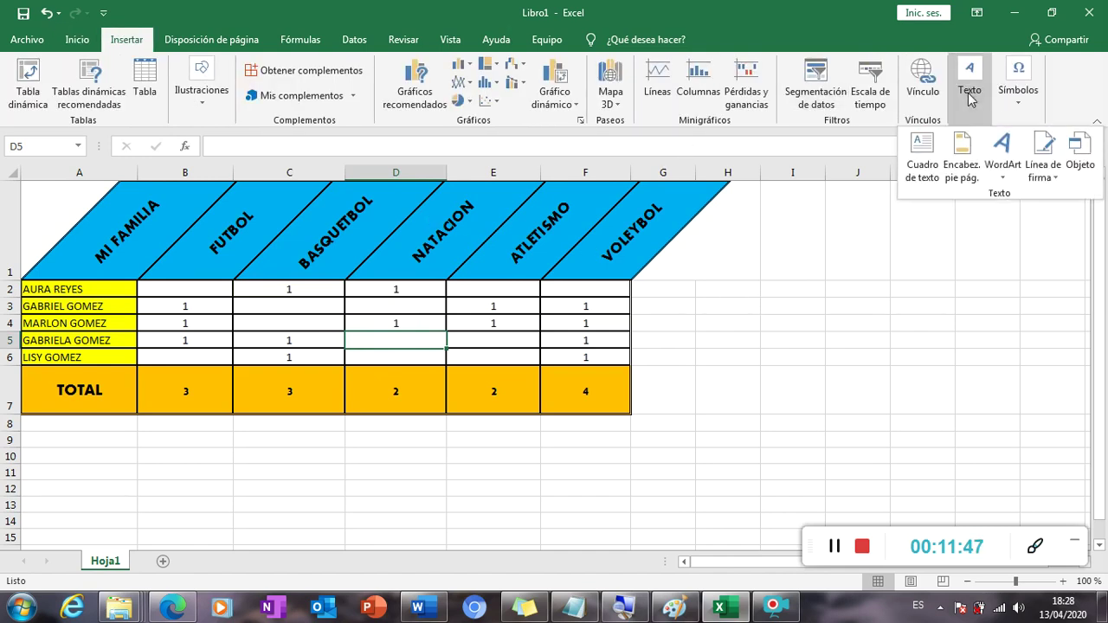
{"action": "left_click", "coordinate": [923, 161]}
{"action": "left_click_drag", "start_coordinate": [689, 274], "coordinate": [1036, 448]}
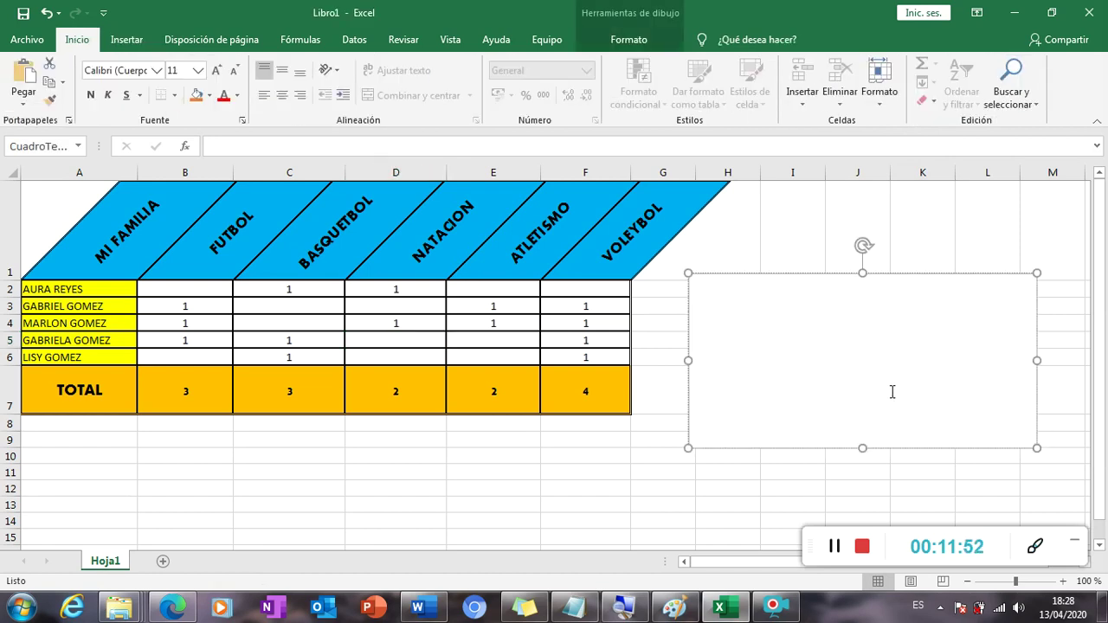
{"action": "type", "text": "VAN A REALIZAR UN "}
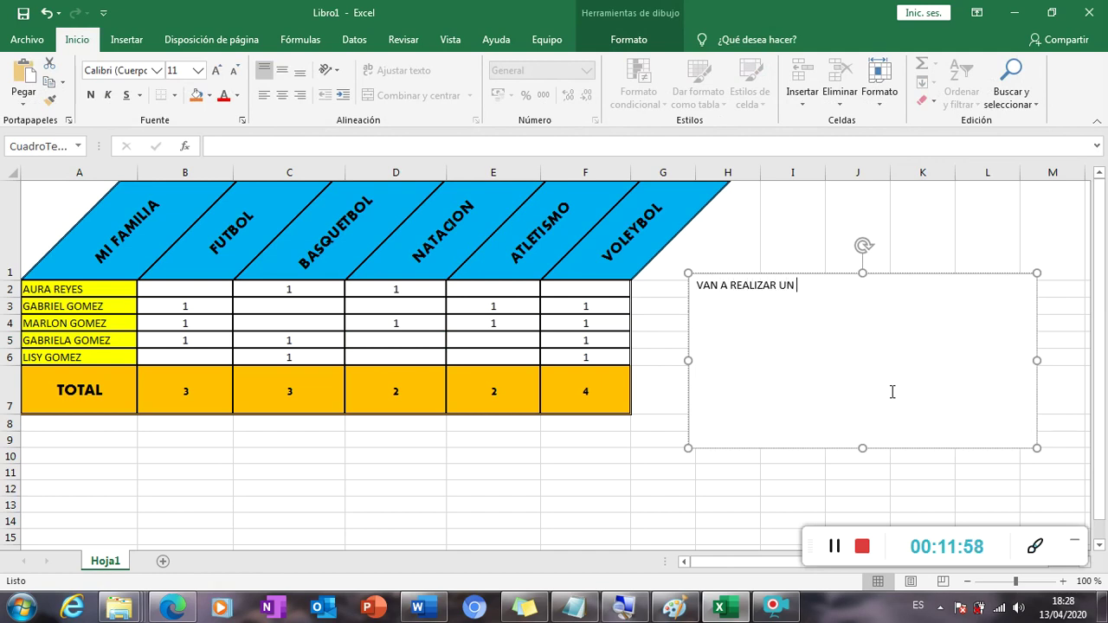
{"action": "type", "text": "CUADRO"}
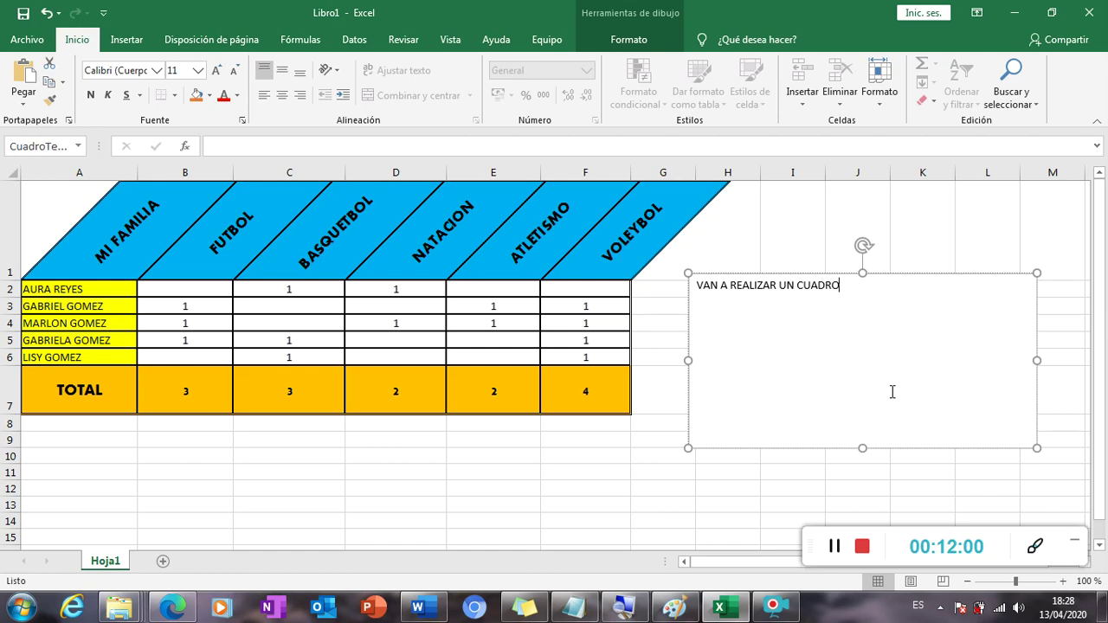
{"action": "type", "text": " SIMILIAR"}
{"action": "type", "text": "CON"}
{"action": "type", "text": " EL"}
{"action": "key", "text": "BackSpace"}
{"action": "key", "text": "BackSpace"}
{"action": "type", "text": "N"}
{"action": "key", "text": "BackSpace"}
Finish the text with 'UNA ENCUENTA CUALITATIVA CON SUS COMPAÑEROS DE CLASES.' and adjust line breaks.
{"action": "type", "text": "UN"}
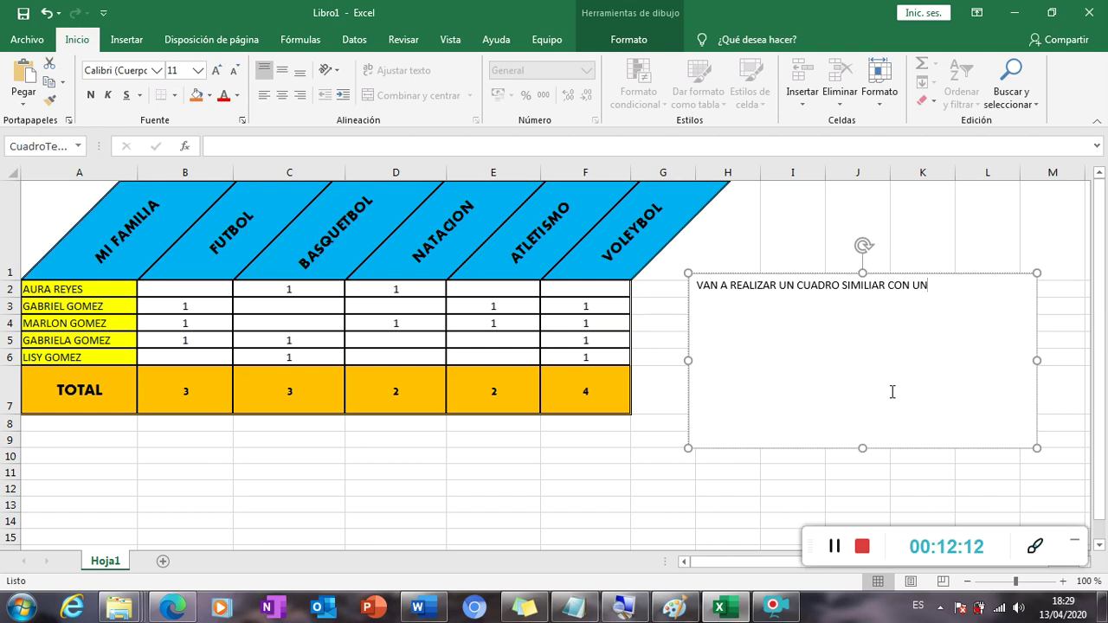
{"action": "type", "text": "A ENCUENTA CUALITATI"}
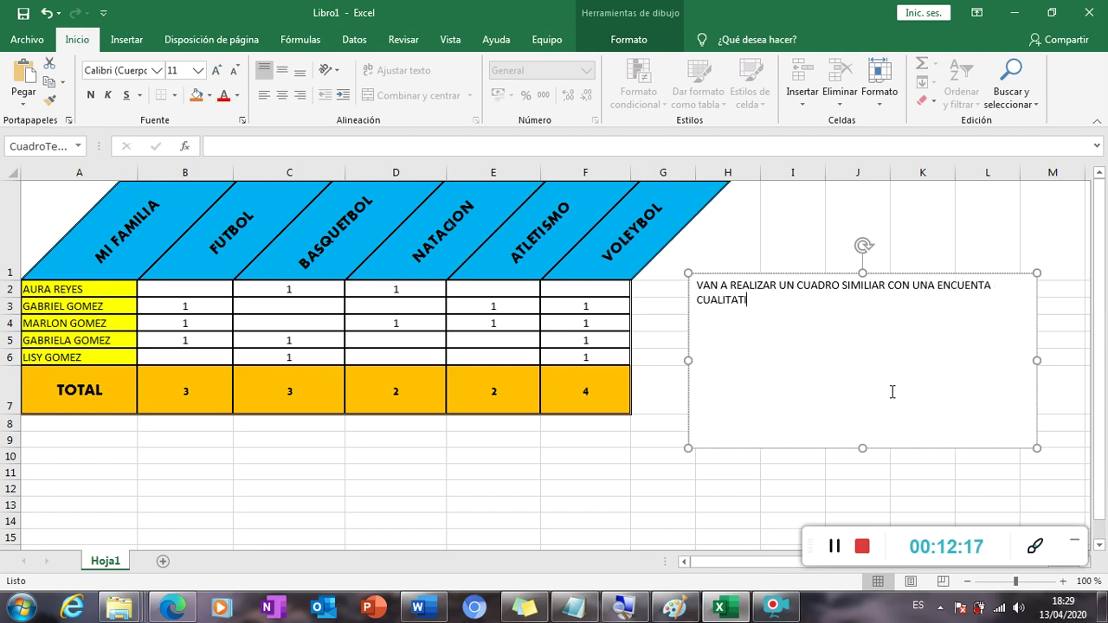
{"action": "type", "text": "VA CON SUS EST"}
{"action": "key", "text": "BackSpace"}
{"action": "key", "text": "BackSpace"}
{"action": "key", "text": "BackSpace"}
{"action": "type", "text": "CO"}
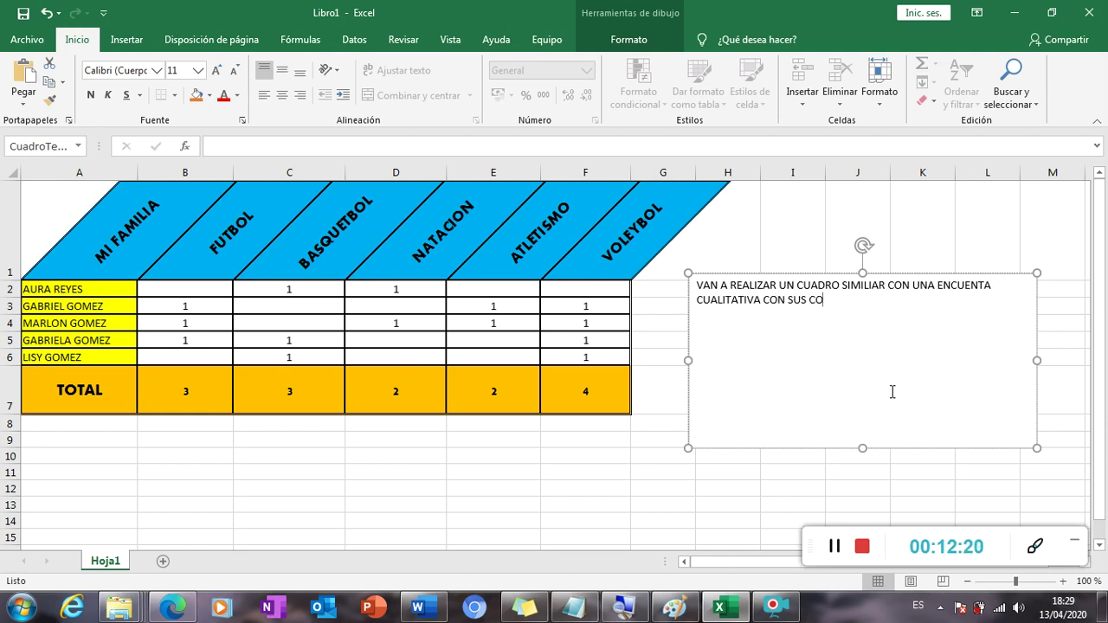
{"action": "type", "text": "MPAÑEROS DE CLASES."}
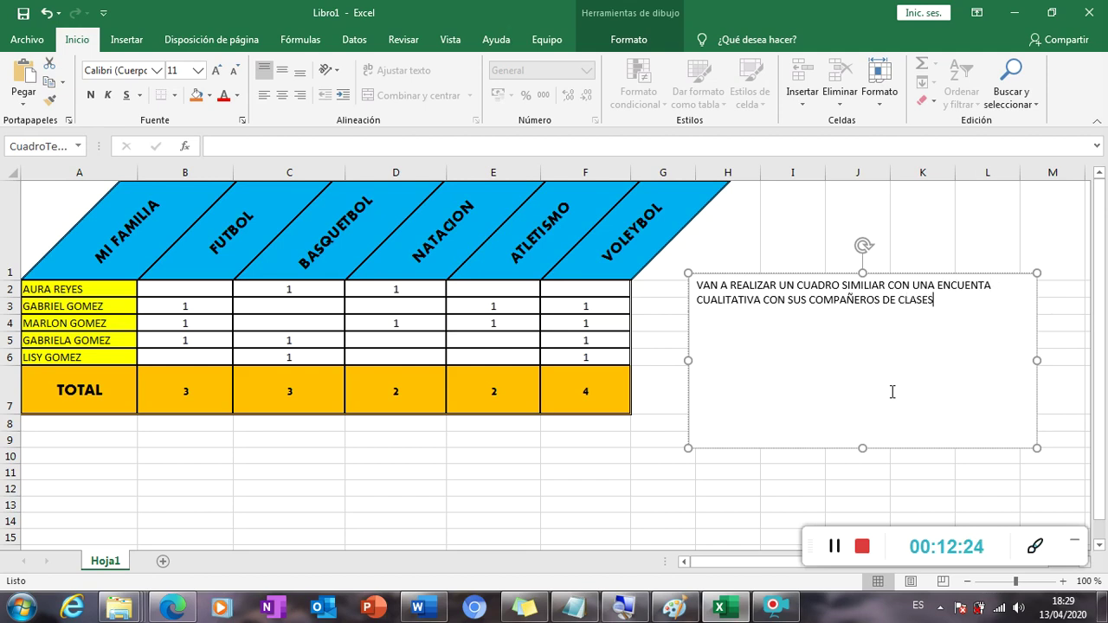
{"action": "key", "text": "Return"}
{"action": "key", "text": "Return"}
{"action": "key", "text": "BackSpace"}
{"action": "key", "text": "Return"}
{"action": "key", "text": "BackSpace"}
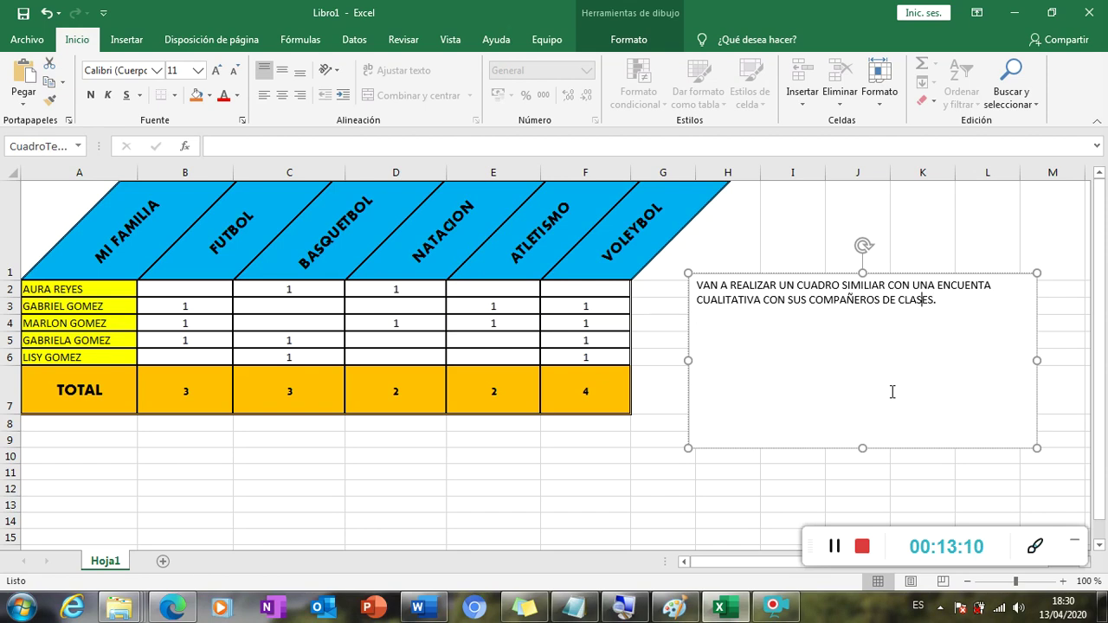
Leave the text box and try selecting the names A2:A6 and scores B2:F6.
{"action": "left_click", "coordinate": [389, 321]}
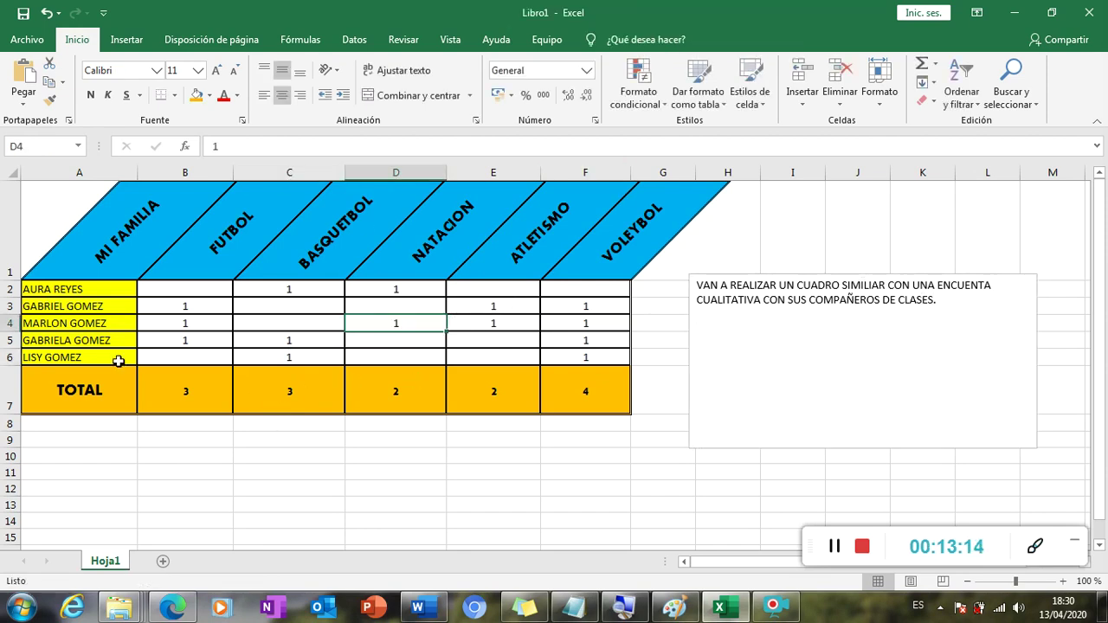
{"action": "left_click_drag", "start_coordinate": [87, 288], "coordinate": [87, 355]}
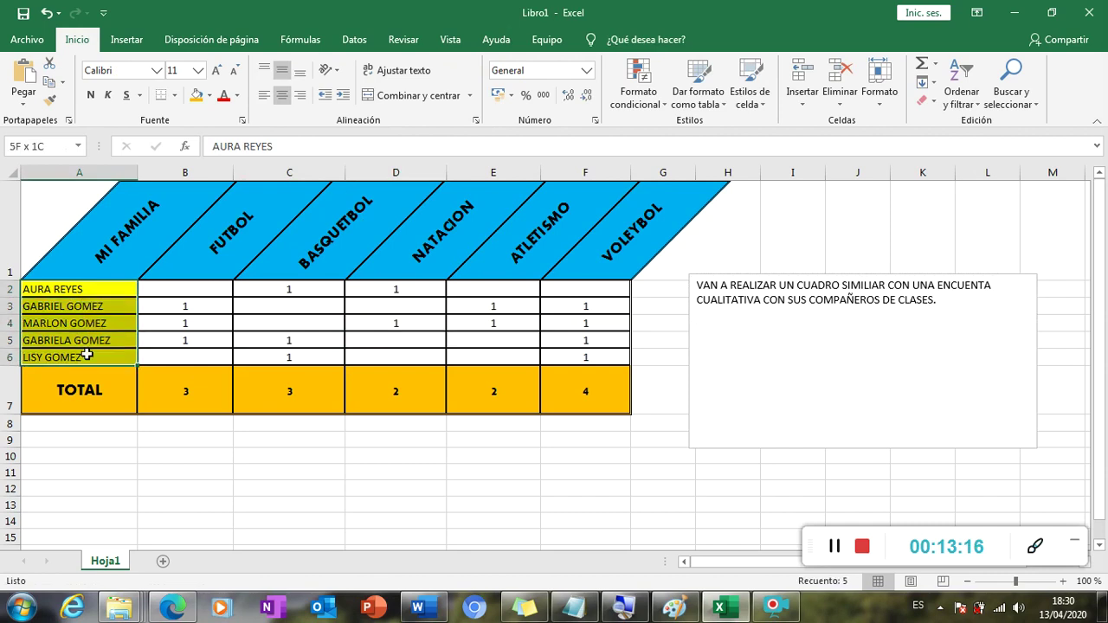
{"action": "left_click", "coordinate": [87, 340]}
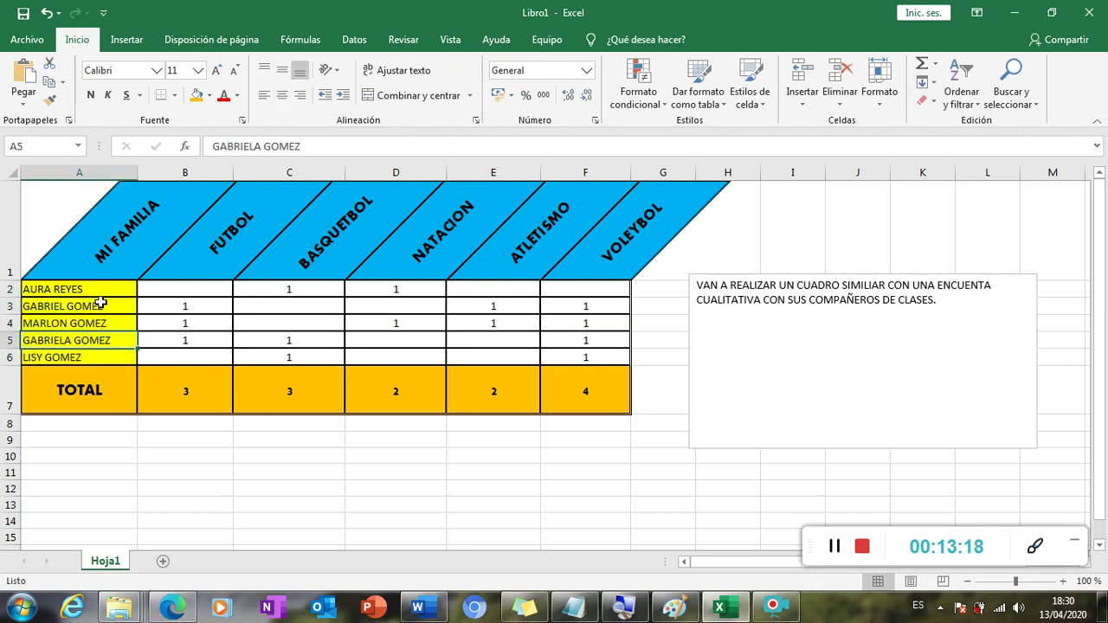
{"action": "left_click_drag", "start_coordinate": [104, 287], "coordinate": [102, 360]}
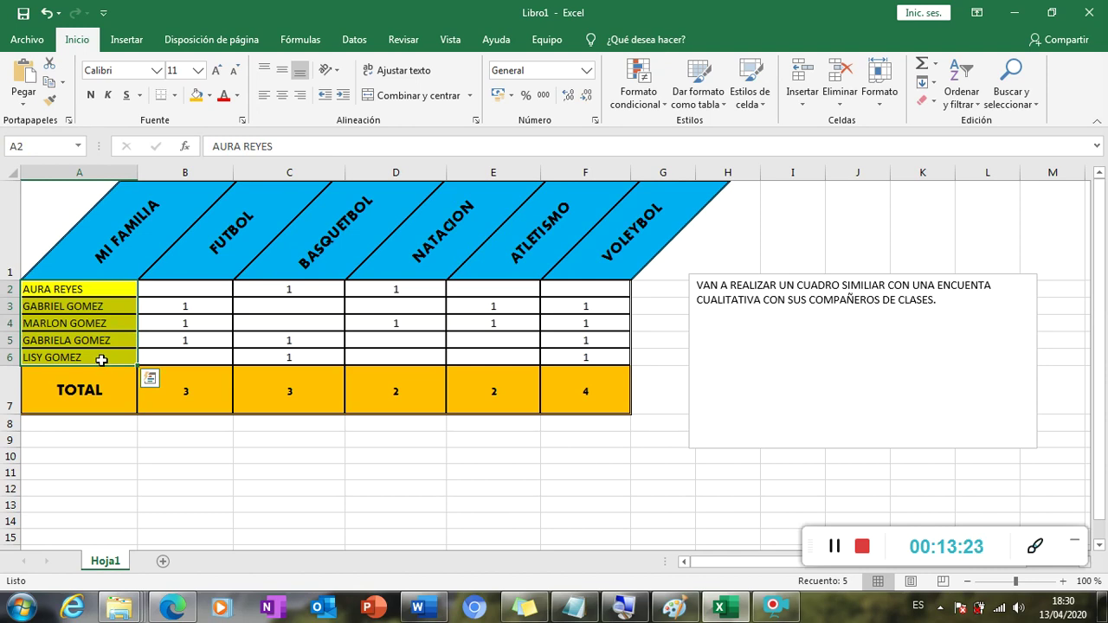
{"action": "left_click", "coordinate": [104, 338]}
{"action": "left_click_drag", "start_coordinate": [130, 291], "coordinate": [130, 351]}
{"action": "left_click_drag", "start_coordinate": [185, 288], "coordinate": [574, 354]}
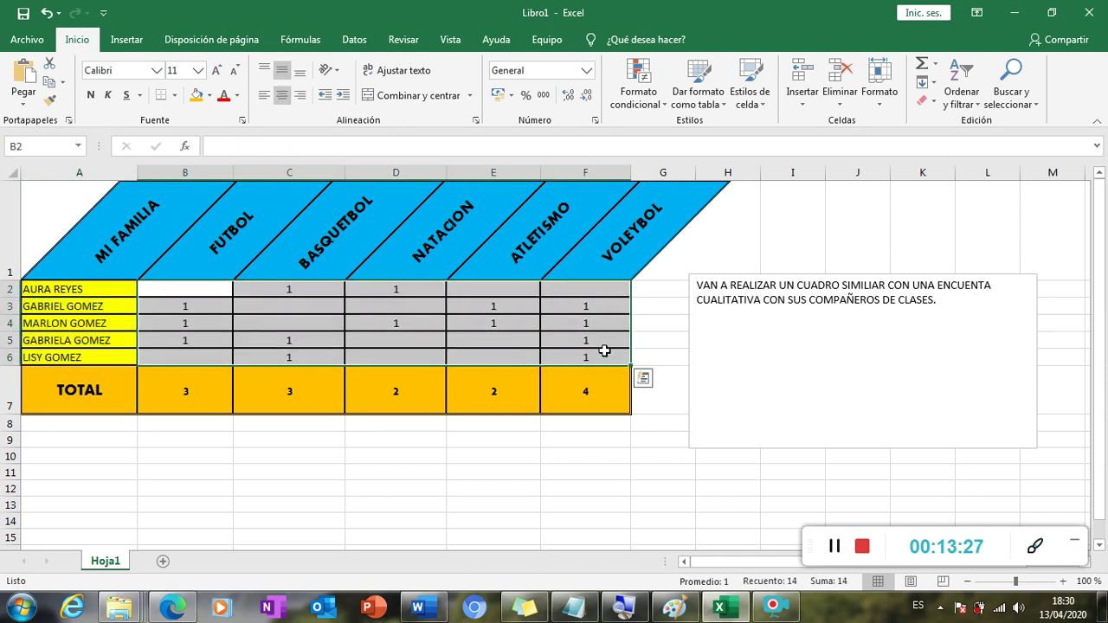
{"action": "left_click", "coordinate": [598, 343]}
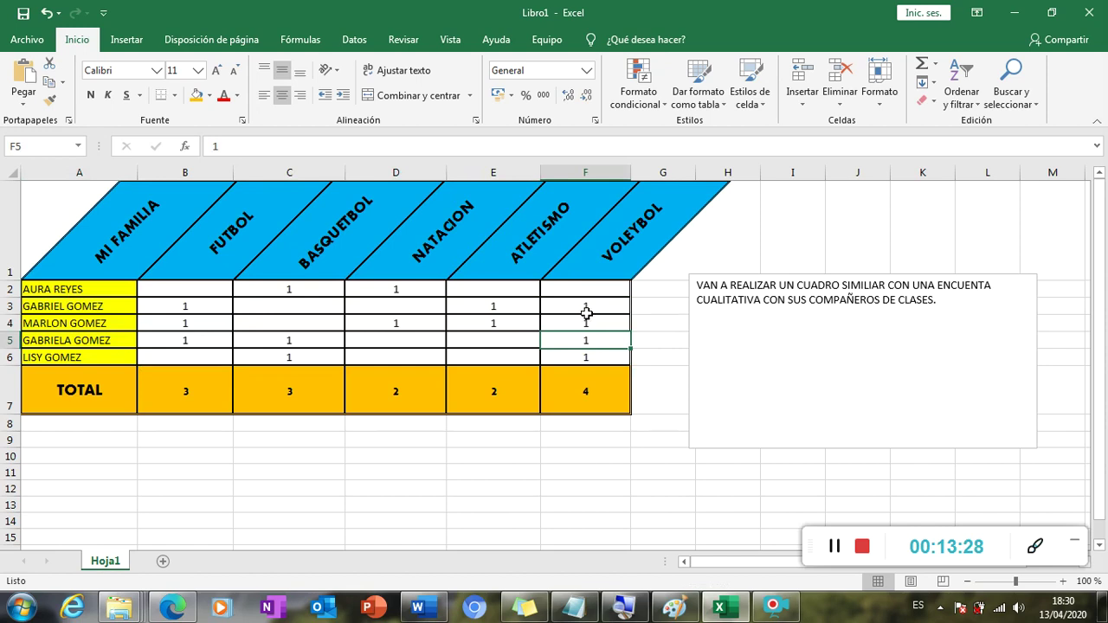
Check the FUTBOL, BASQUETBOL, NATACION and VOLEYBOL total formulas and reselect the table.
{"action": "left_click", "coordinate": [226, 391]}
{"action": "left_click", "coordinate": [288, 390]}
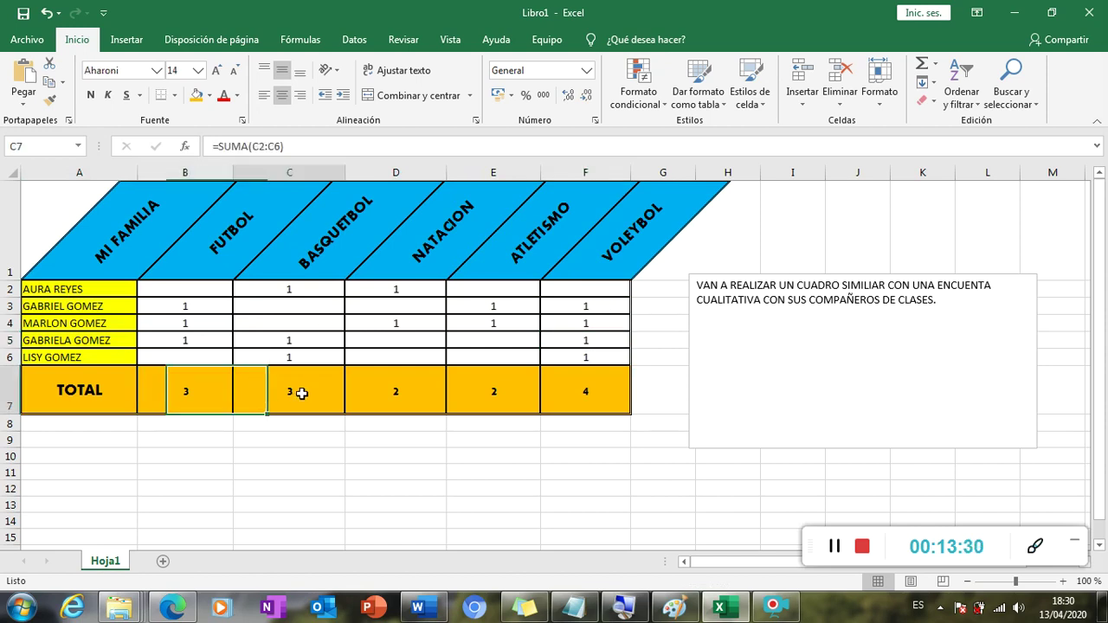
{"action": "left_click", "coordinate": [397, 387]}
{"action": "left_click", "coordinate": [557, 394]}
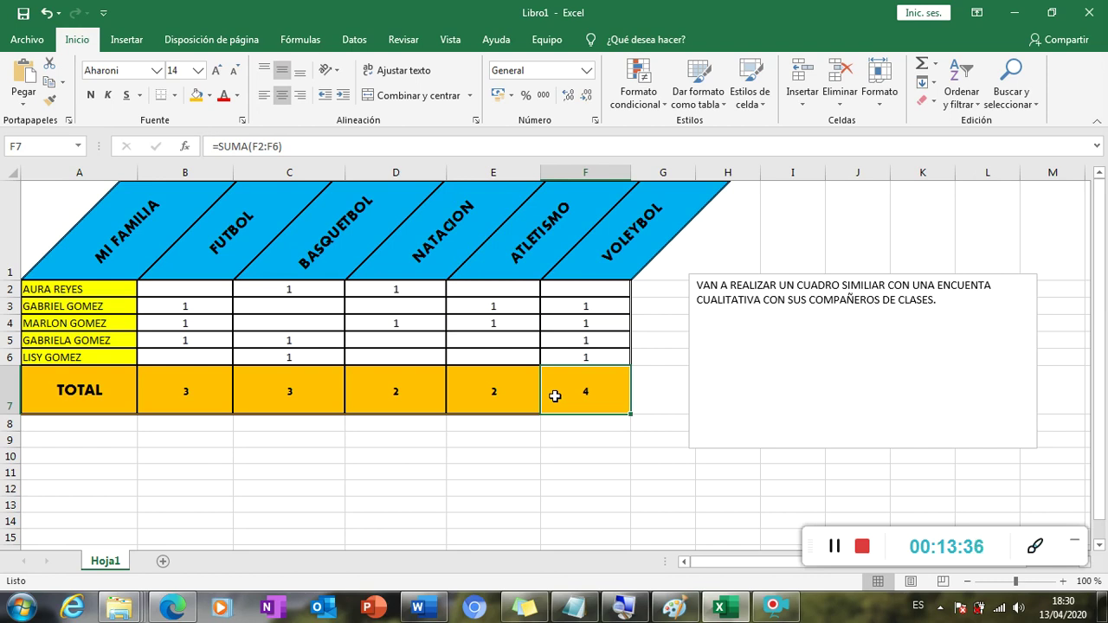
{"action": "left_click_drag", "start_coordinate": [86, 207], "coordinate": [638, 407]}
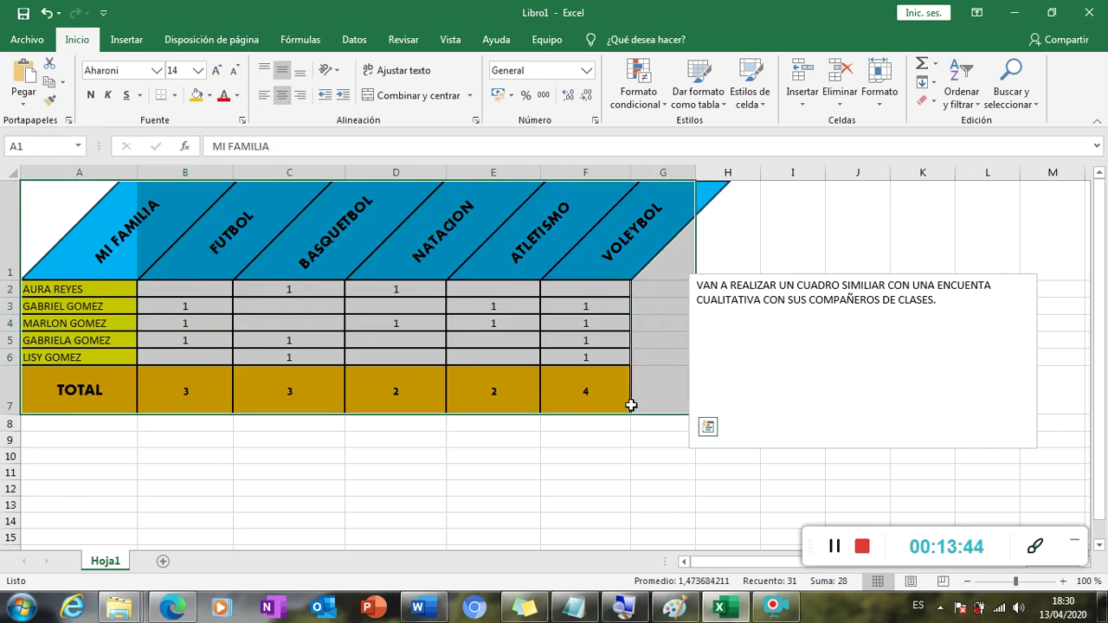
{"action": "left_click", "coordinate": [599, 422]}
{"action": "left_click_drag", "start_coordinate": [61, 213], "coordinate": [606, 408]}
{"action": "left_click", "coordinate": [606, 407]}
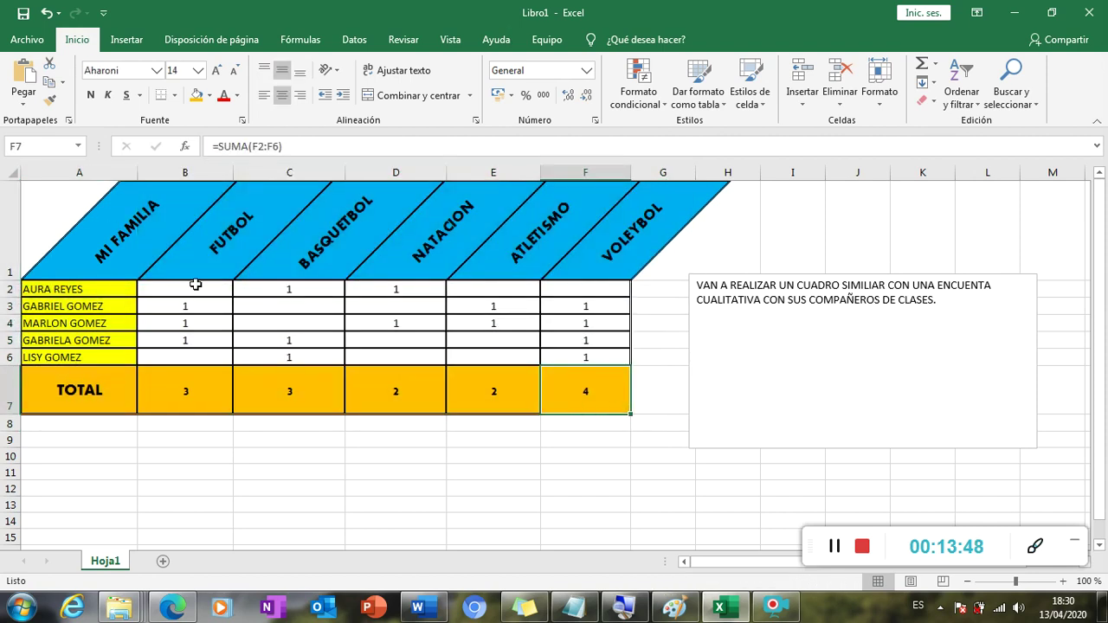
Select the family names A2:A6 and make them bold.
{"action": "left_click", "coordinate": [112, 251]}
{"action": "left_click", "coordinate": [160, 249]}
{"action": "left_click", "coordinate": [118, 303]}
{"action": "left_click", "coordinate": [88, 352]}
{"action": "left_click_drag", "start_coordinate": [99, 287], "coordinate": [98, 356]}
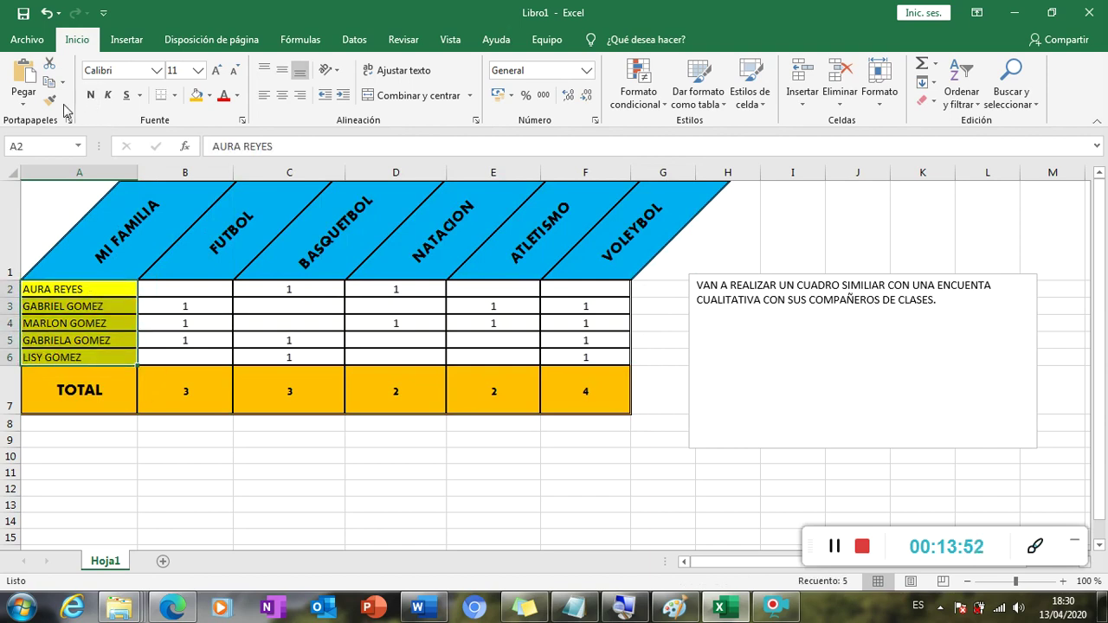
{"action": "left_click", "coordinate": [90, 96]}
{"action": "left_click", "coordinate": [176, 321]}
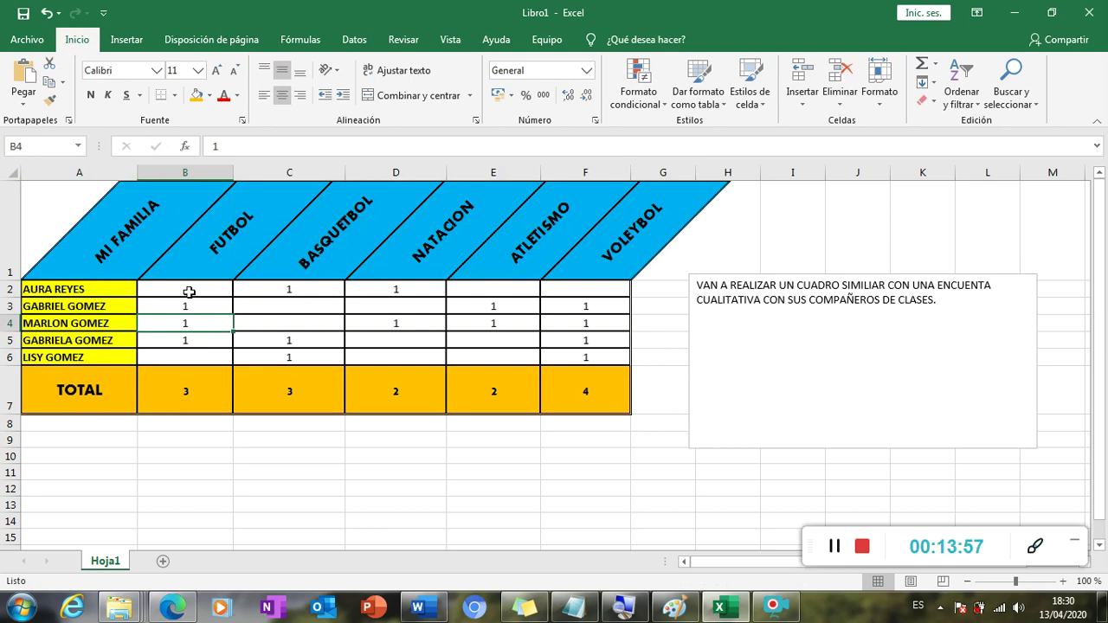
Check the NATACION total, select the TOTAL row A7:F7 and look over the header cells.
{"action": "left_click", "coordinate": [363, 372]}
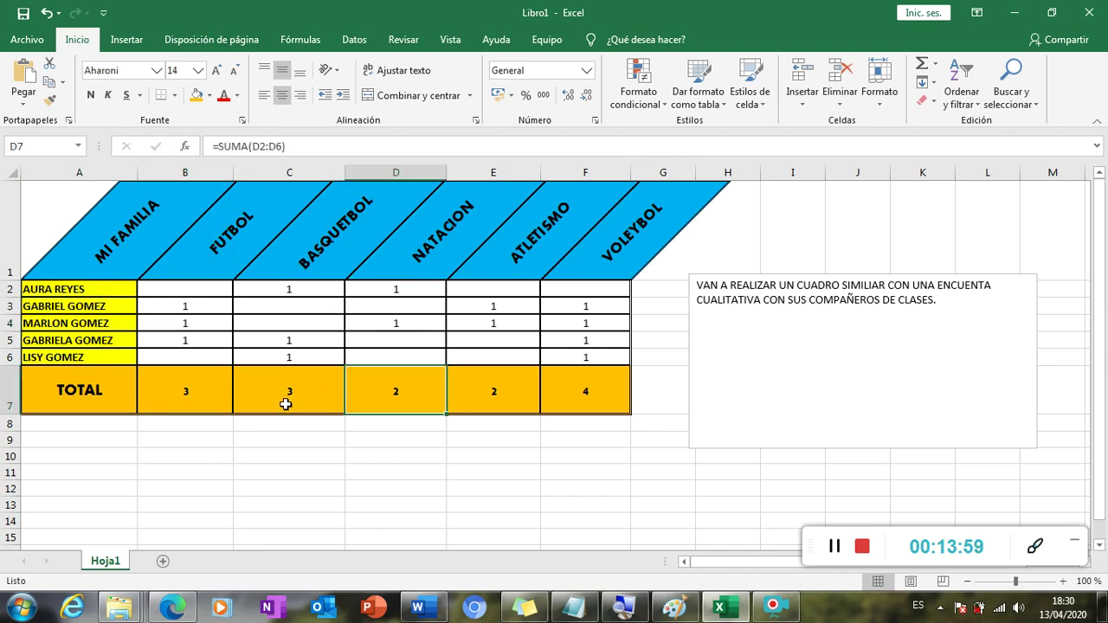
{"action": "left_click_drag", "start_coordinate": [104, 396], "coordinate": [586, 408]}
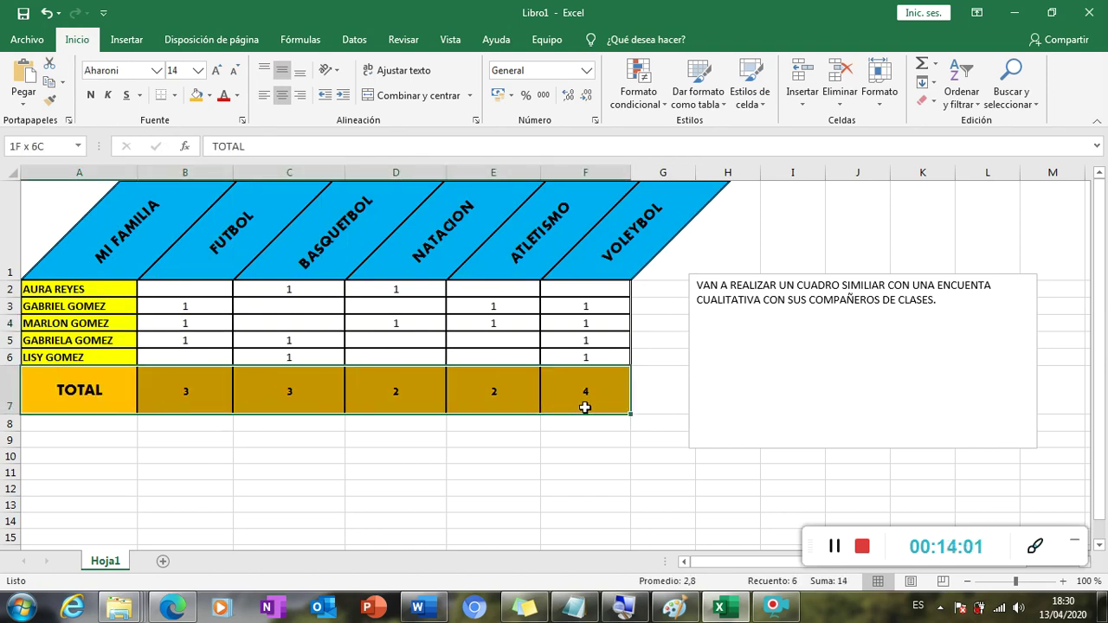
{"action": "left_click", "coordinate": [613, 249]}
{"action": "left_click", "coordinate": [657, 227]}
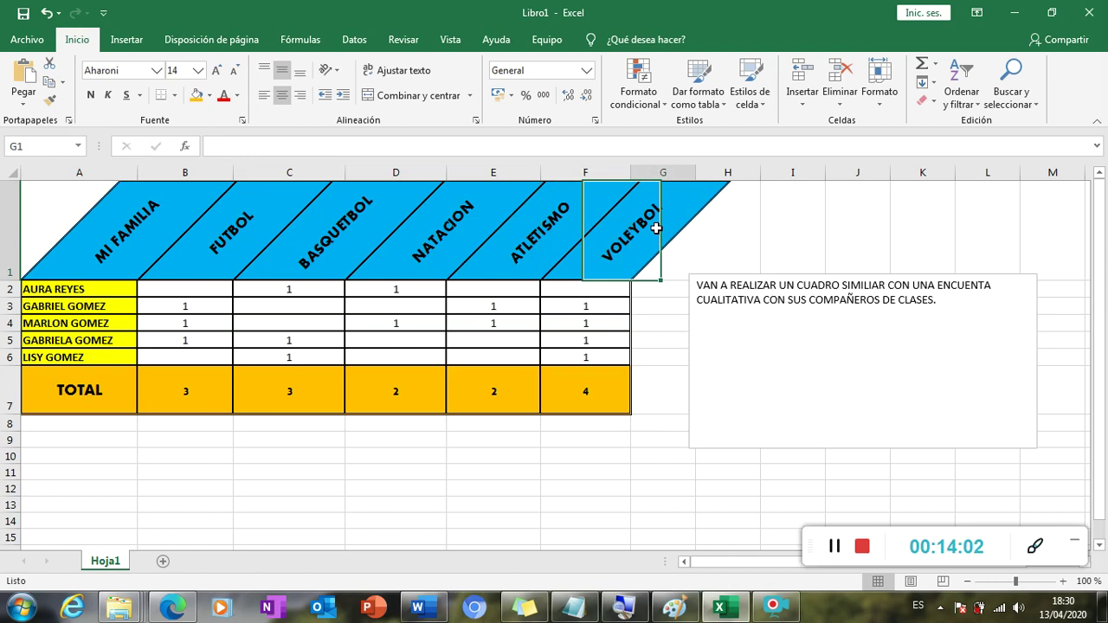
{"action": "left_click", "coordinate": [454, 265]}
{"action": "left_click", "coordinate": [377, 329]}
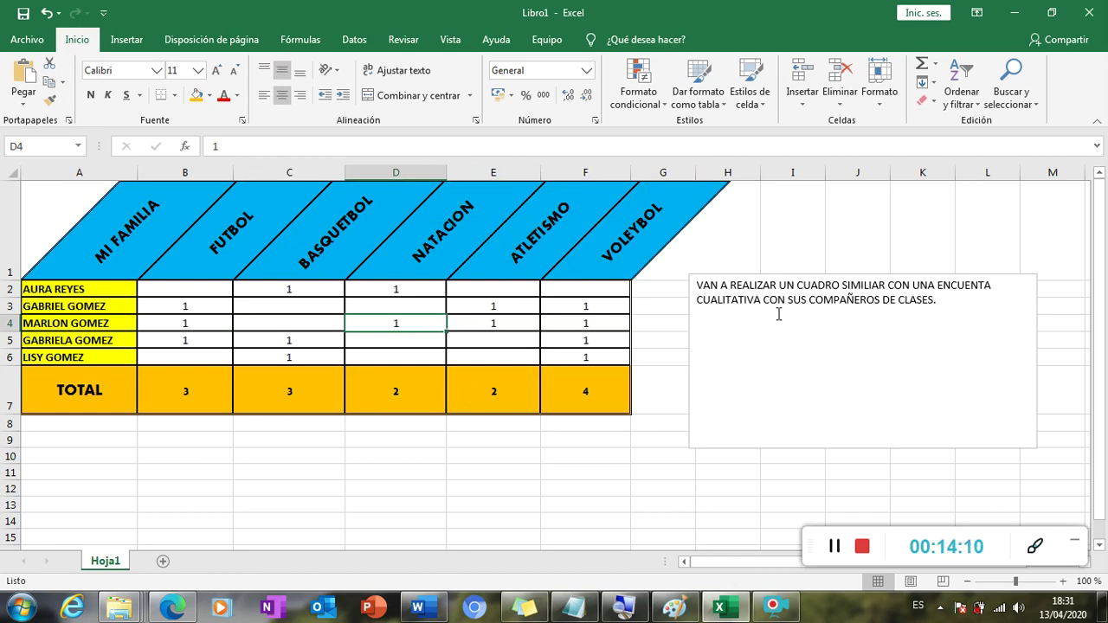
{"action": "left_click", "coordinate": [397, 307]}
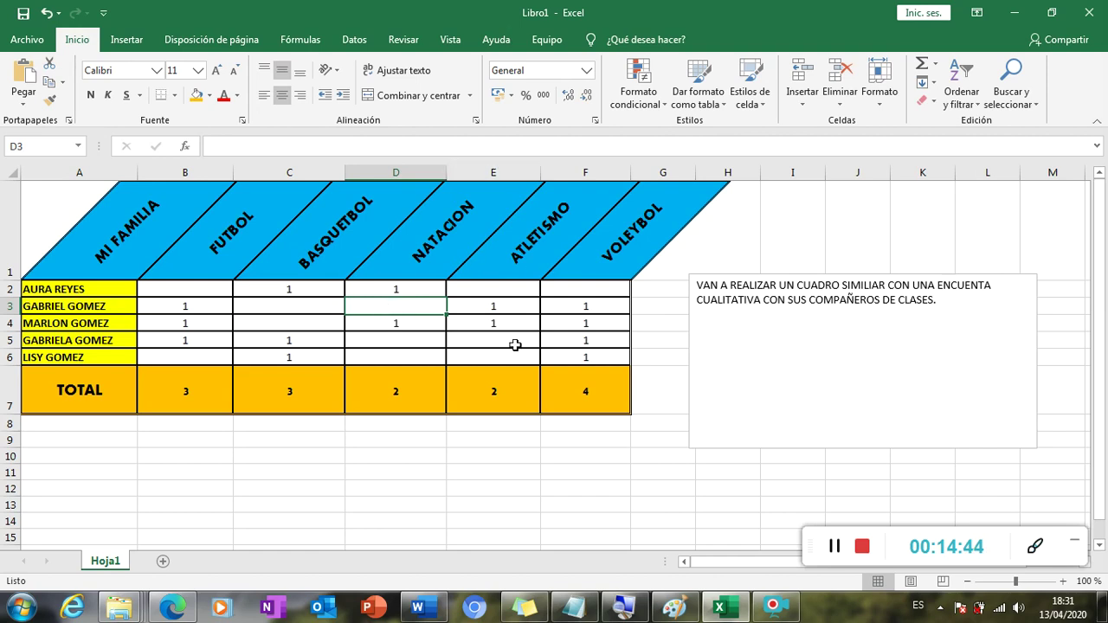
{"action": "left_click_drag", "start_coordinate": [1020, 542], "coordinate": [951, 495]}
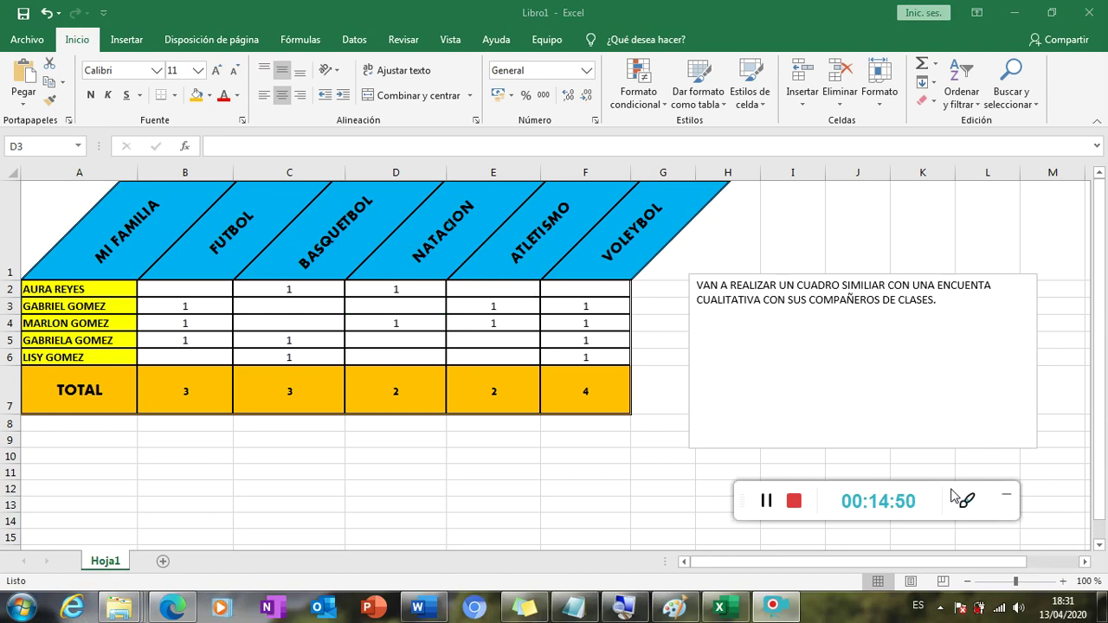
{"action": "left_click_drag", "start_coordinate": [952, 493], "coordinate": [941, 497]}
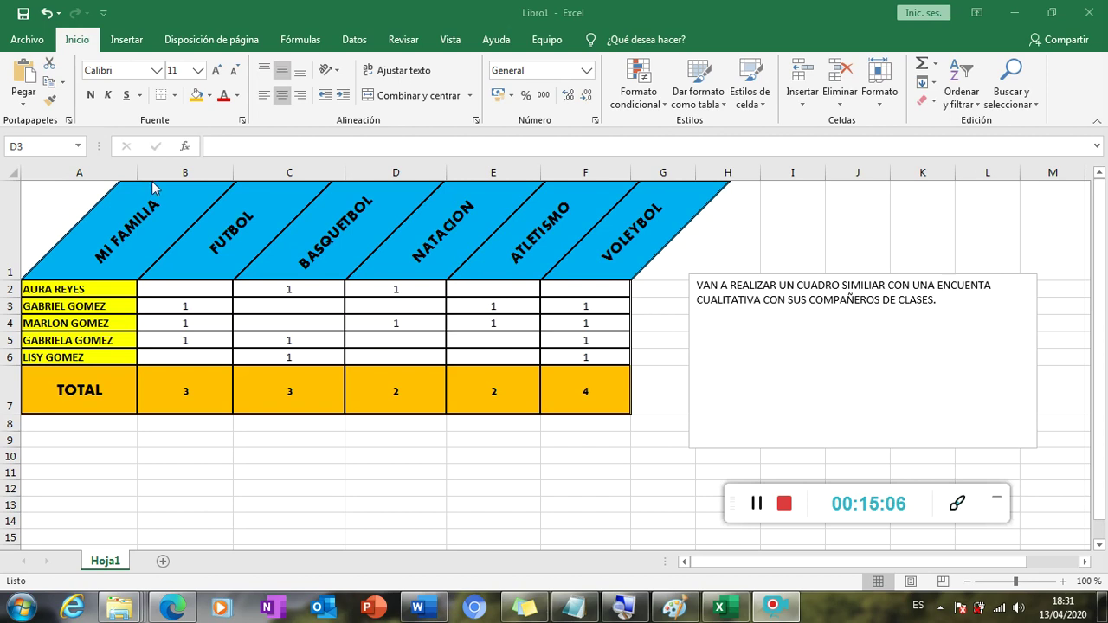
{"action": "left_click_drag", "start_coordinate": [116, 237], "coordinate": [566, 388]}
{"action": "left_click", "coordinate": [511, 381]}
{"action": "left_click_drag", "start_coordinate": [94, 294], "coordinate": [571, 389]}
{"action": "left_click", "coordinate": [227, 389]}
{"action": "left_click", "coordinate": [255, 392]}
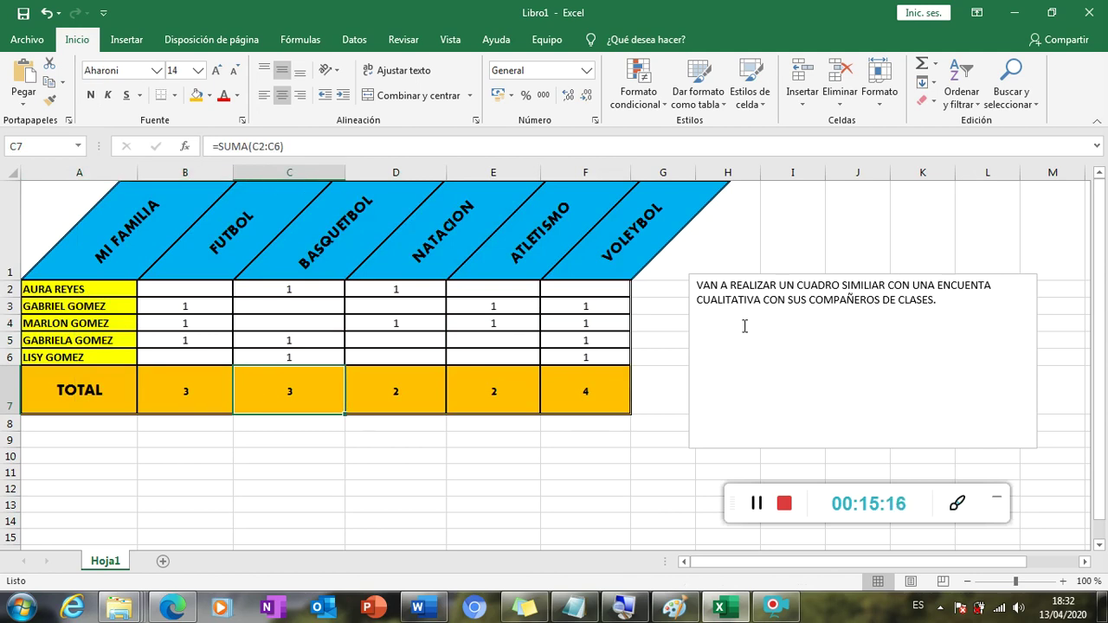
{"action": "left_click_drag", "start_coordinate": [294, 265], "coordinate": [636, 376]}
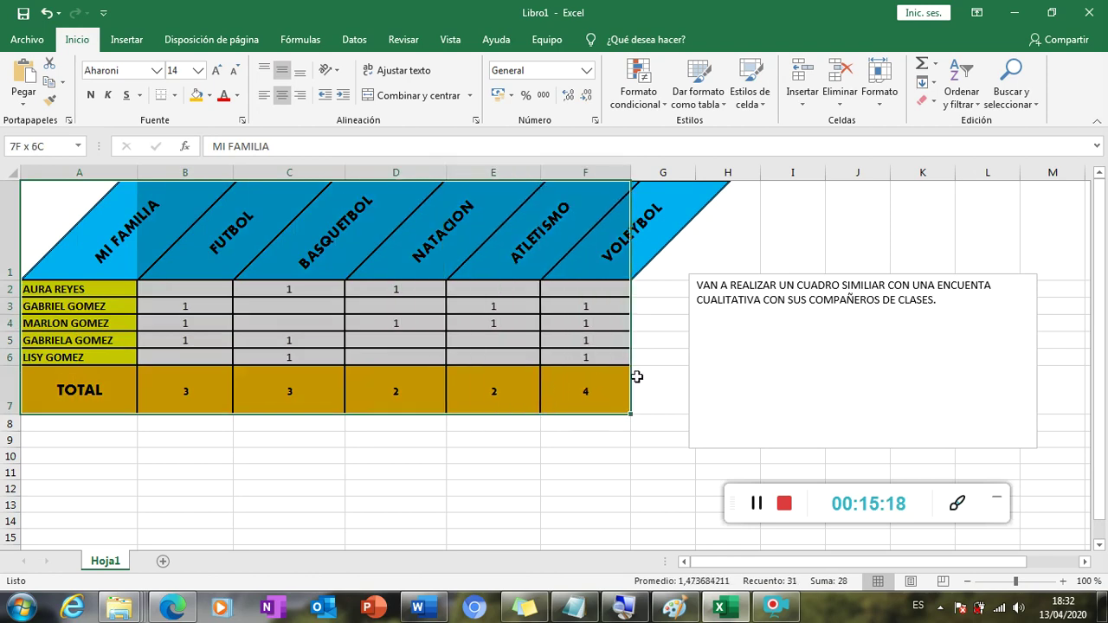
{"action": "left_click", "coordinate": [636, 387]}
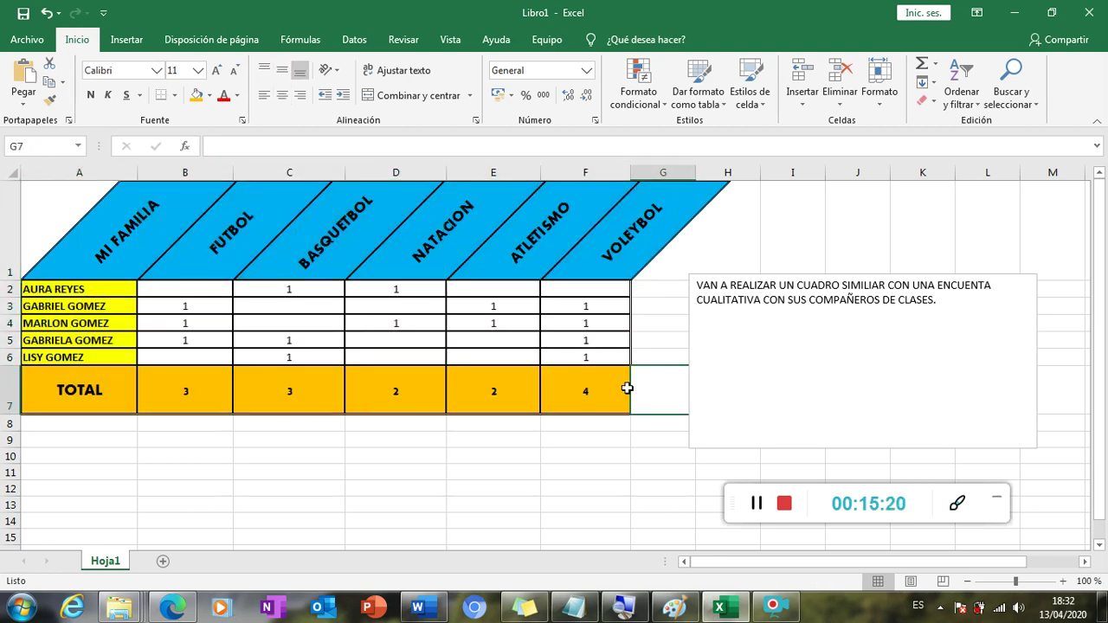
{"action": "left_click_drag", "start_coordinate": [62, 293], "coordinate": [67, 364]}
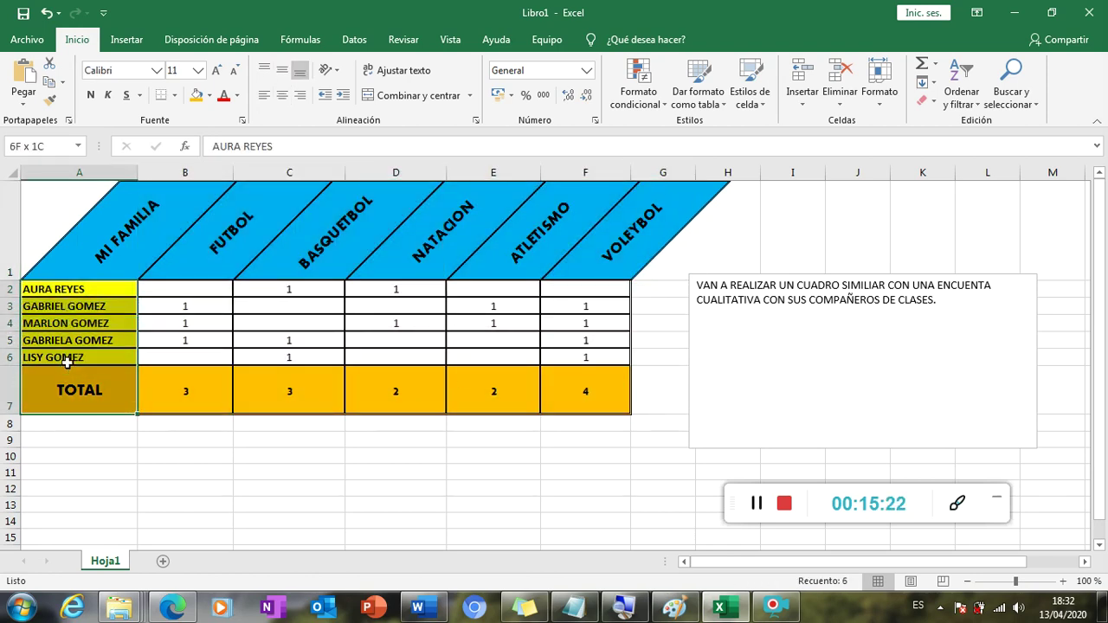
{"action": "left_click", "coordinate": [103, 324]}
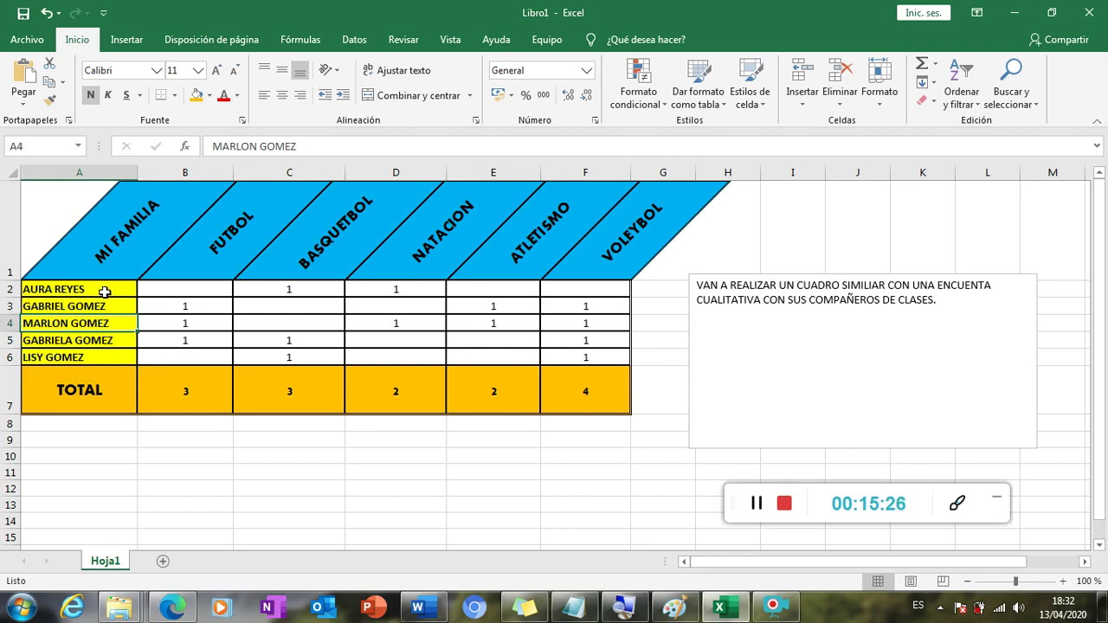
{"action": "left_click", "coordinate": [104, 291]}
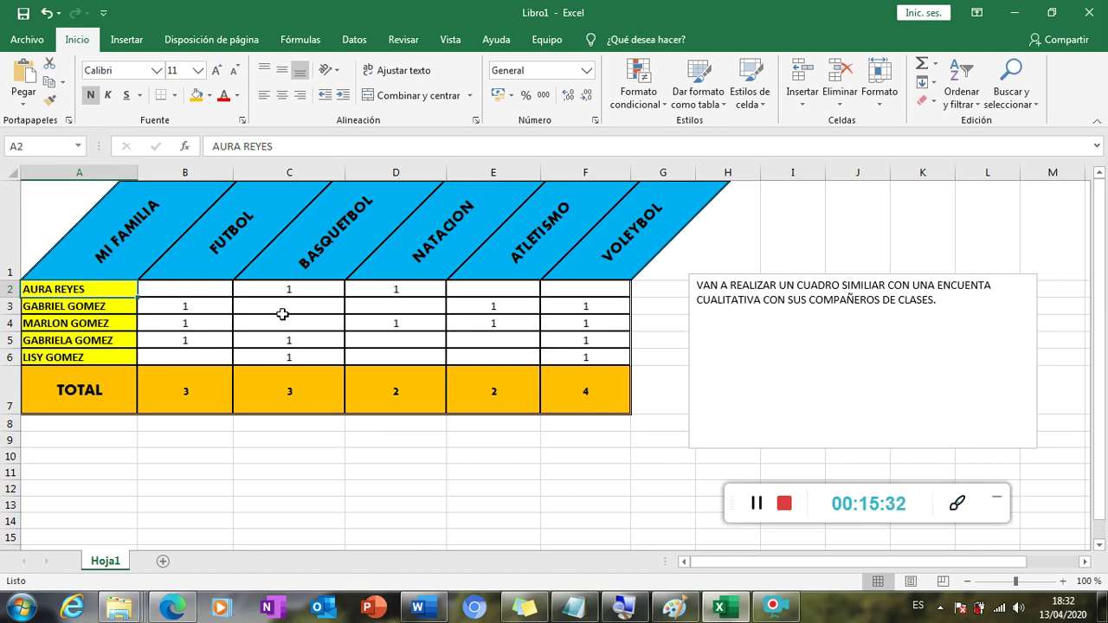
{"action": "left_click_drag", "start_coordinate": [90, 402], "coordinate": [473, 405]}
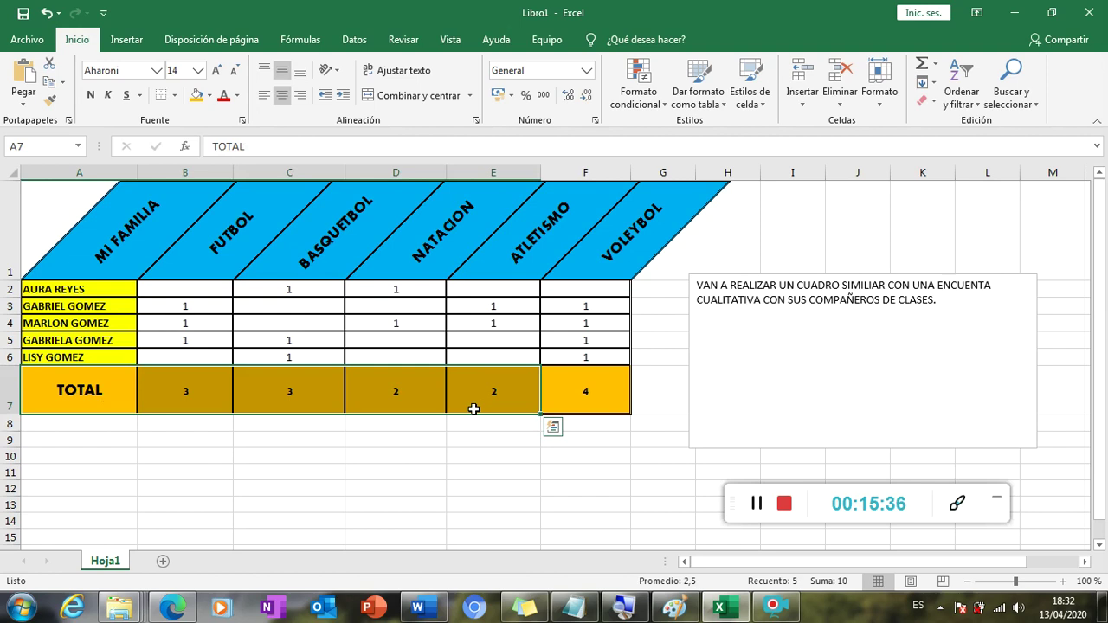